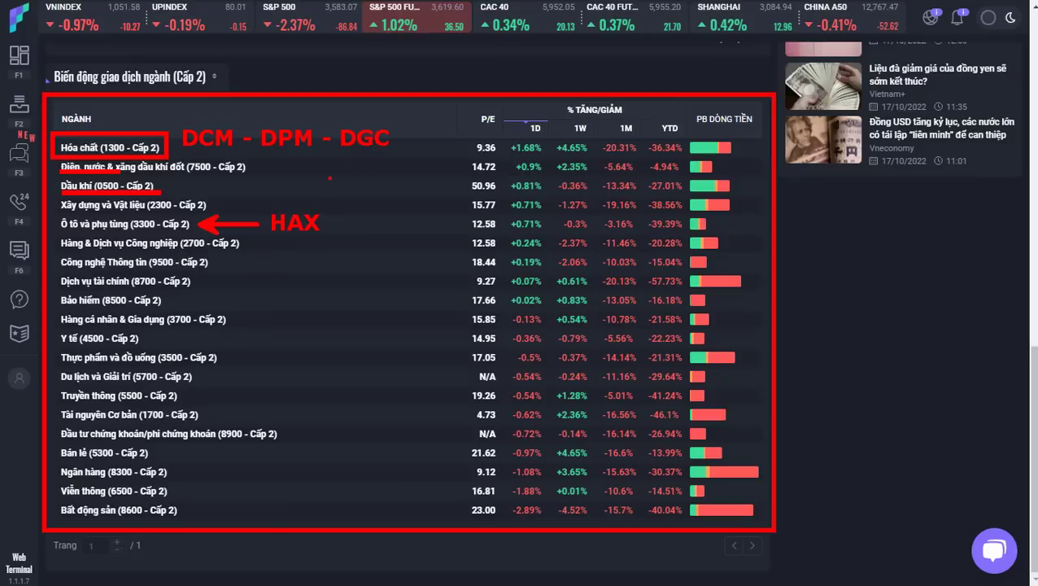
Step: Annotate the Dầu khí sector row with the tickers "PVD - PVS - PVC" and underline them
{"action": "left_click_drag", "start_coordinate": [185, 195], "coordinate": [184, 178]}
{"action": "type", "text": "PVD - PVS"}
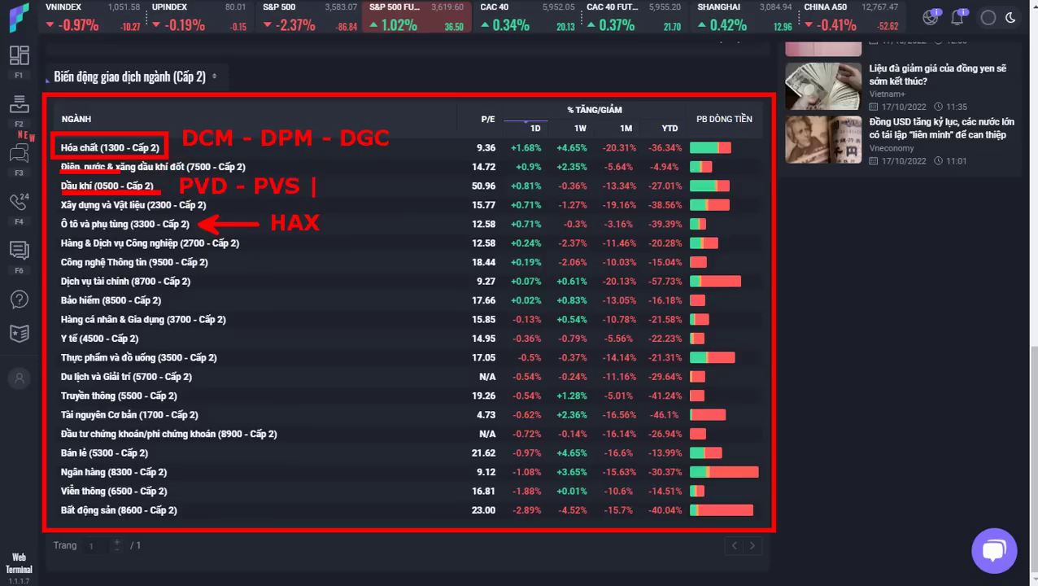
{"action": "type", "text": " - PVC"}
{"action": "left_click_drag", "start_coordinate": [183, 196], "coordinate": [388, 196]}
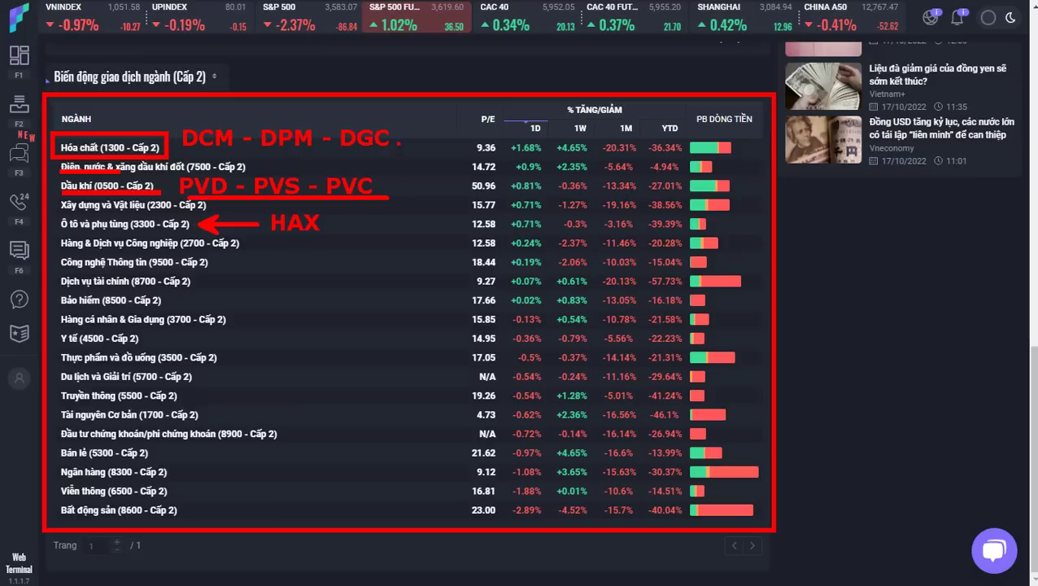
{"action": "left_click_drag", "start_coordinate": [389, 133], "coordinate": [423, 104]}
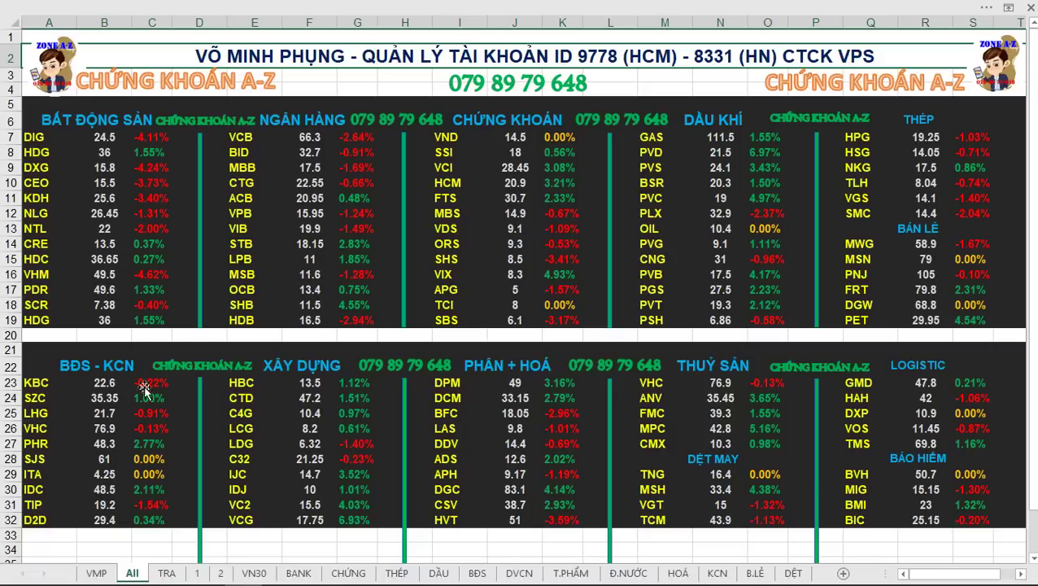
Step: Look up PVS in cell C2 of the VMP sheet and box its fundamental ratios from ROA to P/S
{"action": "left_click", "coordinate": [96, 573]}
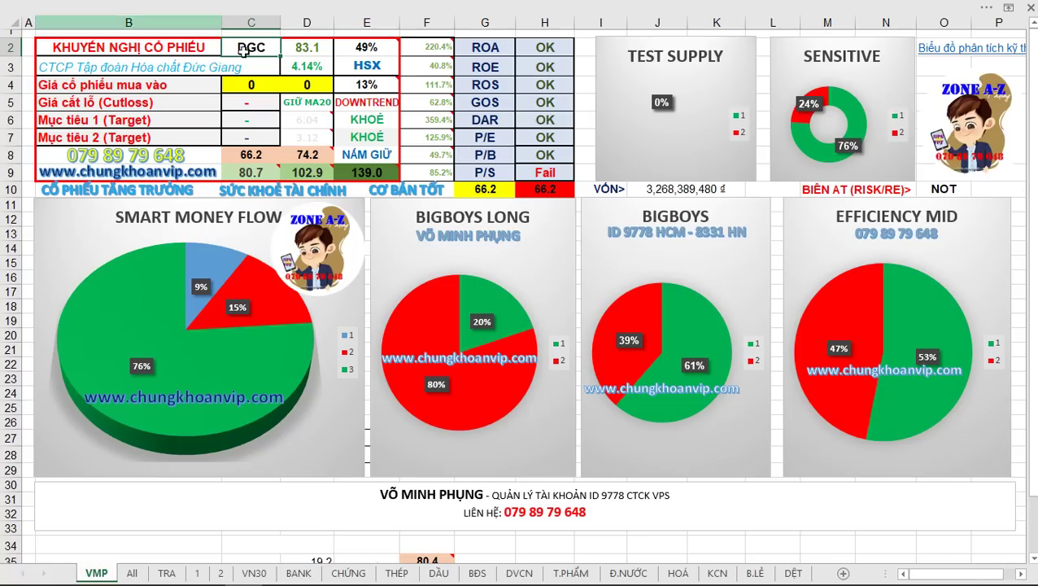
{"action": "type", "text": "FTS"}
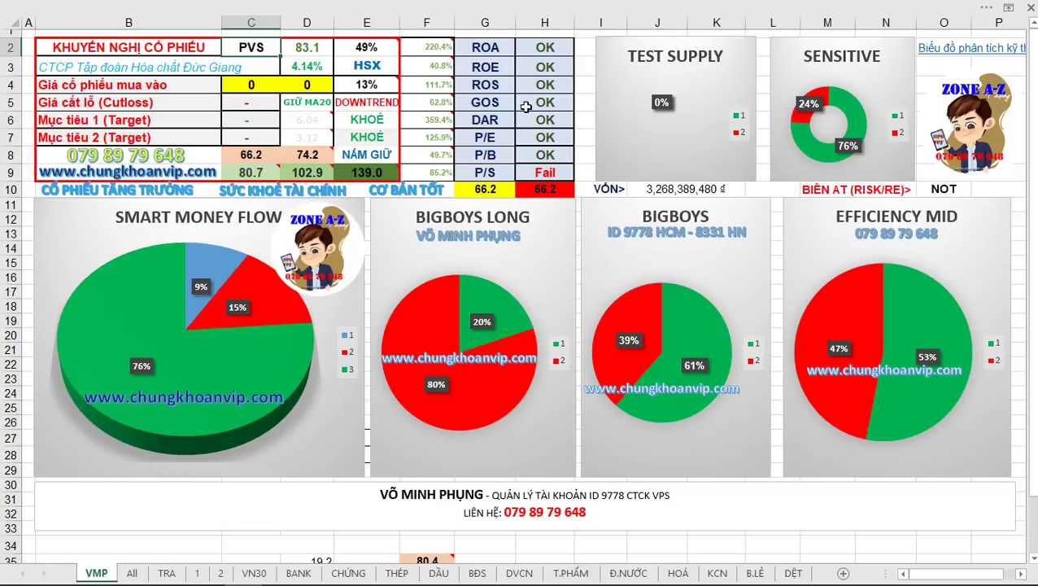
{"action": "key", "text": "Return"}
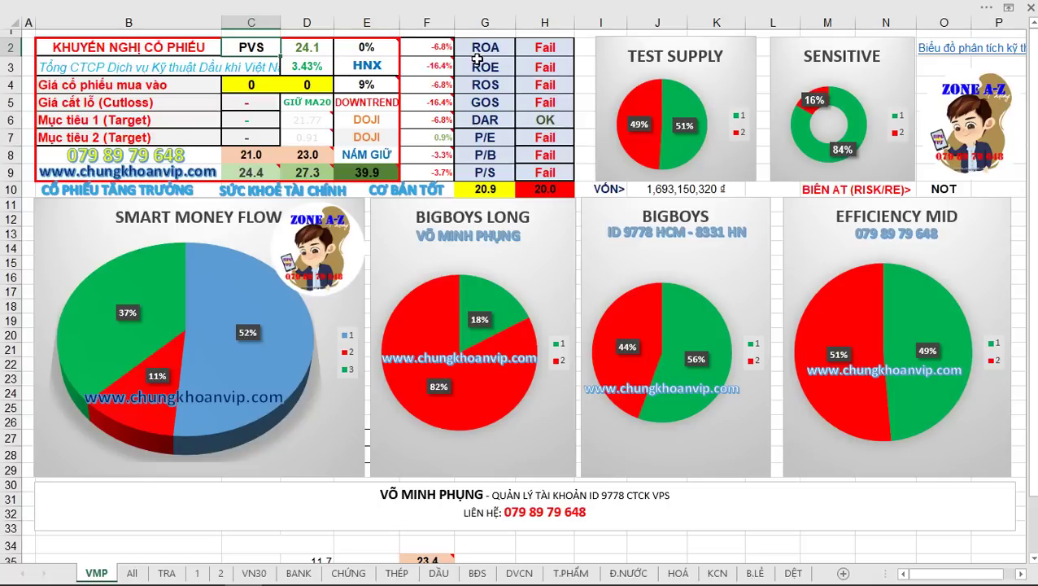
{"action": "left_click_drag", "start_coordinate": [405, 38], "coordinate": [576, 180]}
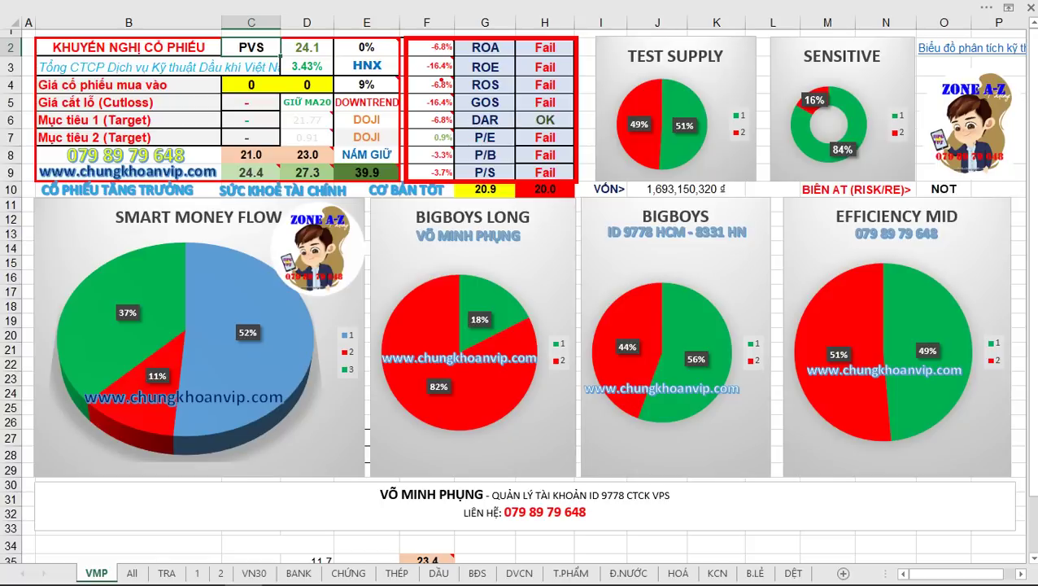
Step: Clear the box annotation and look up PVD and PVC in turn in cell C2
{"action": "key", "text": "Escape"}
{"action": "type", "text": "PVD"}
{"action": "key", "text": "Return"}
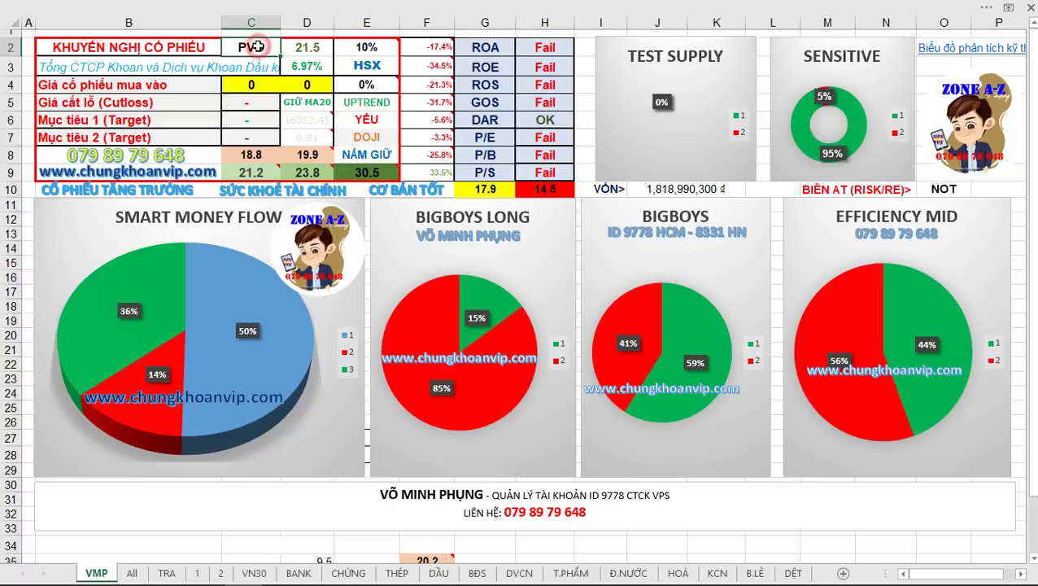
{"action": "type", "text": "PVC"}
{"action": "key", "text": "Return"}
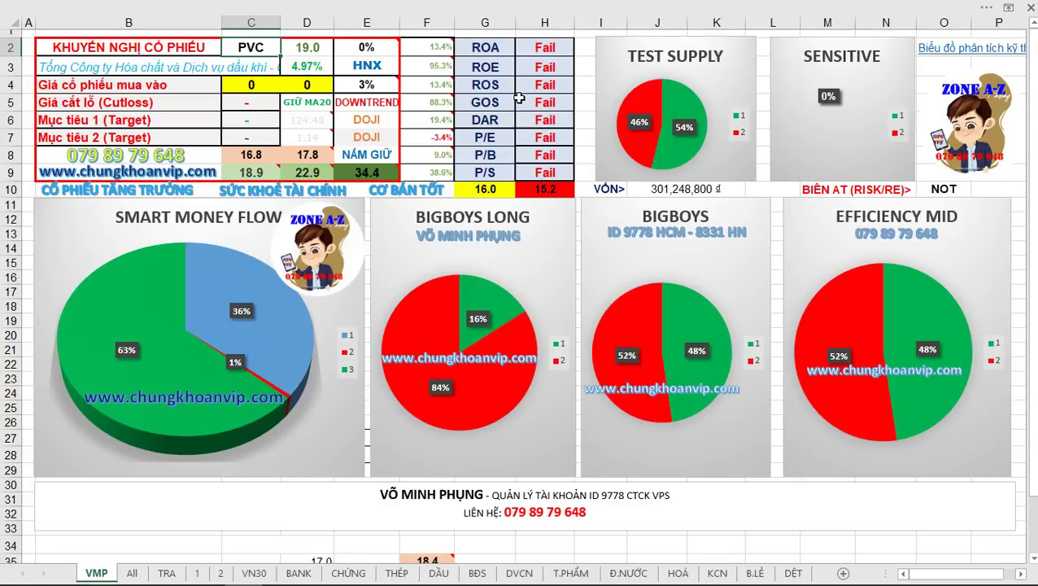
Step: Look up the fertilizer stocks DCM and DPM in turn in cell C2 to review their ratios and charts
{"action": "left_click", "coordinate": [251, 47]}
{"action": "type", "text": "DCM"}
{"action": "key", "text": "Return"}
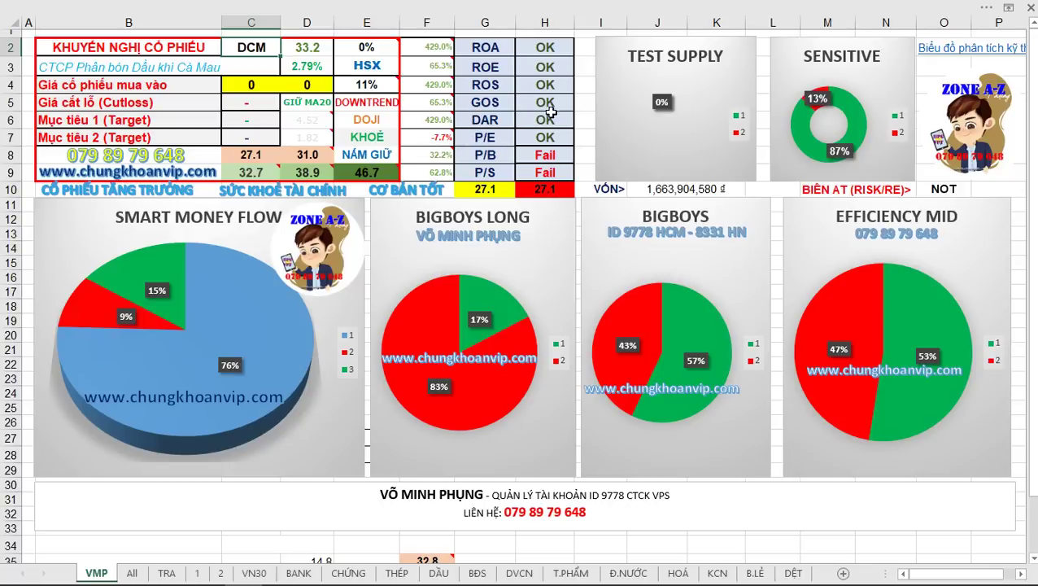
{"action": "left_click", "coordinate": [259, 48]}
{"action": "type", "text": "DO"}
{"action": "key", "text": "BackSpace"}
{"action": "type", "text": "PM"}
{"action": "key", "text": "Return"}
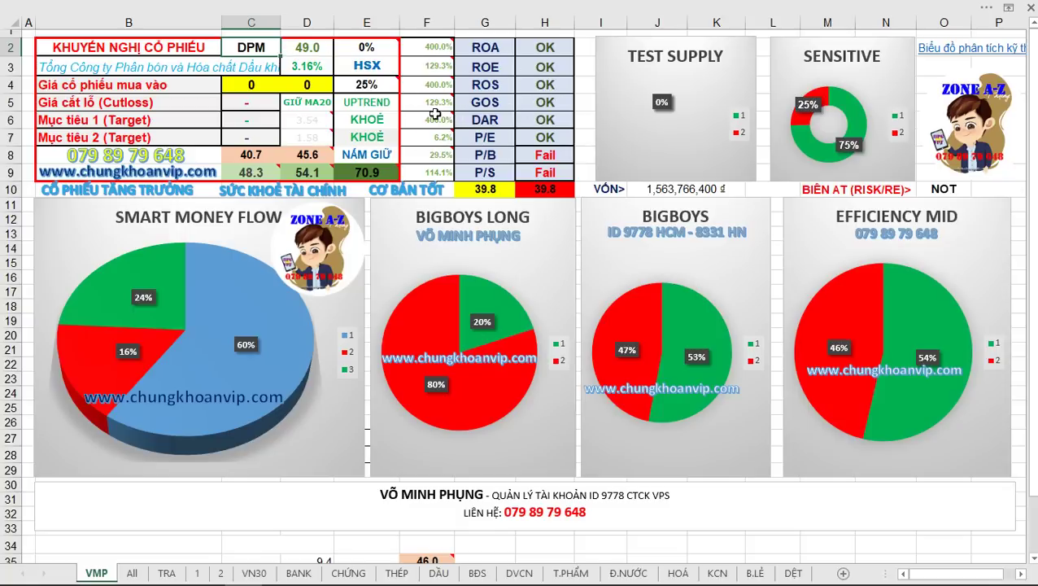
Step: Look up DGC in cell C2 and circle the percentages in cells E2 and E4
{"action": "type", "text": "DCM"}
{"action": "key", "text": "BackSpace"}
{"action": "key", "text": "BackSpace"}
{"action": "type", "text": "GC"}
{"action": "key", "text": "Return"}
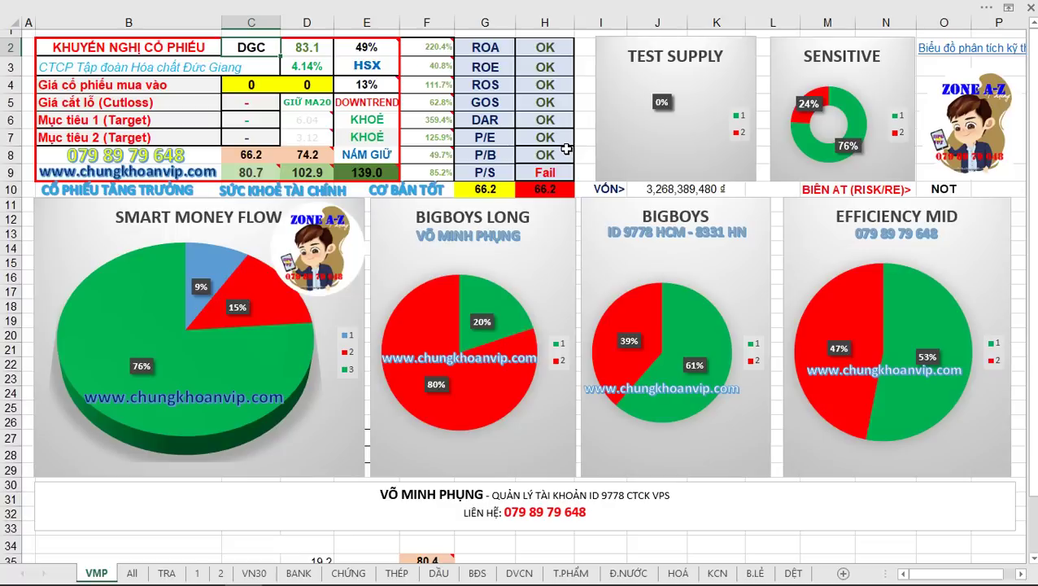
{"action": "mouse_move", "coordinate": [397, 47]}
{"action": "left_mouse_down"}
{"action": "mouse_move", "coordinate": [335, 41]}
{"action": "mouse_move", "coordinate": [387, 39]}
{"action": "mouse_move", "coordinate": [367, 92]}
{"action": "mouse_move", "coordinate": [389, 73]}
{"action": "mouse_move", "coordinate": [374, 74]}
{"action": "left_mouse_up"}
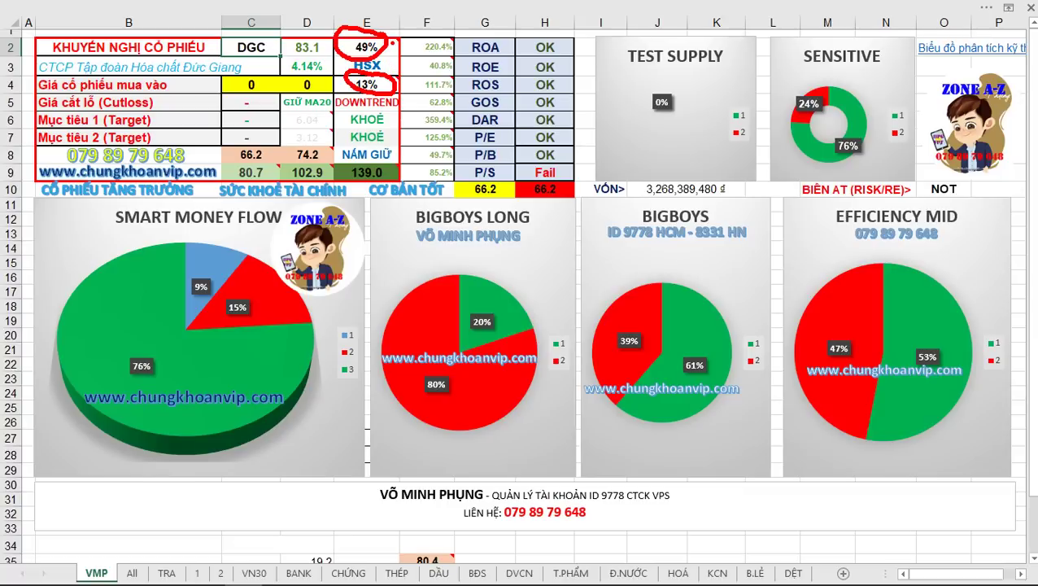
Step: Clear the circles and recheck the oil and gas stocks PVD, PVS and PVC in turn in cell C2
{"action": "key", "text": "Escape"}
{"action": "left_click", "coordinate": [260, 47]}
{"action": "type", "text": "PVD"}
{"action": "key", "text": "Return"}
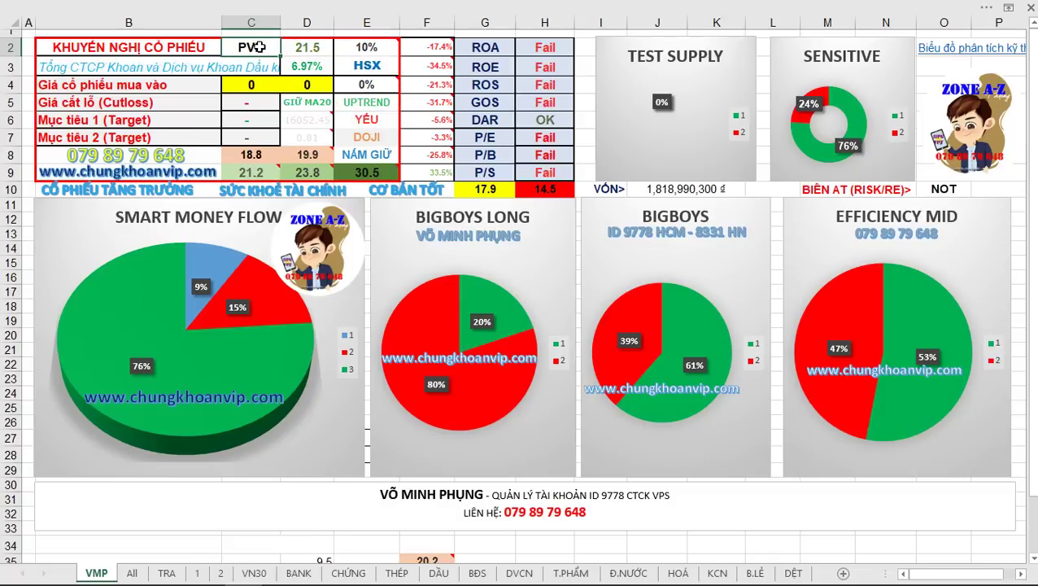
{"action": "left_click", "coordinate": [256, 45]}
{"action": "type", "text": "PVS"}
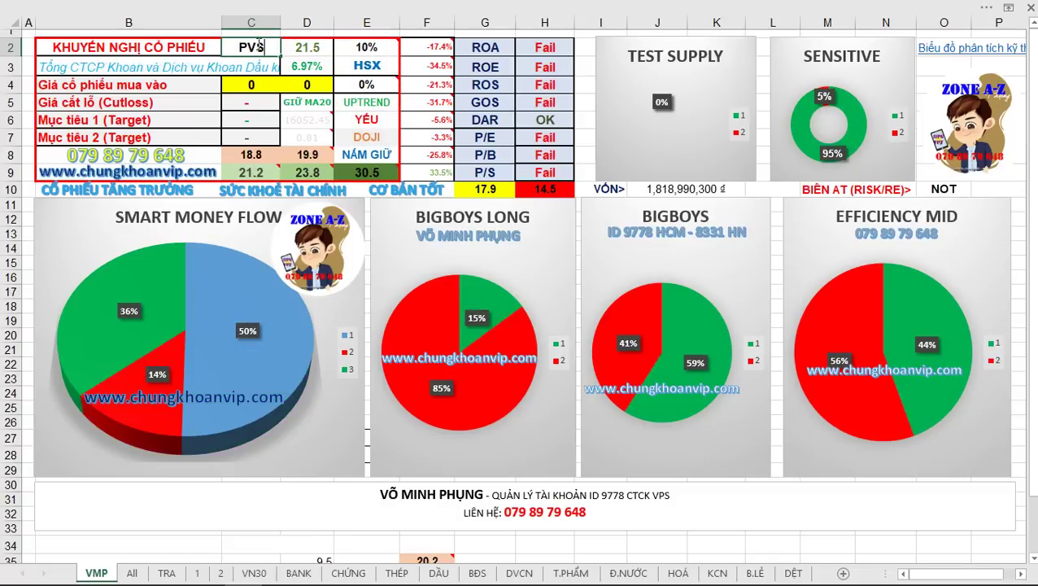
{"action": "key", "text": "Return"}
{"action": "left_click", "coordinate": [260, 47]}
{"action": "type", "text": "PV"}
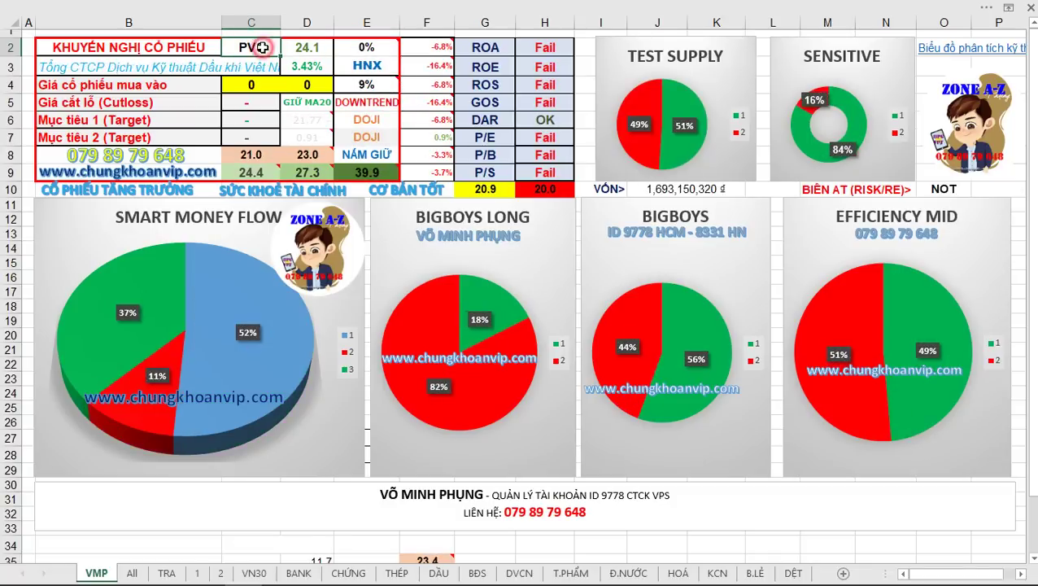
{"action": "type", "text": "C"}
{"action": "key", "text": "Return"}
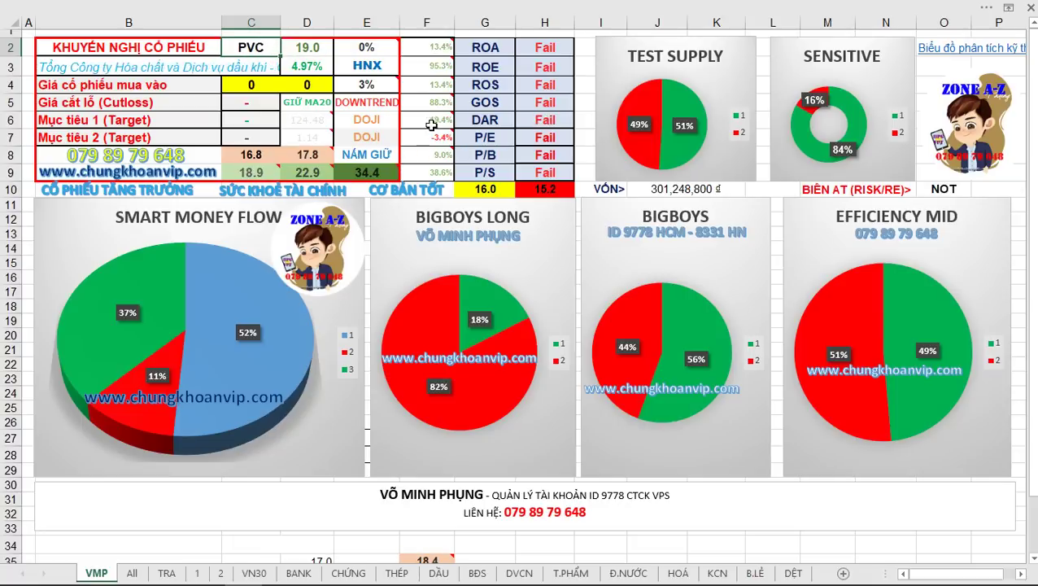
Step: Look up DGC and the securities stock VCI in turn in cell C2
{"action": "left_click", "coordinate": [250, 49]}
{"action": "type", "text": "DGC"}
{"action": "key", "text": "Return"}
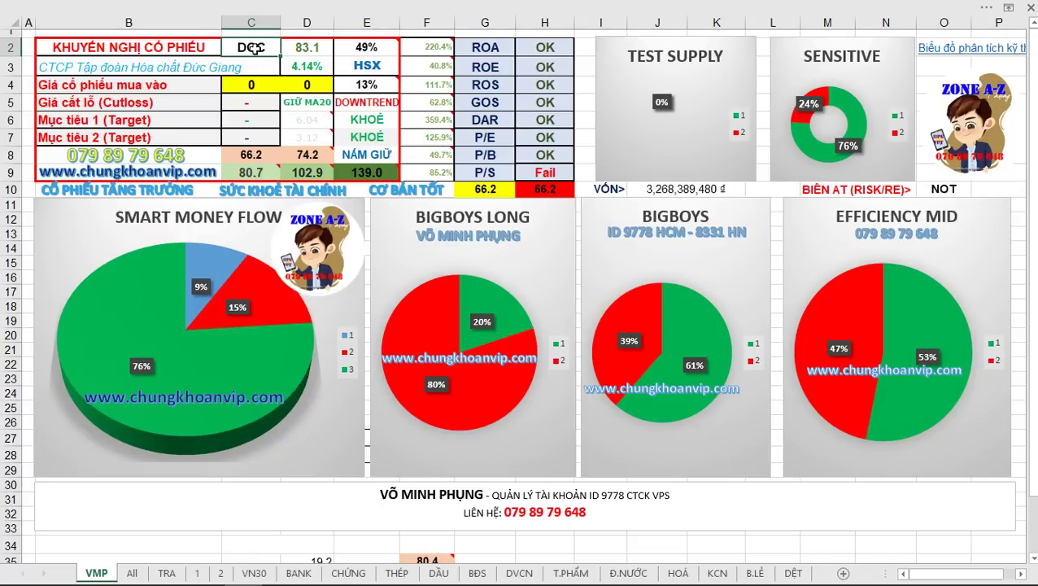
{"action": "type", "text": "VCI"}
{"action": "key", "text": "Return"}
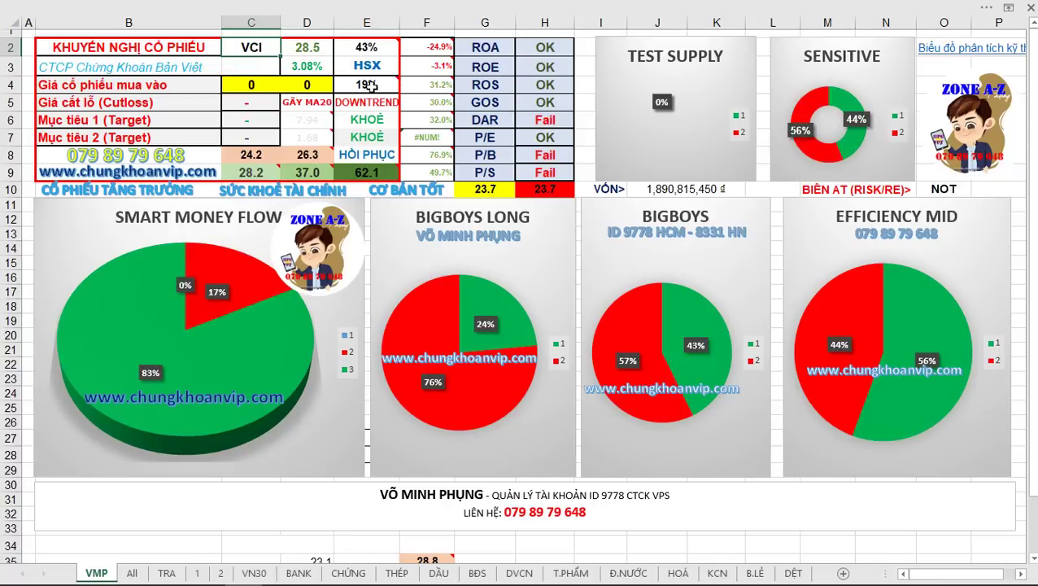
Step: Look up the securities stocks FTS and HCM in turn in cell C2 to compare their ratios
{"action": "left_click", "coordinate": [257, 47]}
{"action": "type", "text": "FTS"}
{"action": "key", "text": "Return"}
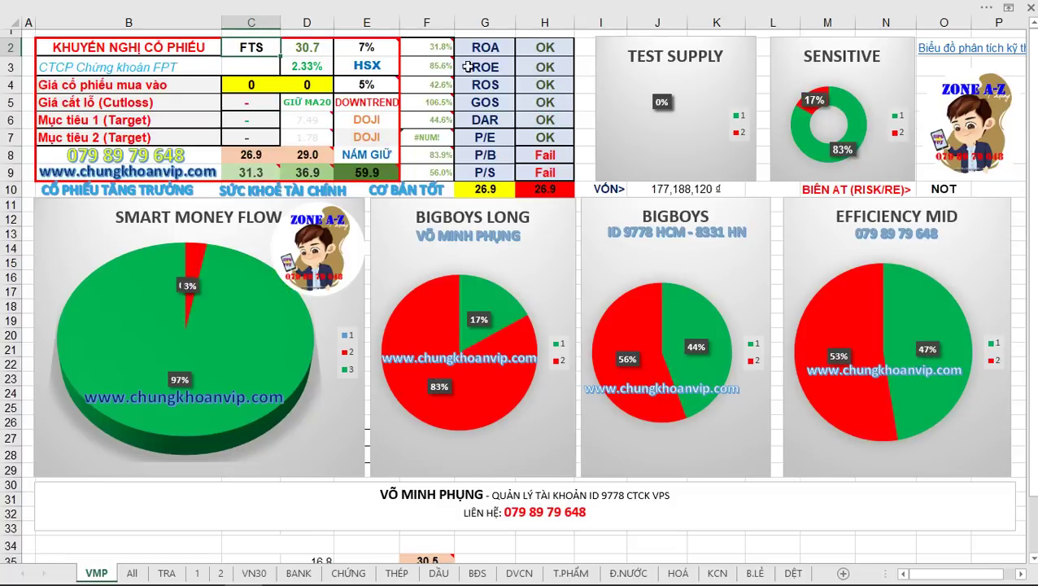
{"action": "left_click", "coordinate": [258, 47]}
{"action": "type", "text": "HCM"}
{"action": "key", "text": "Return"}
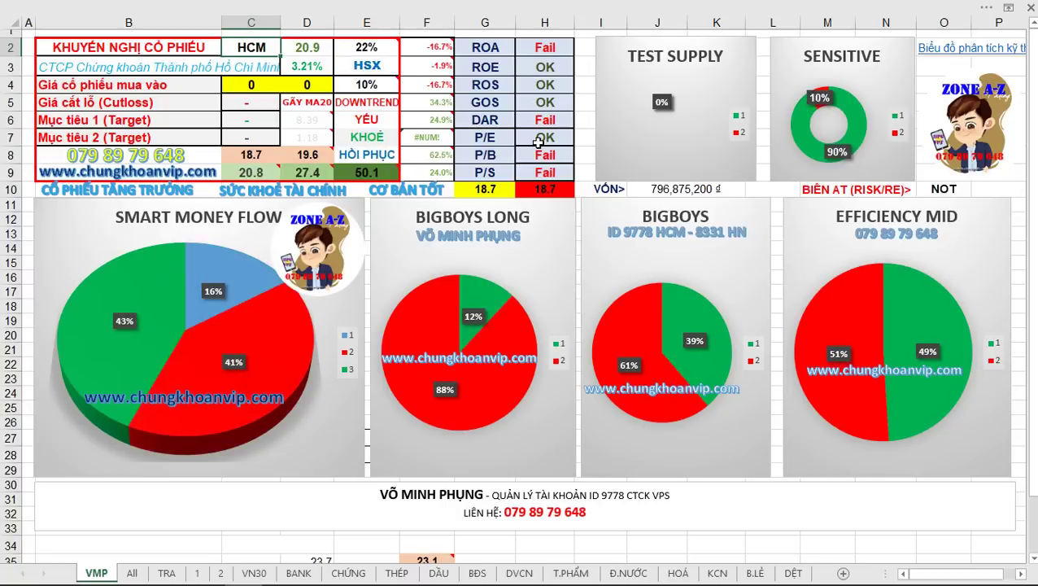
Step: Switch to FireAnt, note "DCM - DPM" on the chart, clear the note and load the DCM daily chart
{"action": "key", "text": "alt+Tab"}
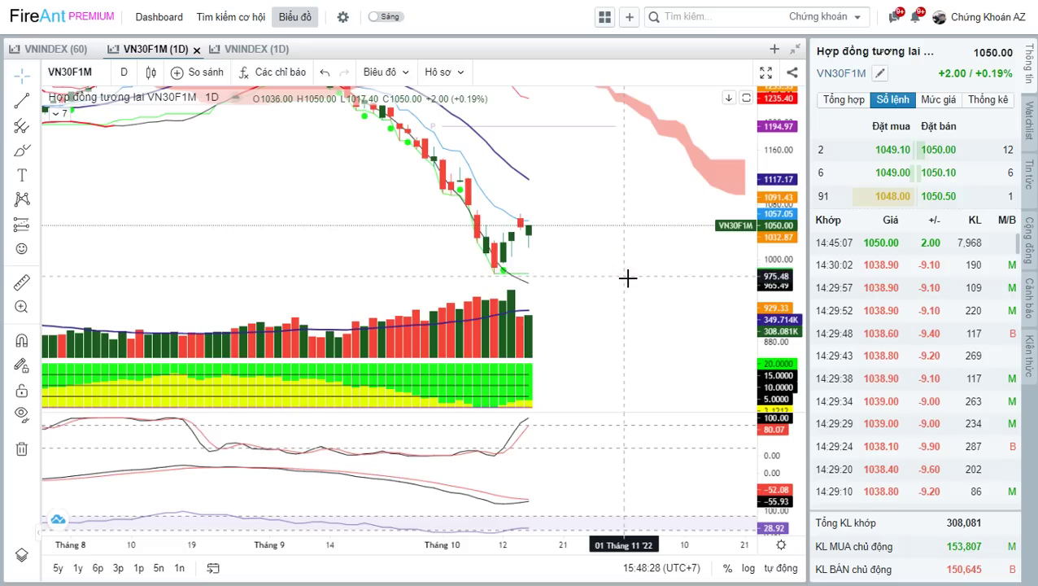
{"action": "left_click_drag", "start_coordinate": [627, 279], "coordinate": [585, 286]}
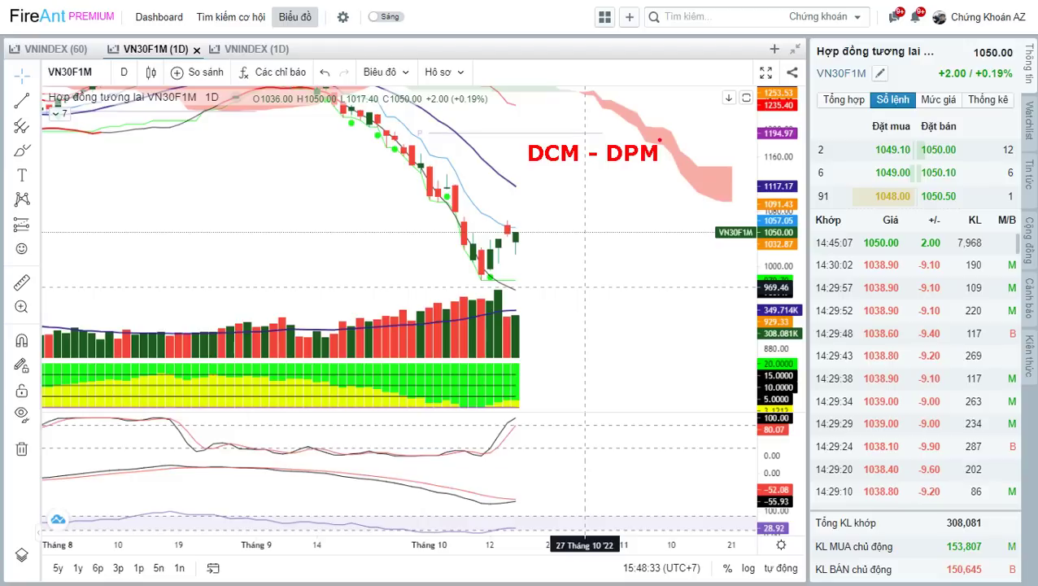
{"action": "left_click", "coordinate": [598, 208]}
{"action": "type", "text": "DCM"}
{"action": "key", "text": "Return"}
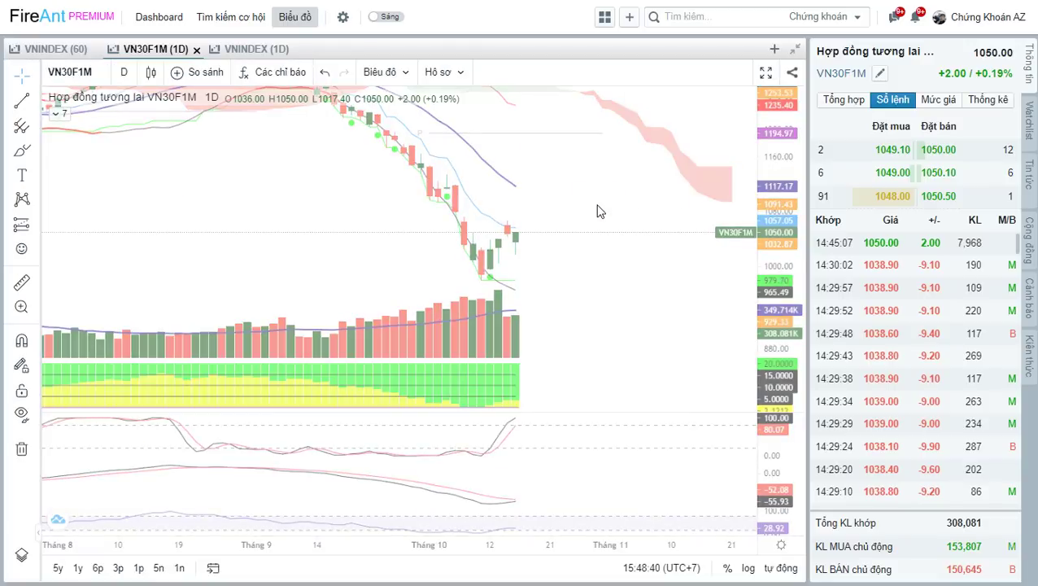
{"action": "left_click", "coordinate": [607, 260]}
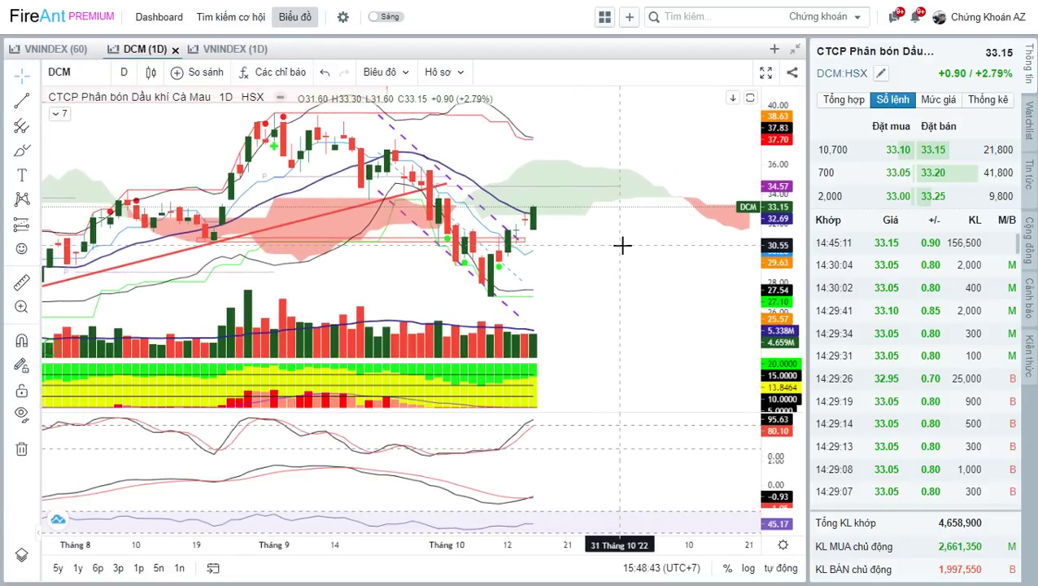
Step: Sketch a price path on the DCM chart rising from the October low into a zigzag beside the latest candle, and clear it
{"action": "left_click", "coordinate": [511, 227]}
{"action": "left_click_drag", "start_coordinate": [512, 228], "coordinate": [532, 238]}
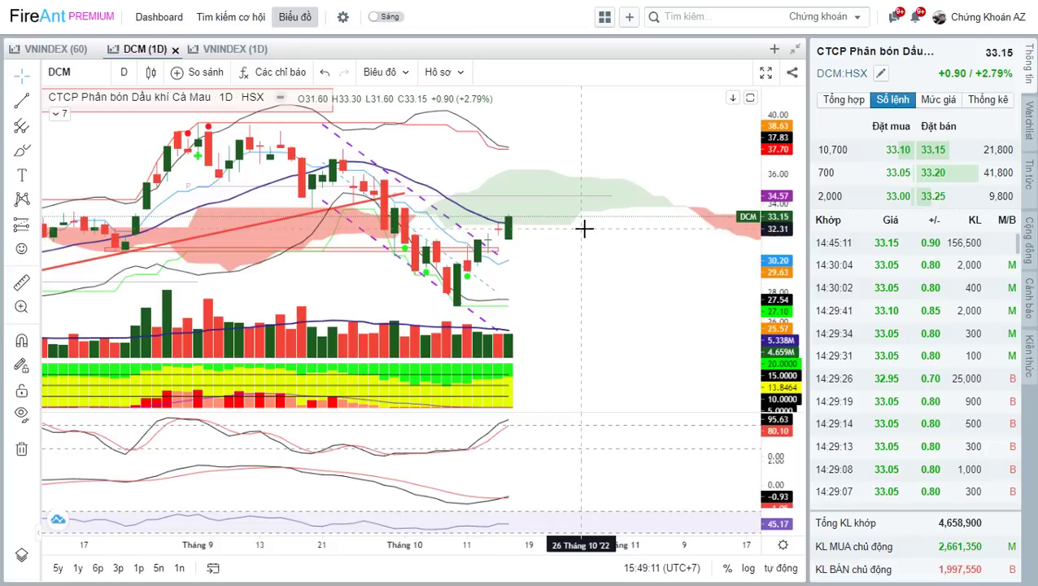
{"action": "mouse_move", "coordinate": [469, 299]}
{"action": "left_mouse_down"}
{"action": "mouse_move", "coordinate": [521, 211]}
{"action": "mouse_move", "coordinate": [533, 232]}
{"action": "mouse_move", "coordinate": [549, 220]}
{"action": "mouse_move", "coordinate": [556, 236]}
{"action": "left_mouse_up"}
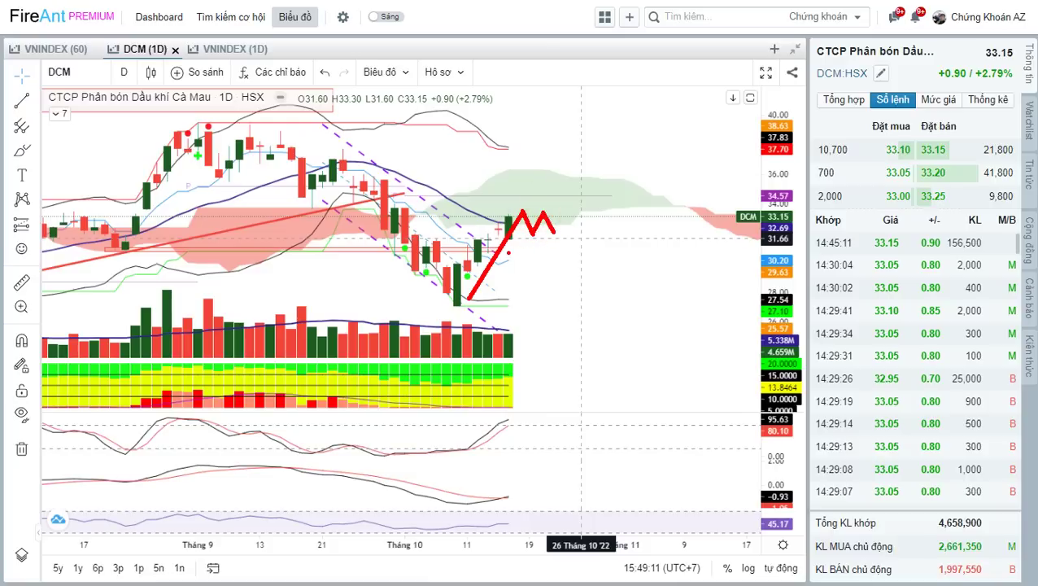
{"action": "key", "text": "Escape"}
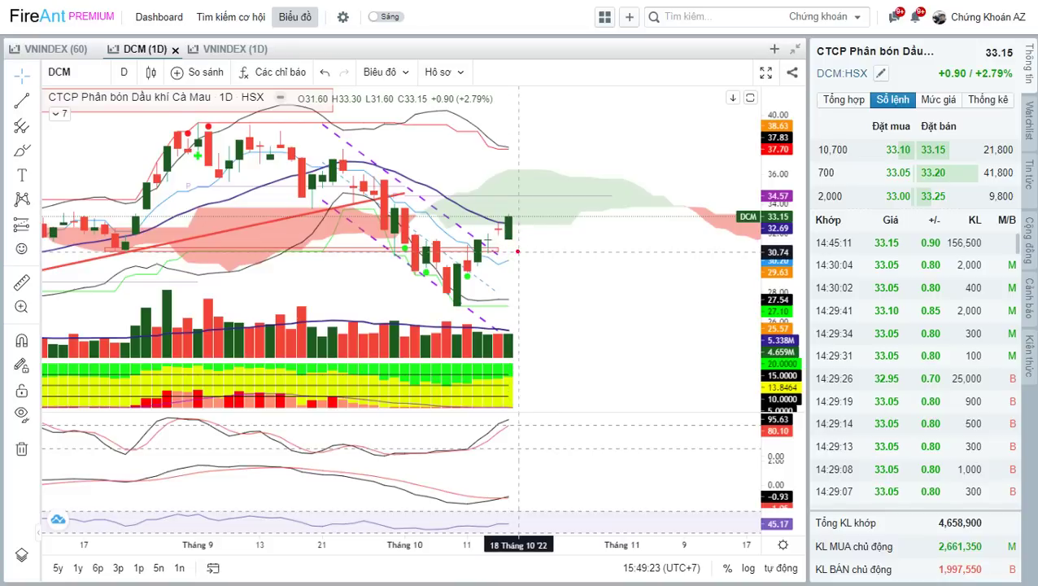
Step: Mark a support line below DCM's latest candle, a pullback with a rising arrow from it, and a horizontal line at the late-September peak
{"action": "left_click_drag", "start_coordinate": [499, 254], "coordinate": [569, 254]}
{"action": "mouse_move", "coordinate": [514, 215]}
{"action": "left_mouse_down"}
{"action": "mouse_move", "coordinate": [533, 250]}
{"action": "mouse_move", "coordinate": [543, 232]}
{"action": "mouse_move", "coordinate": [549, 242]}
{"action": "mouse_move", "coordinate": [567, 229]}
{"action": "left_mouse_up"}
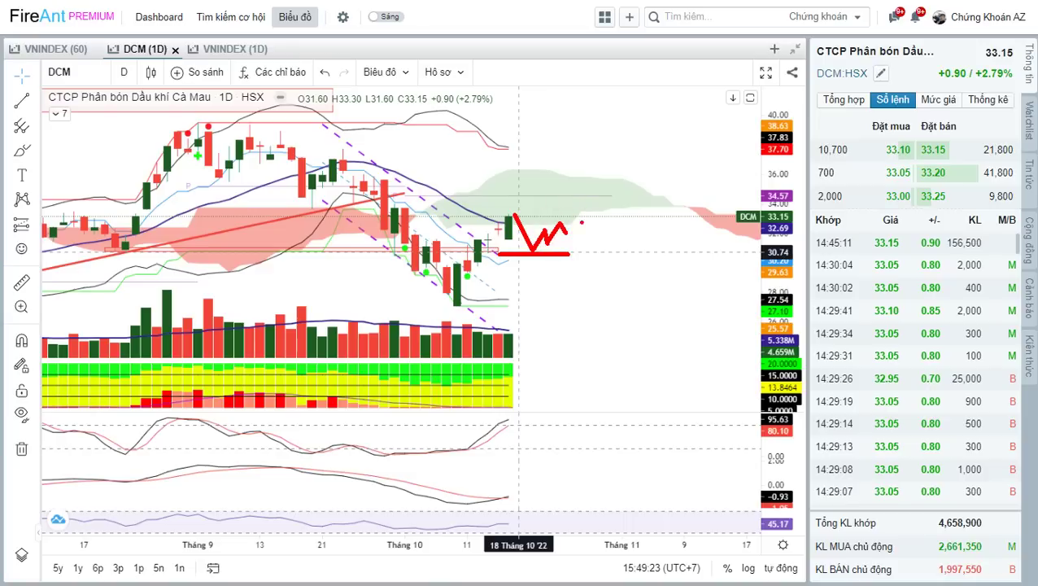
{"action": "mouse_move", "coordinate": [605, 170]}
{"action": "left_mouse_down"}
{"action": "mouse_move", "coordinate": [592, 169]}
{"action": "mouse_move", "coordinate": [564, 231]}
{"action": "left_mouse_up"}
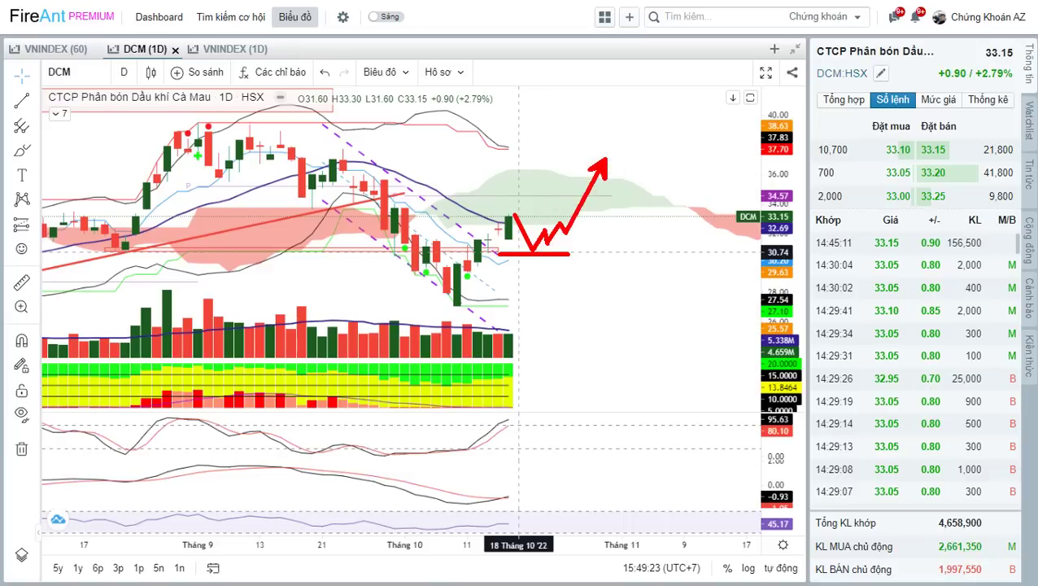
{"action": "left_click_drag", "start_coordinate": [338, 148], "coordinate": [633, 146]}
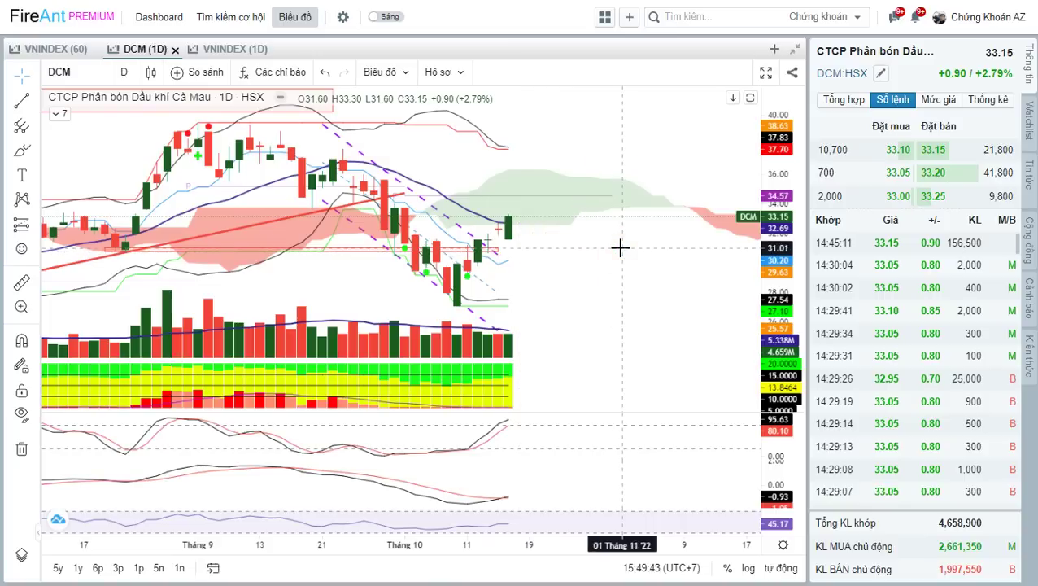
Step: Load the DPM daily chart and draw a red box around the price zone just below the latest candle
{"action": "key", "text": "b"}
{"action": "key", "text": "Escape"}
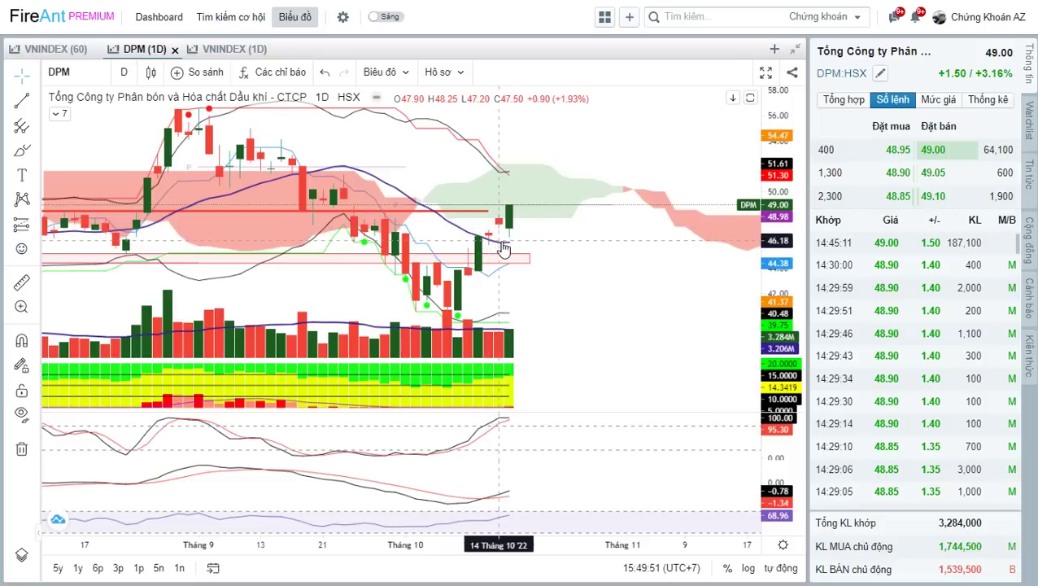
{"action": "left_click_drag", "start_coordinate": [529, 237], "coordinate": [511, 218]}
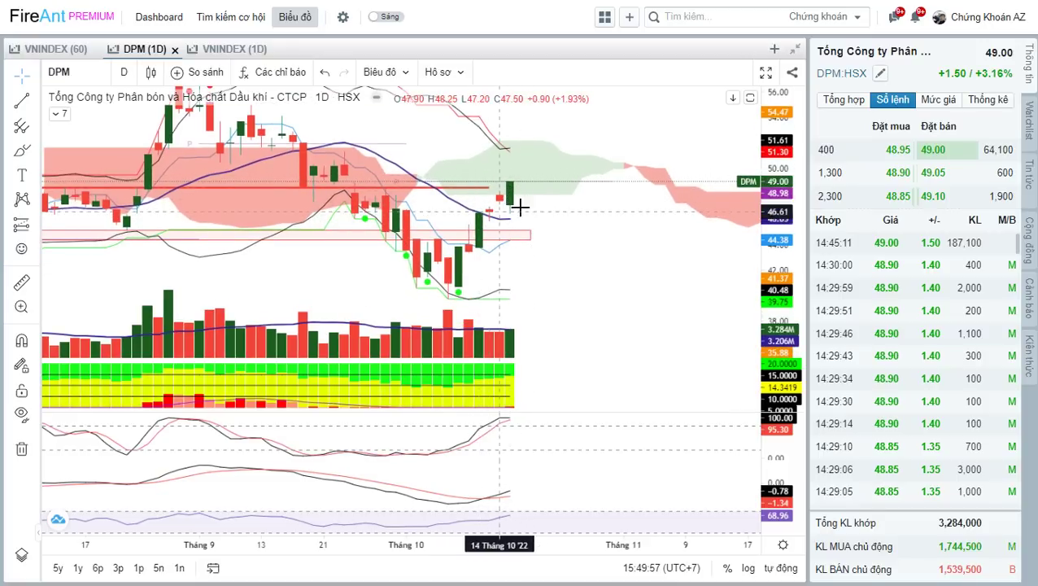
{"action": "left_click", "coordinate": [532, 208]}
{"action": "left_click_drag", "start_coordinate": [531, 208], "coordinate": [534, 223]}
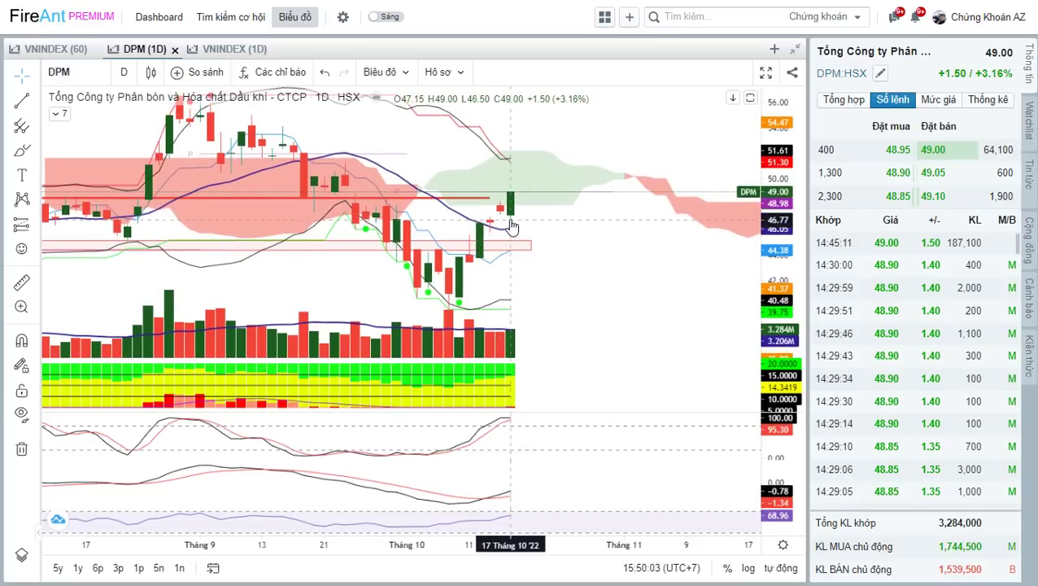
{"action": "left_click_drag", "start_coordinate": [542, 225], "coordinate": [540, 215]}
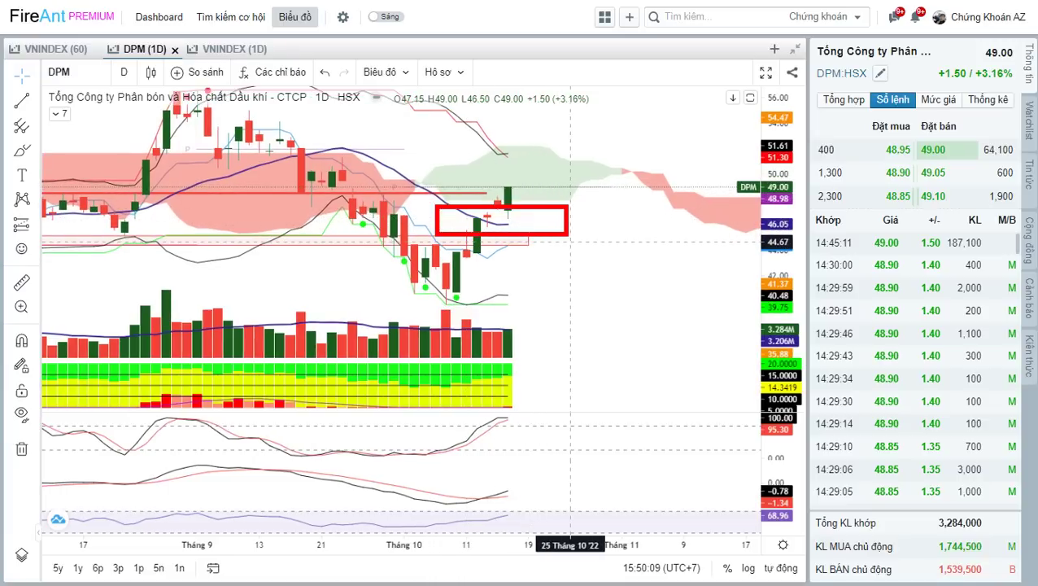
Step: Note "70-75%" on the DPM chart, and clear the annotations
{"action": "type", "text": "t"}
{"action": "type", "text": "70-75"}
{"action": "type", "text": "%"}
{"action": "key", "text": "Escape"}
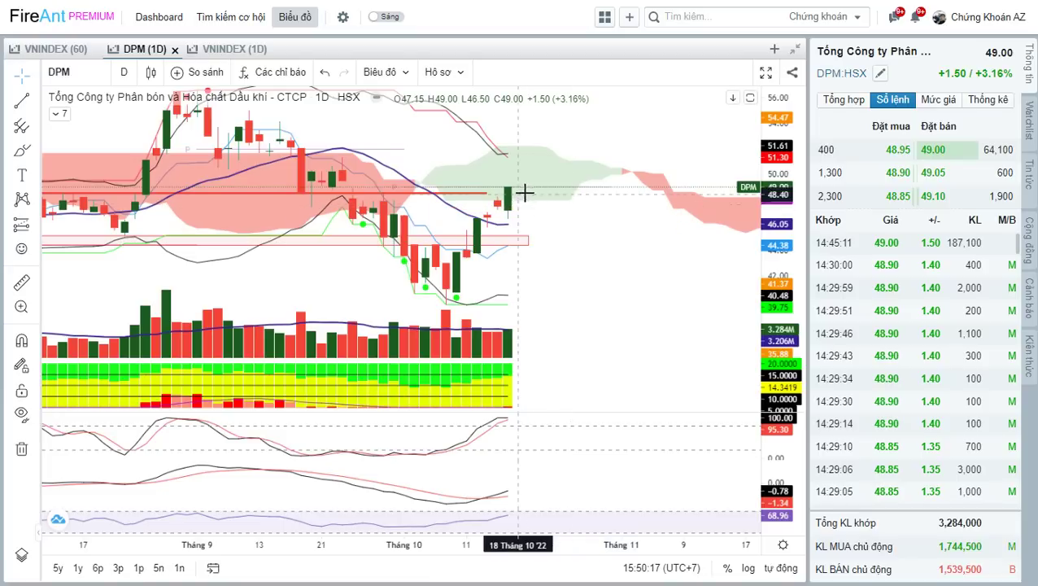
Step: Sketch a rising zigzag from DPM's latest candle towards the horizontal line near 51.64, and clear the drawings
{"action": "scroll", "coordinate": [558, 251], "scroll_direction": "up", "scroll_amount": 3}
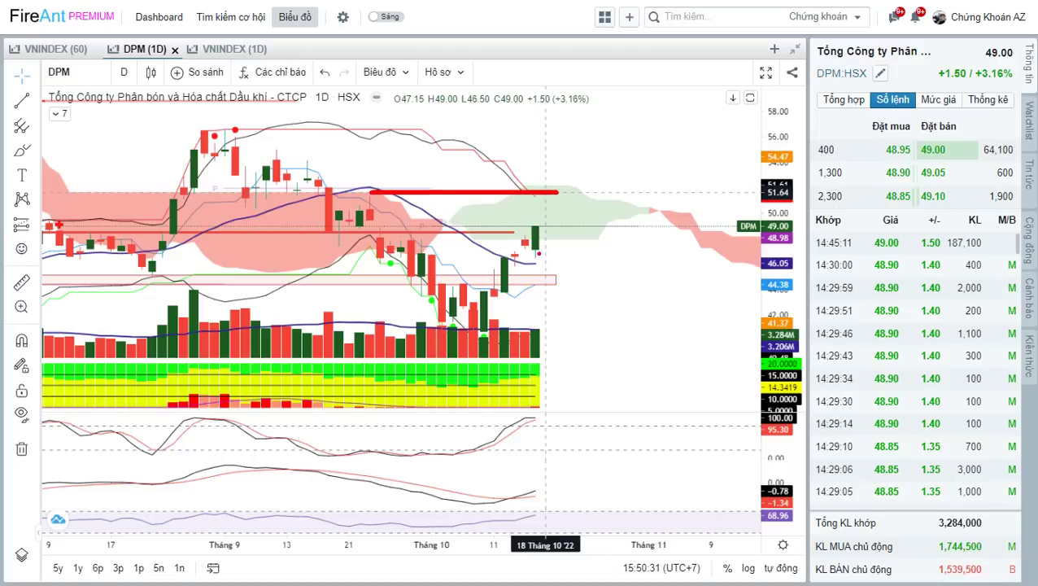
{"action": "mouse_move", "coordinate": [538, 254]}
{"action": "left_mouse_down"}
{"action": "mouse_move", "coordinate": [553, 215]}
{"action": "mouse_move", "coordinate": [561, 240]}
{"action": "mouse_move", "coordinate": [574, 200]}
{"action": "left_mouse_up"}
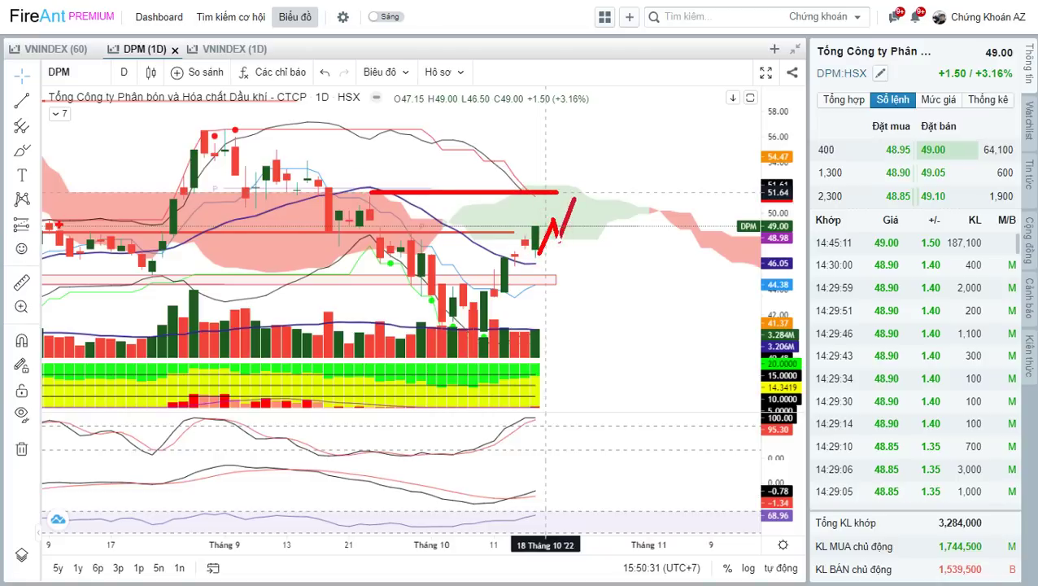
{"action": "left_click", "coordinate": [625, 278]}
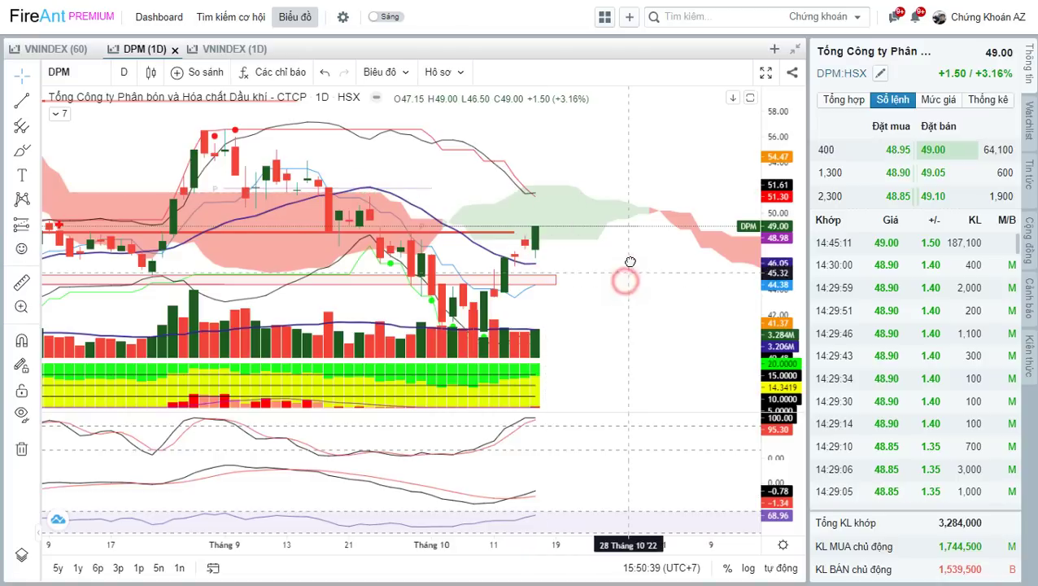
Step: Note "FRT - DGW" beside the DPM chart, clear the note and load the FRT daily chart
{"action": "left_click_drag", "start_coordinate": [623, 262], "coordinate": [605, 248]}
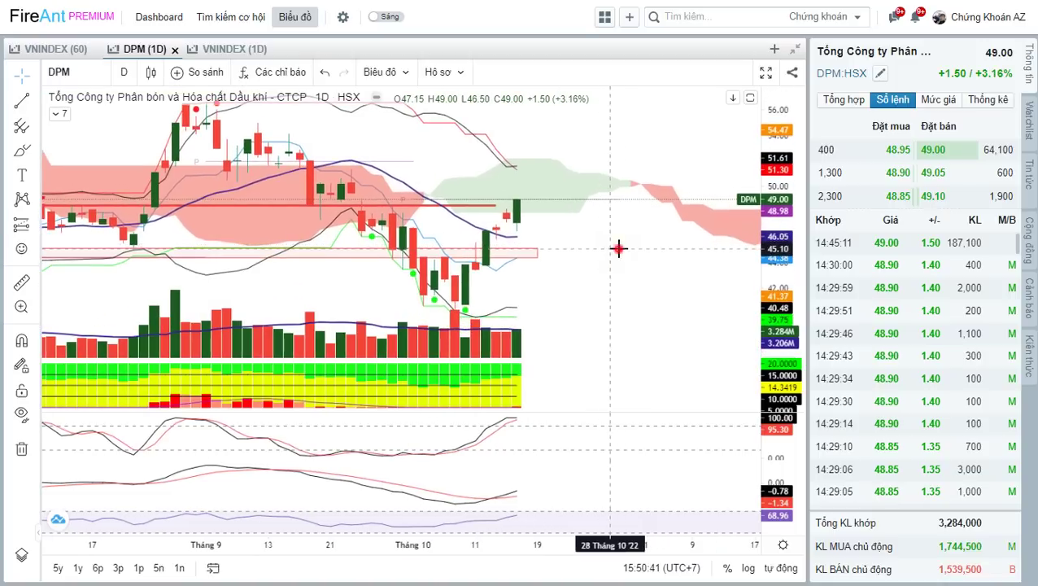
{"action": "type", "text": "t"}
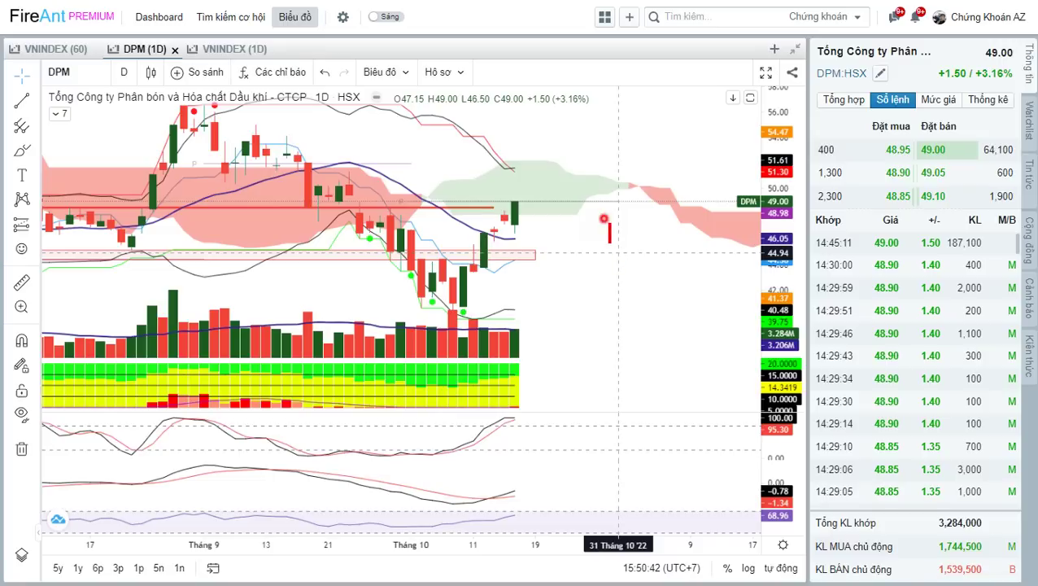
{"action": "type", "text": "FRT -"}
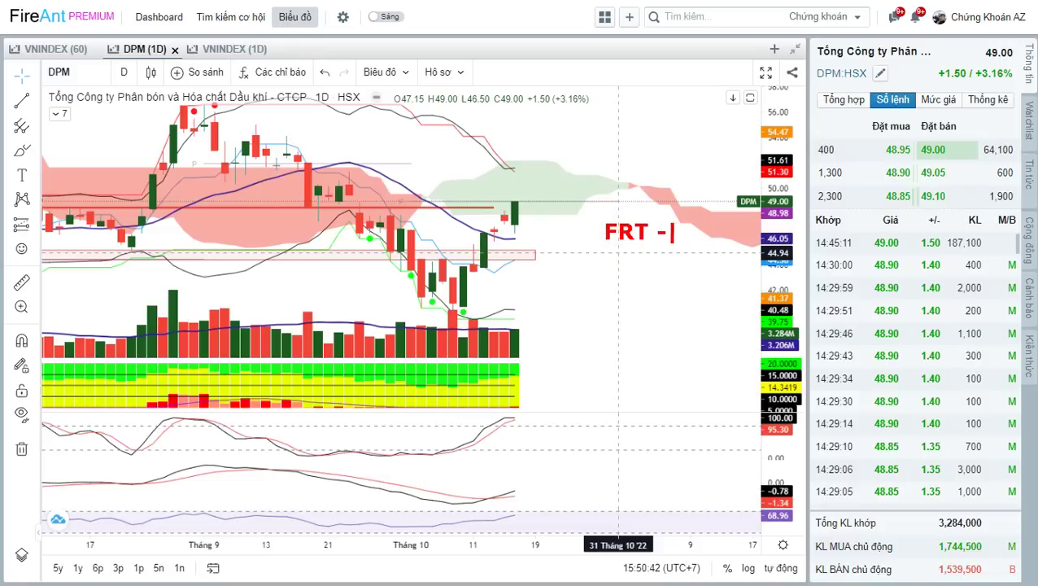
{"action": "type", "text": " DGW"}
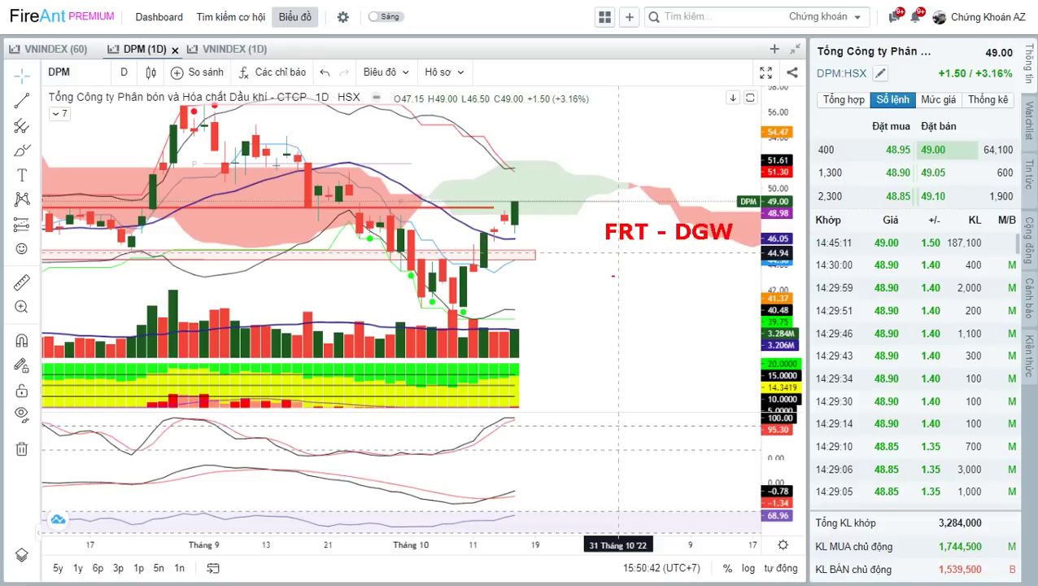
{"action": "key", "text": "Escape"}
{"action": "type", "text": "frt"}
{"action": "key", "text": "Return"}
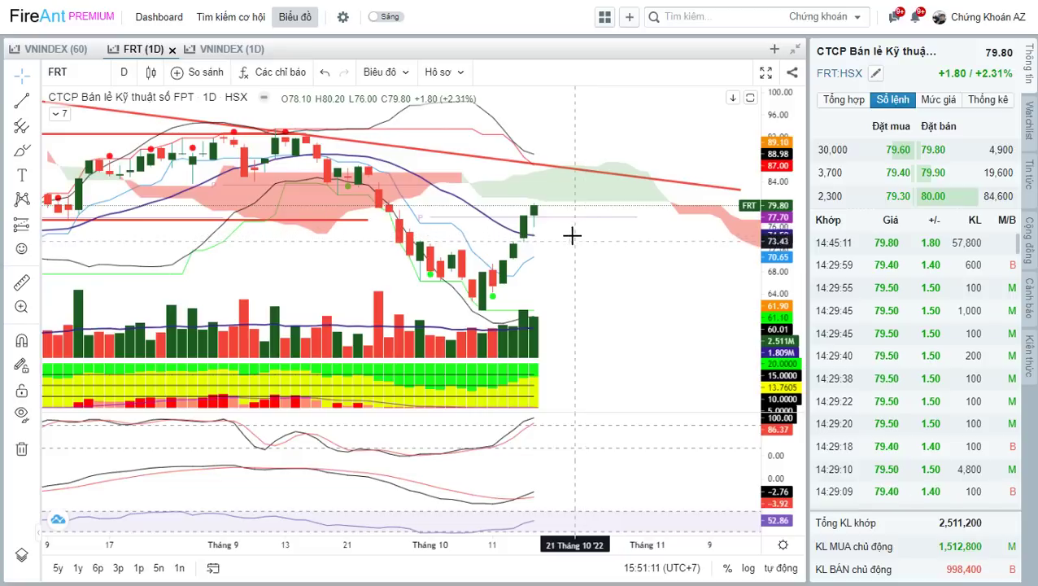
Step: Examine FRT's latest candles against the cloud and the descending trend line, and load the DGW daily chart
{"action": "left_click", "coordinate": [567, 255]}
{"action": "left_click_drag", "start_coordinate": [548, 250], "coordinate": [498, 238]}
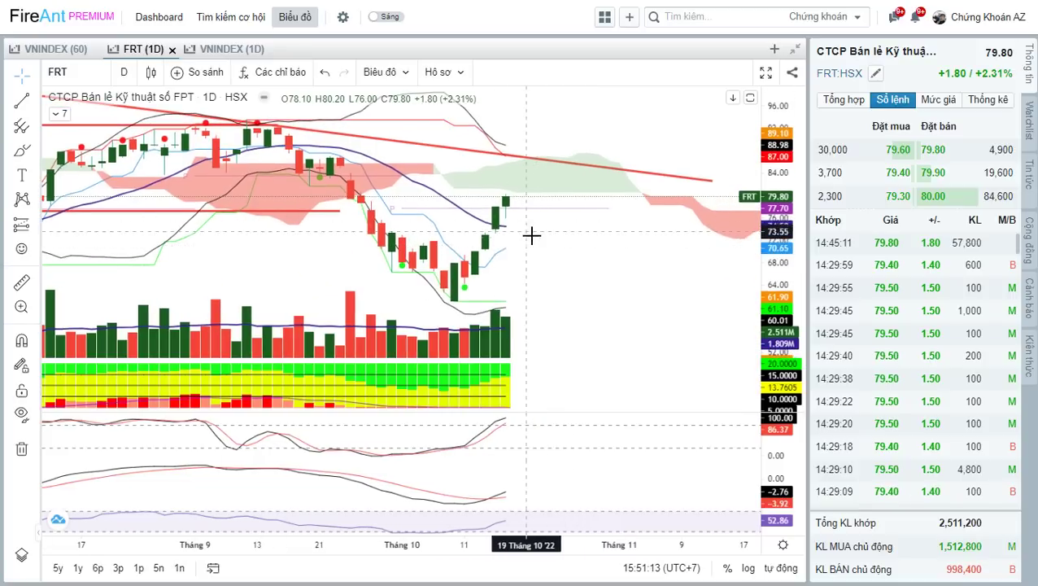
{"action": "scroll", "coordinate": [553, 238], "scroll_direction": "down", "scroll_amount": 3}
{"action": "left_click_drag", "start_coordinate": [629, 311], "coordinate": [593, 277]}
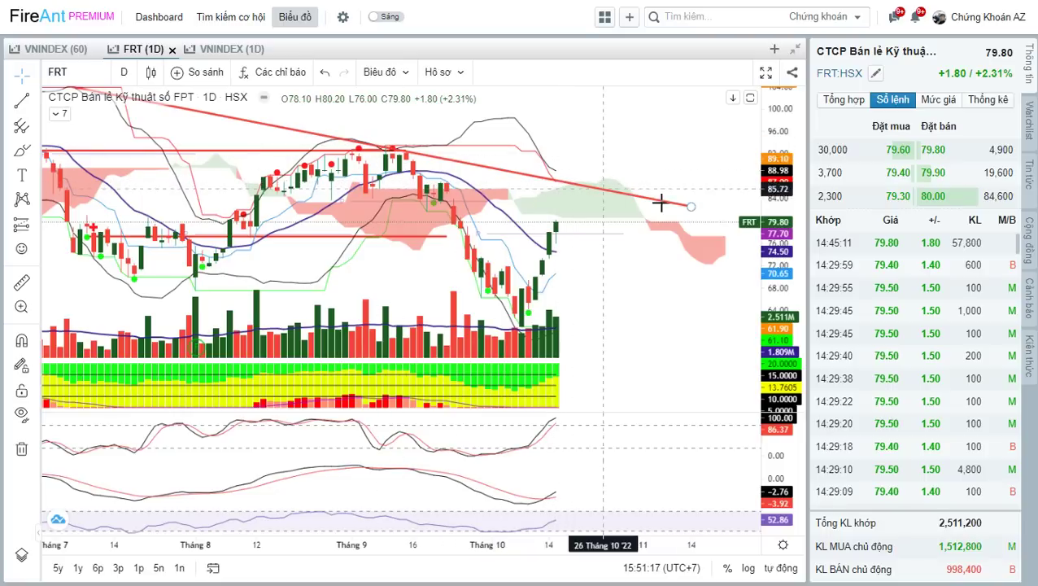
{"action": "left_click", "coordinate": [566, 181]}
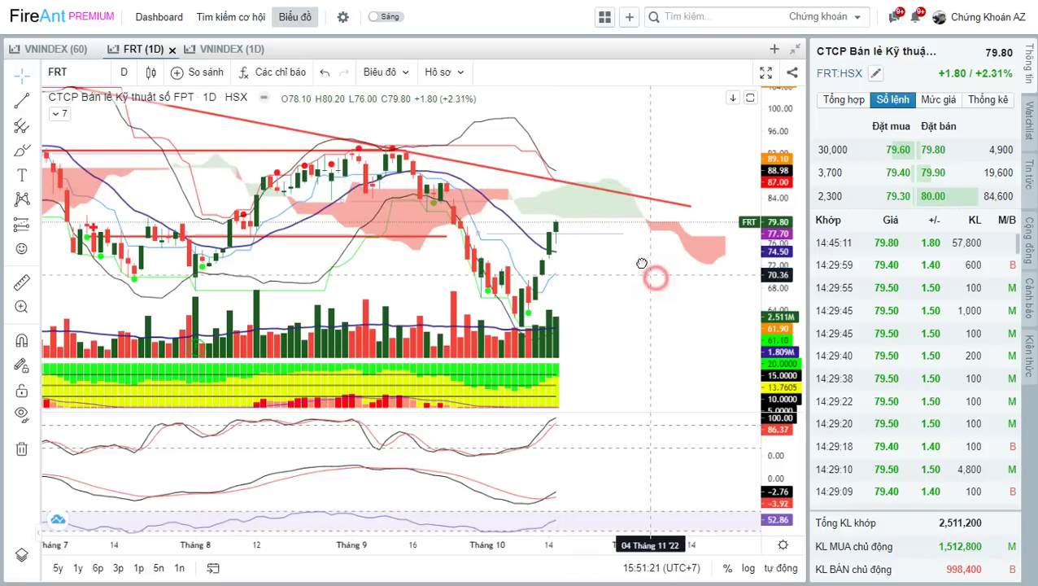
{"action": "left_click_drag", "start_coordinate": [655, 276], "coordinate": [640, 262]}
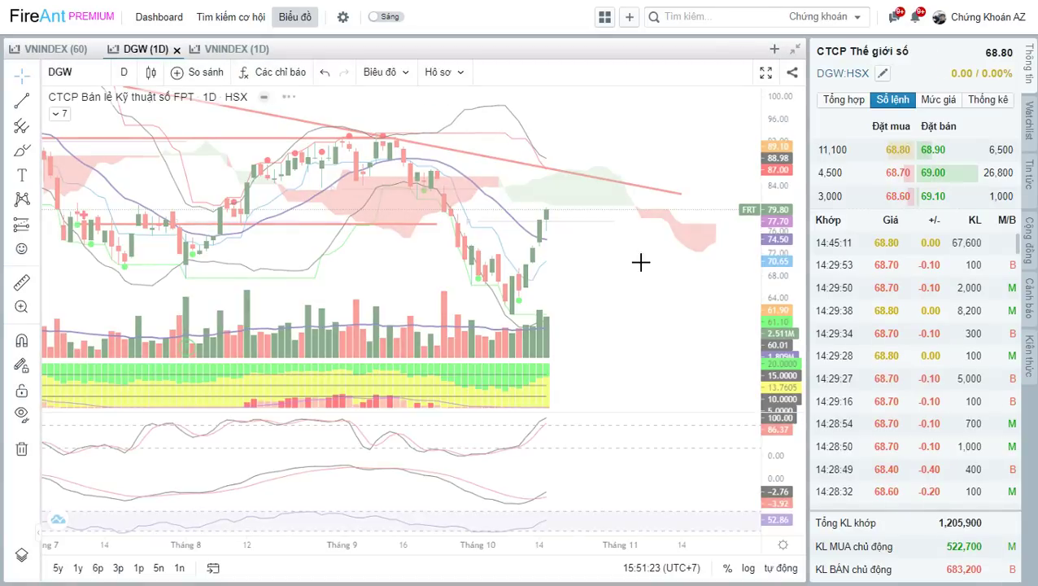
Step: Check DGW's price against the descending trend line, note "REE" on the chart and load the REE daily chart
{"action": "left_click", "coordinate": [648, 292]}
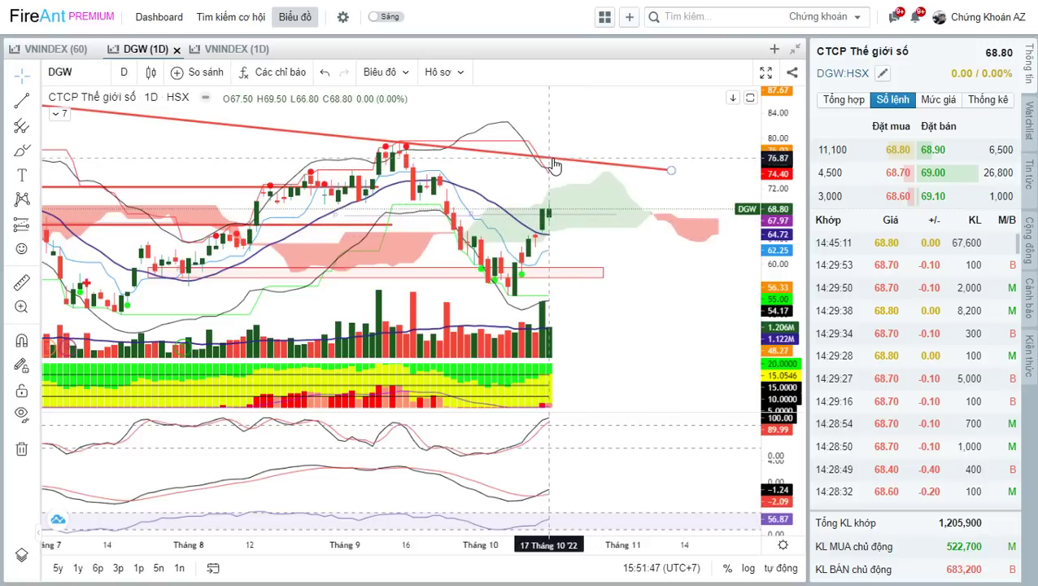
{"action": "left_click_drag", "start_coordinate": [611, 122], "coordinate": [565, 138]}
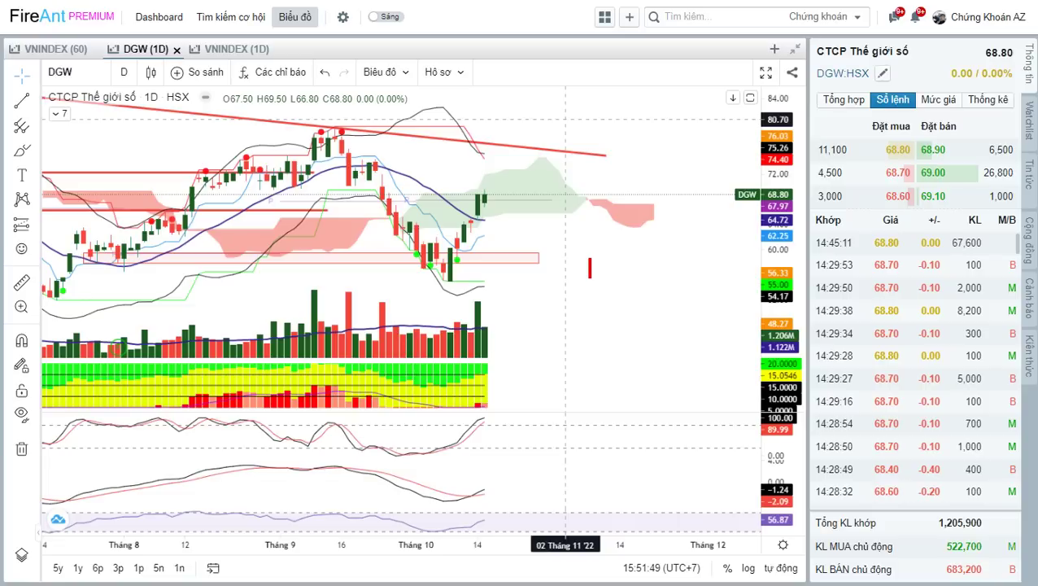
{"action": "type", "text": "RE"}
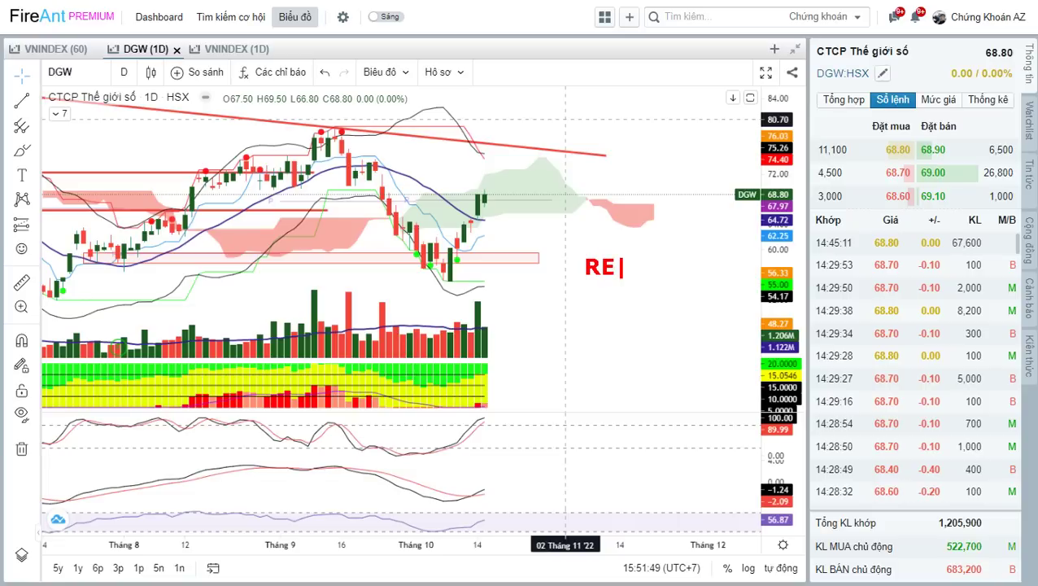
{"action": "type", "text": "E"}
{"action": "key", "text": "Return"}
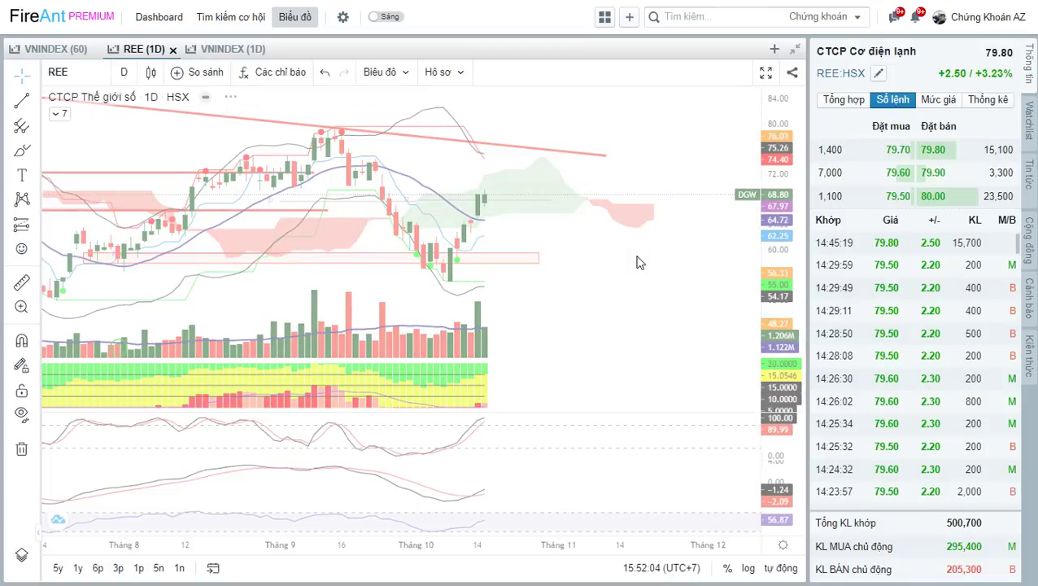
Step: Examine REE's latest daily candle against the cloud, the moving average and the price action since July
{"action": "left_click", "coordinate": [577, 312]}
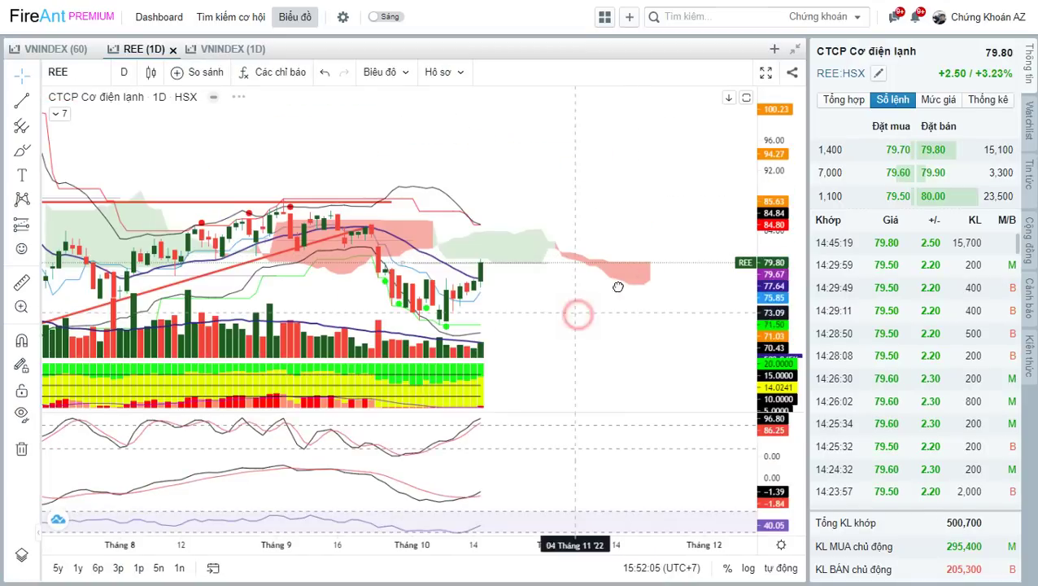
{"action": "left_click_drag", "start_coordinate": [771, 297], "coordinate": [768, 276]}
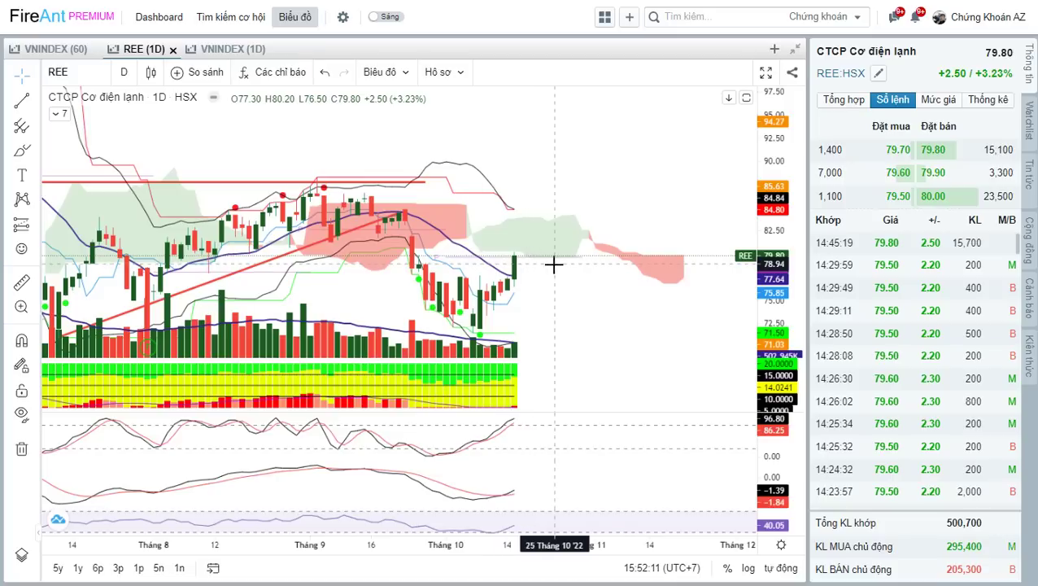
{"action": "left_click", "coordinate": [536, 271]}
{"action": "left_click_drag", "start_coordinate": [537, 271], "coordinate": [532, 248]}
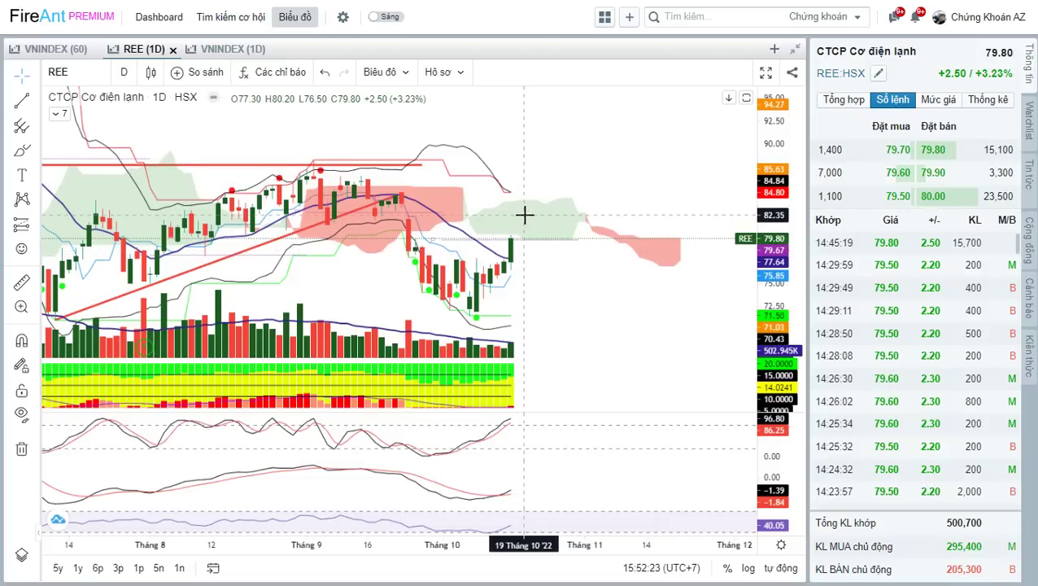
{"action": "scroll", "coordinate": [524, 213], "scroll_direction": "down", "scroll_amount": 2}
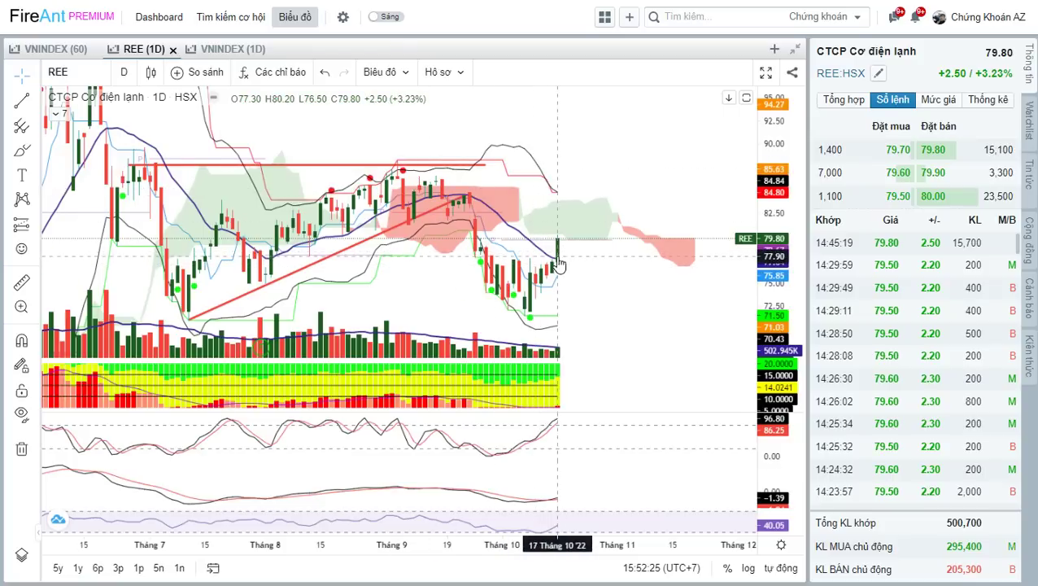
{"action": "scroll", "coordinate": [561, 263], "scroll_direction": "up", "scroll_amount": 2}
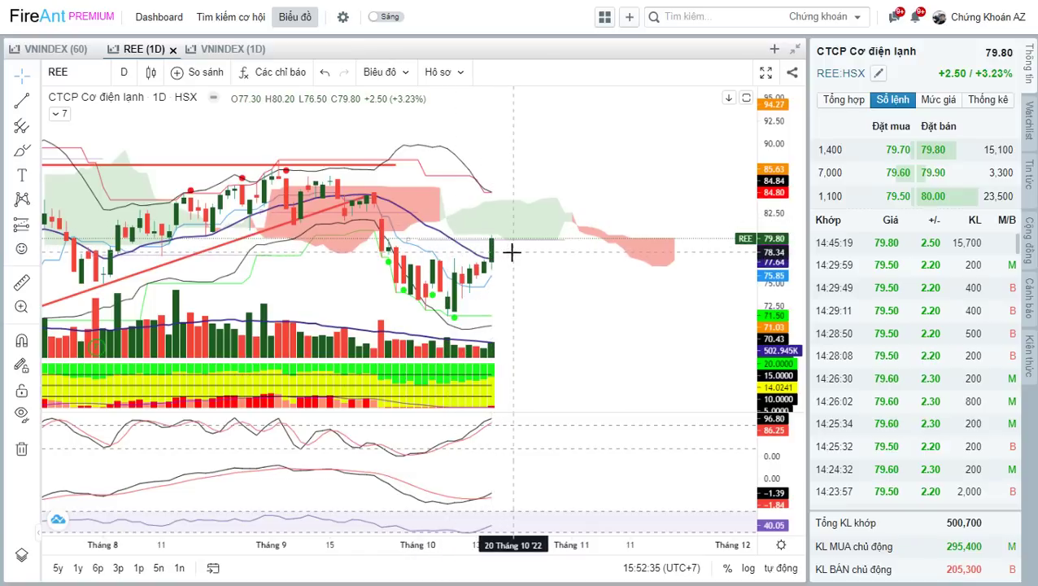
Step: Note "NKG - HSG" beside the REE chart, clear the note and load the NKG daily chart
{"action": "left_click_drag", "start_coordinate": [528, 273], "coordinate": [562, 272]}
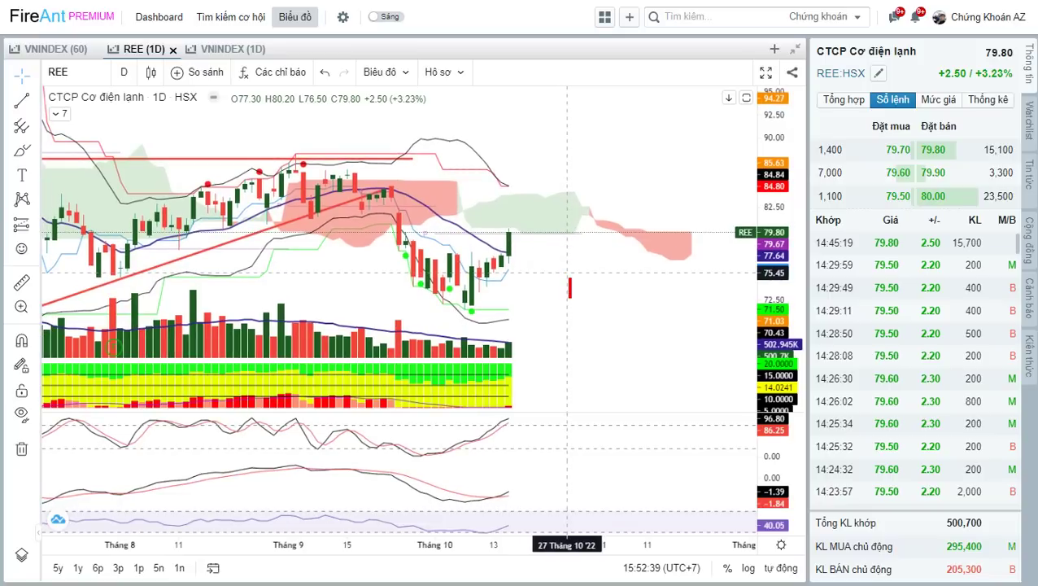
{"action": "type", "text": "NKG - HSG"}
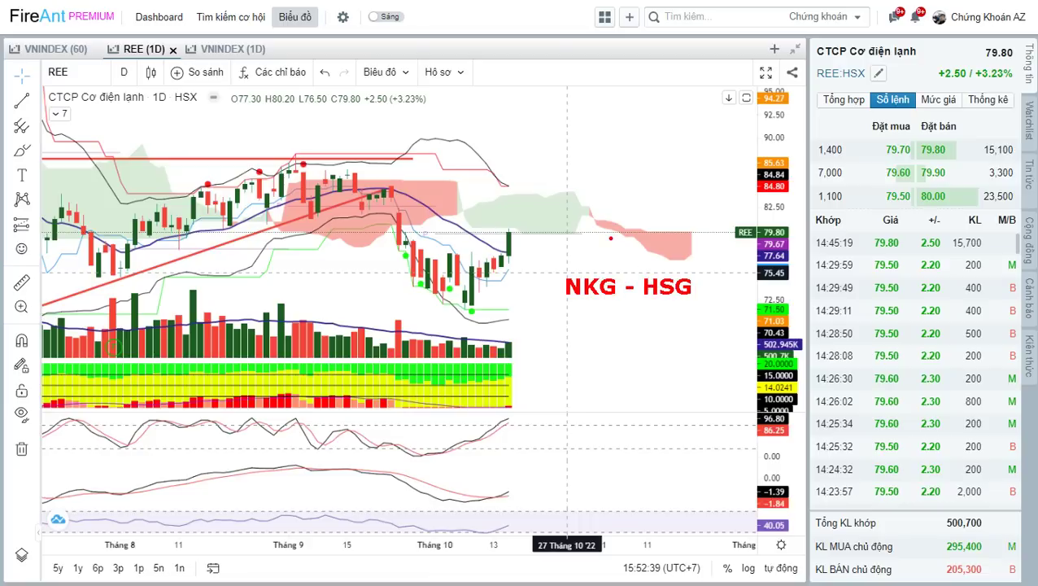
{"action": "key", "text": "Escape"}
{"action": "type", "text": "nkg"}
{"action": "key", "text": "Return"}
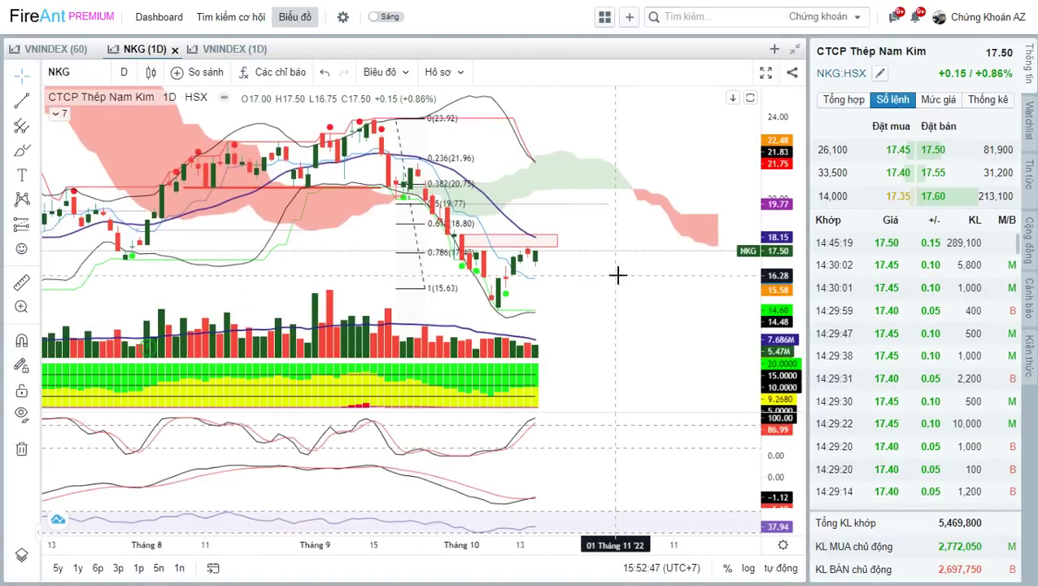
Step: Examine NKG's latest candles against the red resistance box and the moving average just above them
{"action": "scroll", "coordinate": [626, 278], "scroll_direction": "up", "scroll_amount": 2}
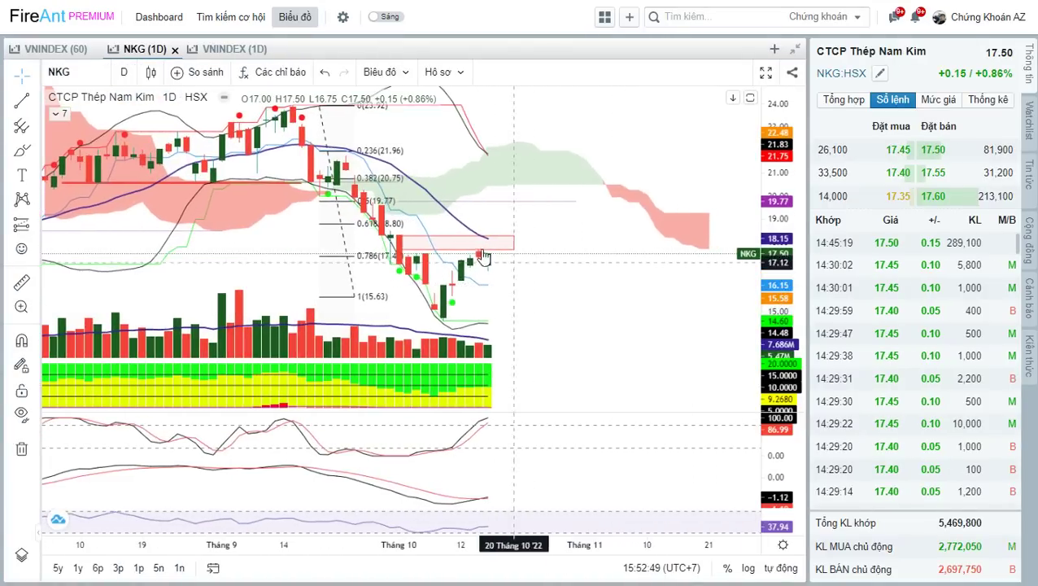
{"action": "left_click", "coordinate": [475, 241]}
{"action": "left_click", "coordinate": [486, 265]}
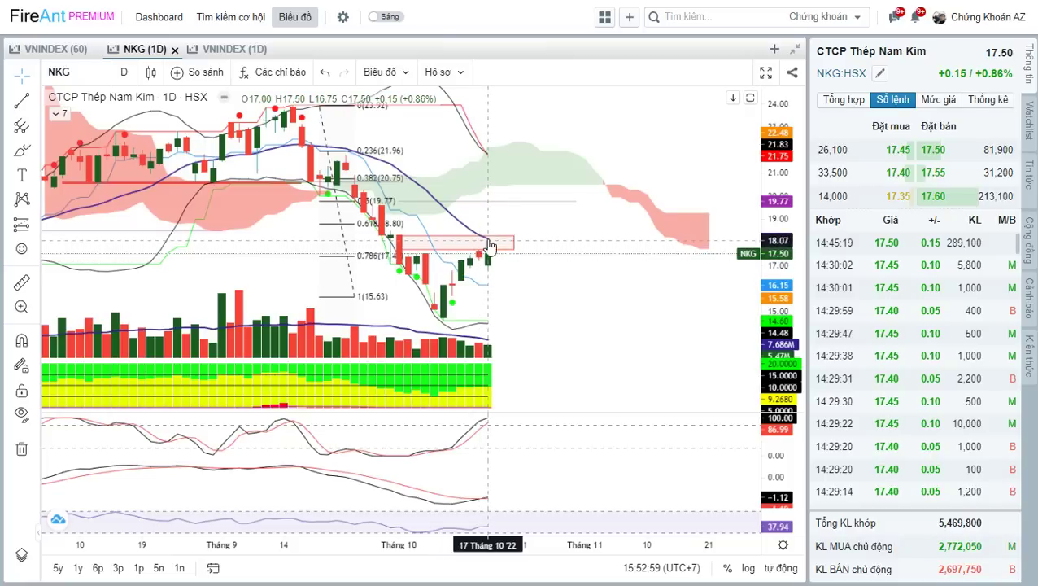
{"action": "left_click", "coordinate": [528, 211]}
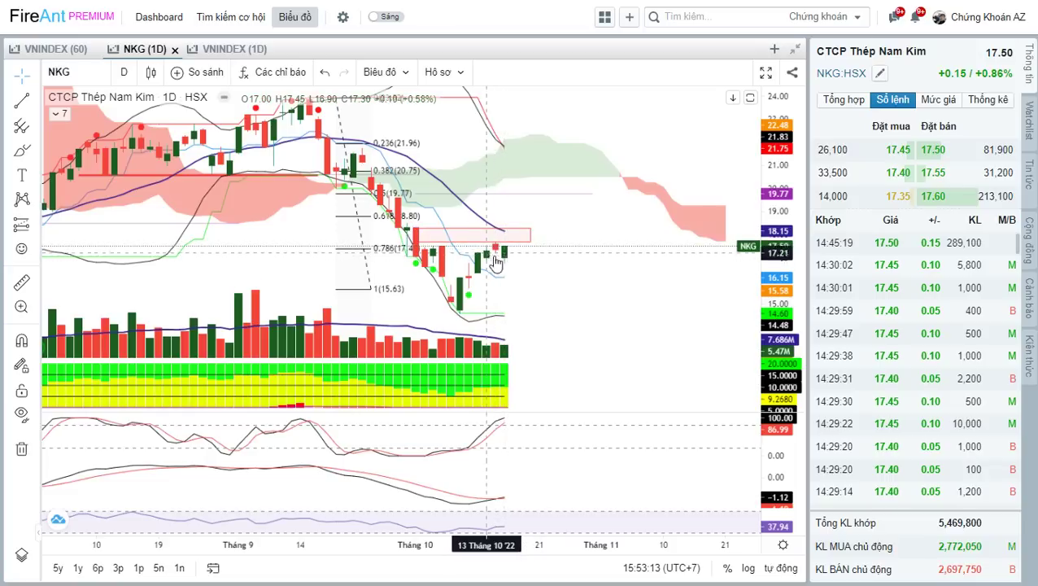
{"action": "left_click", "coordinate": [505, 236]}
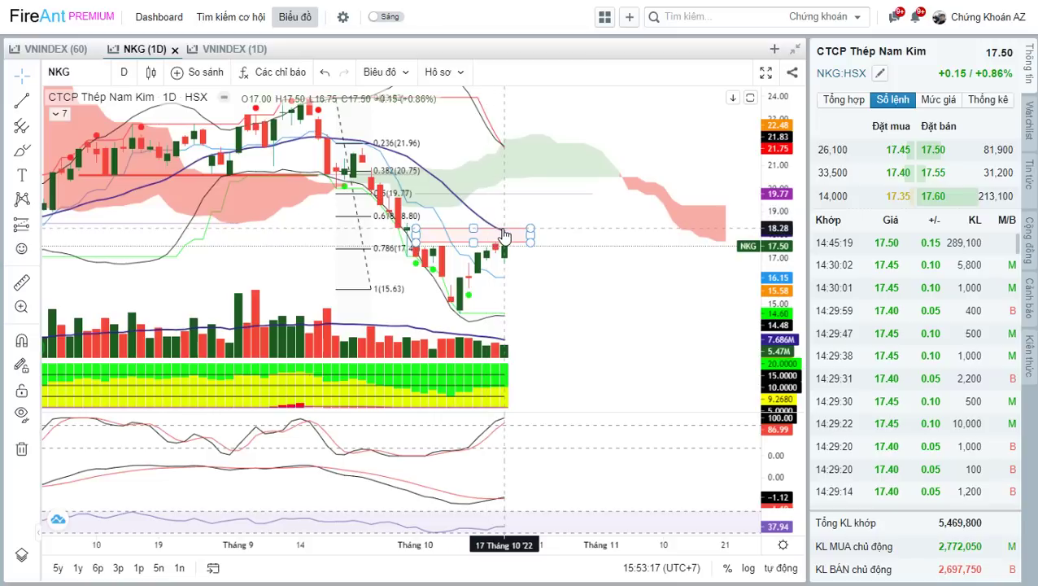
{"action": "left_click", "coordinate": [530, 210]}
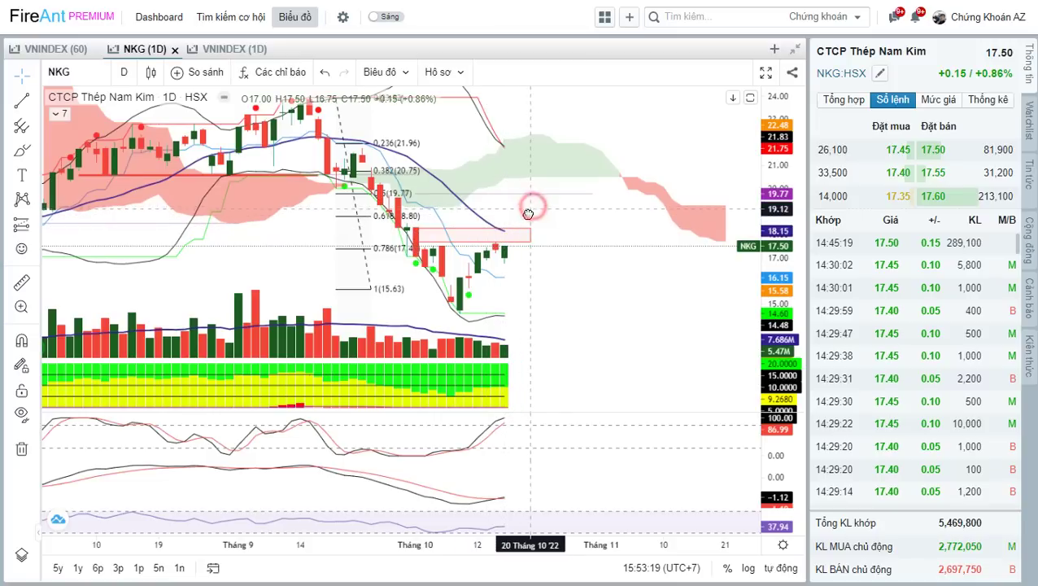
Step: Load the HSG daily chart
{"action": "type", "text": "N"}
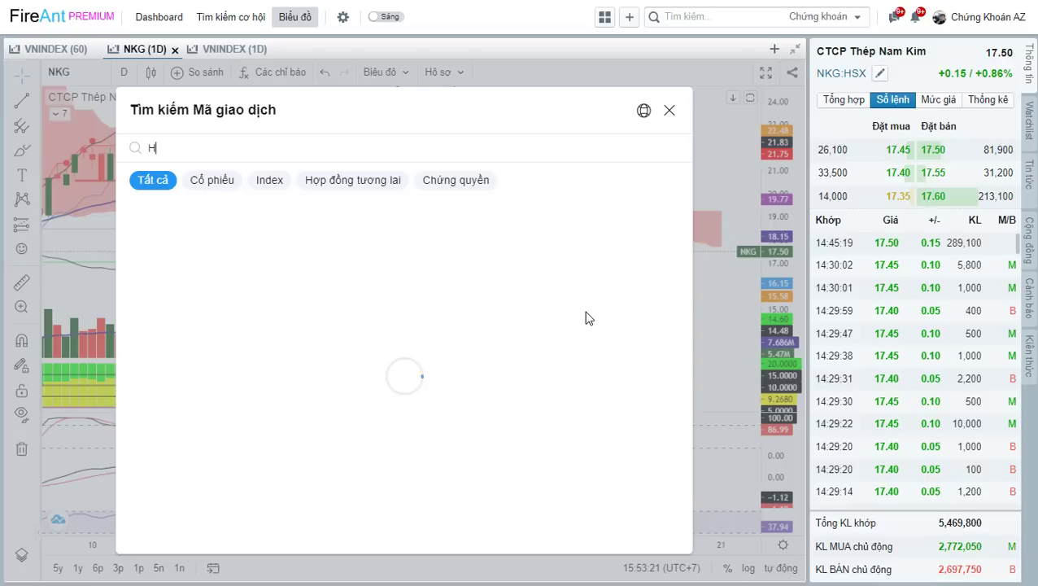
{"action": "key", "text": "Escape"}
{"action": "type", "text": "HSG"}
{"action": "key", "text": "Return"}
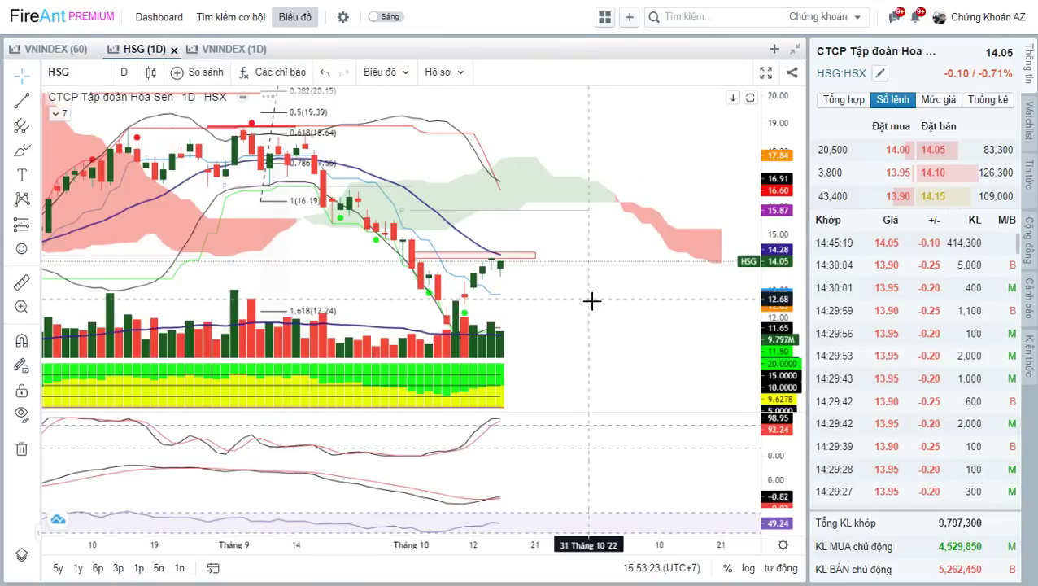
Step: Check HSG's latest candles against the narrow red resistance box, and load the VCI daily chart
{"action": "left_click", "coordinate": [489, 242]}
{"action": "left_click_drag", "start_coordinate": [489, 243], "coordinate": [489, 287]}
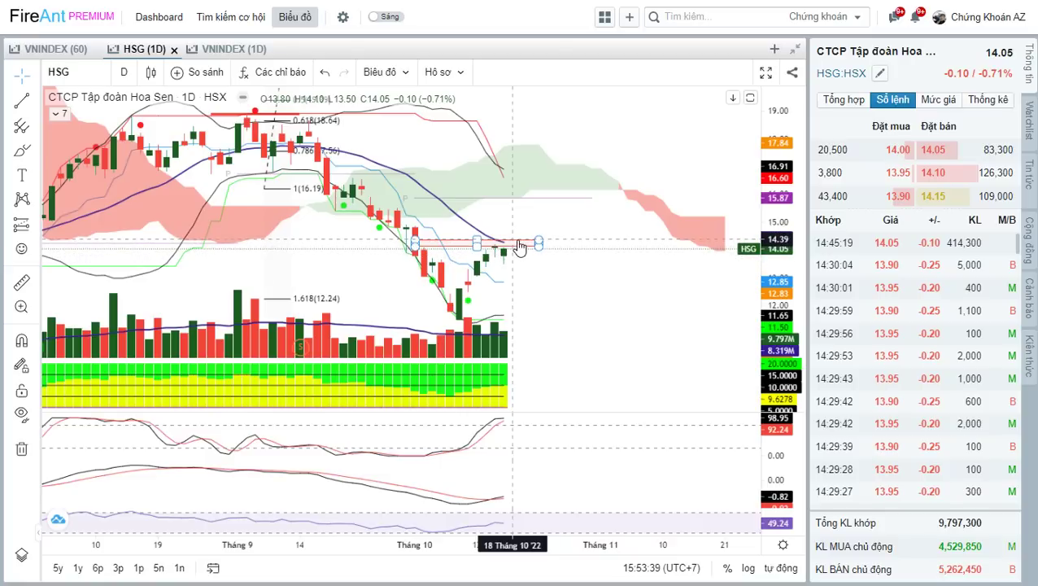
{"action": "mouse_move", "coordinate": [578, 220]}
{"action": "left_mouse_down"}
{"action": "mouse_move", "coordinate": [608, 291]}
{"action": "mouse_move", "coordinate": [606, 282]}
{"action": "left_mouse_up"}
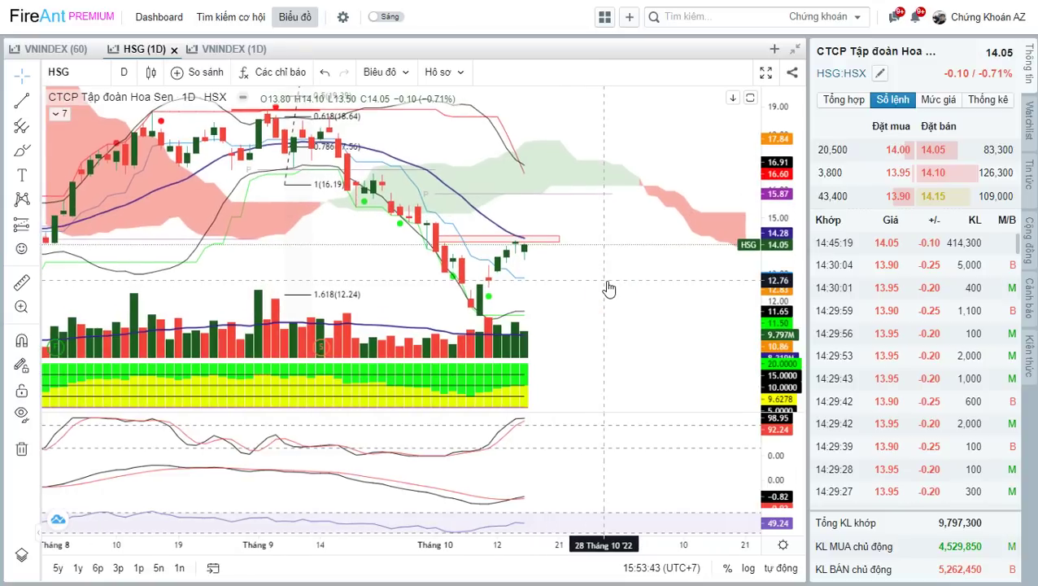
{"action": "type", "text": "VCI"}
{"action": "key", "text": "Return"}
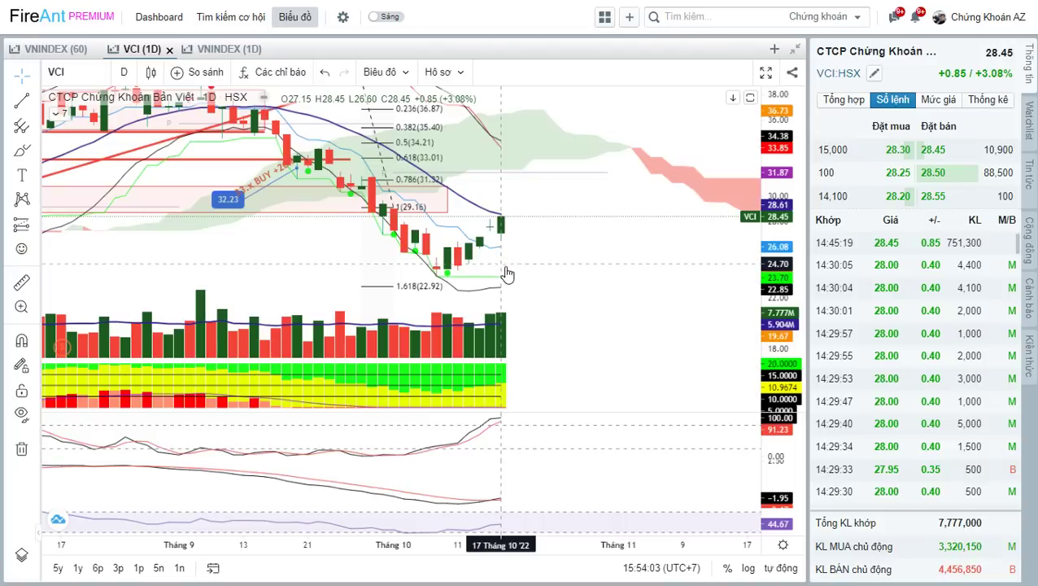
Step: Underline VCI's latest rising candles with a red trend line, and load the FTS daily chart
{"action": "left_click_drag", "start_coordinate": [463, 279], "coordinate": [509, 244]}
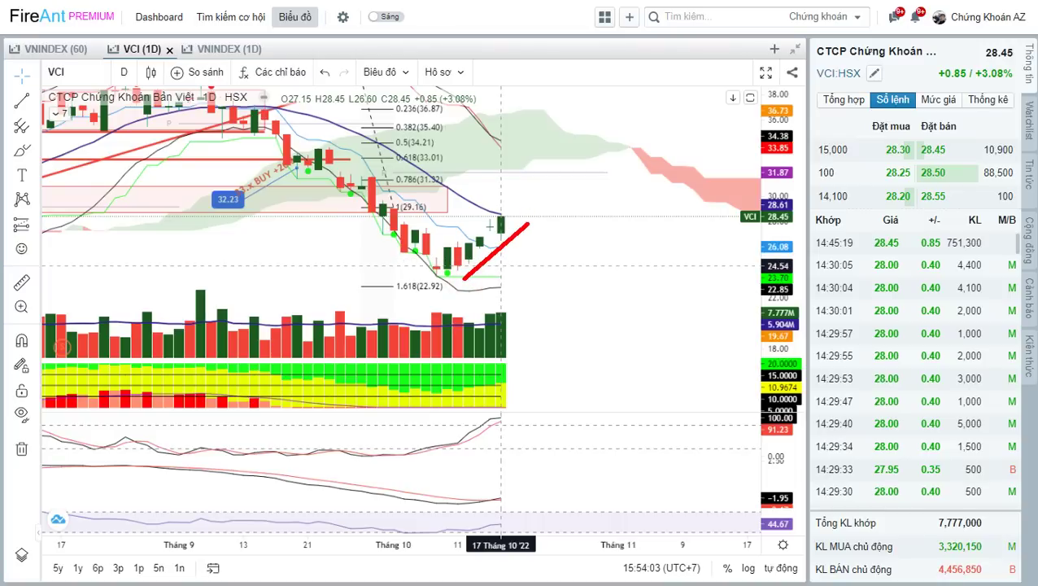
{"action": "type", "text": "fts"}
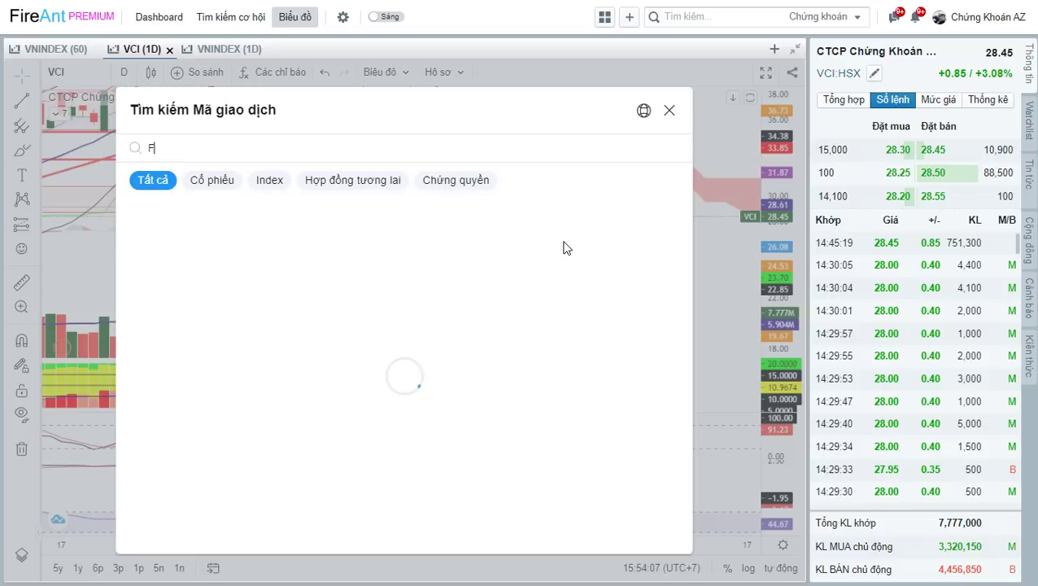
{"action": "key", "text": "Return"}
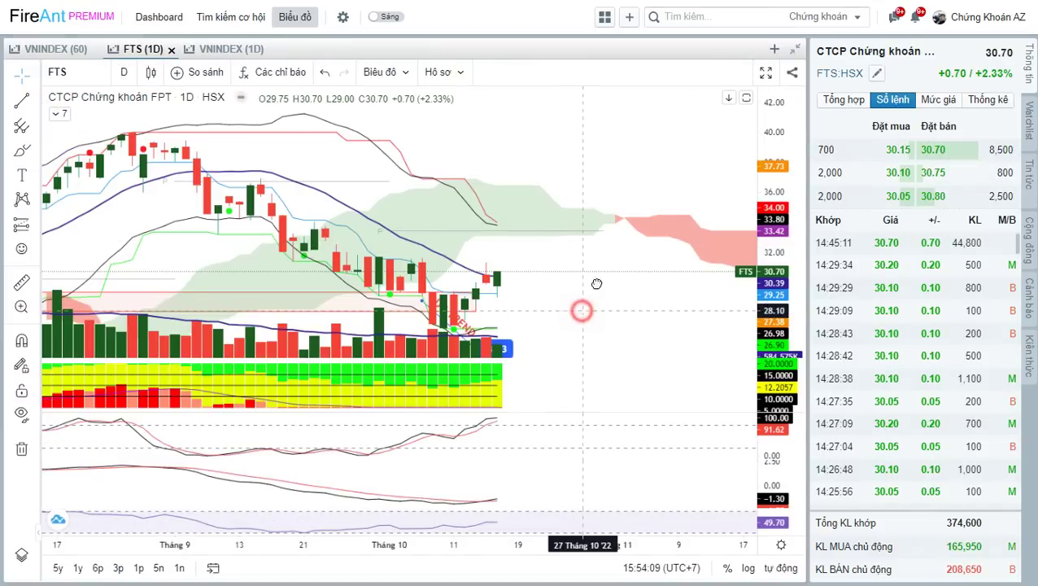
{"action": "left_click", "coordinate": [579, 308]}
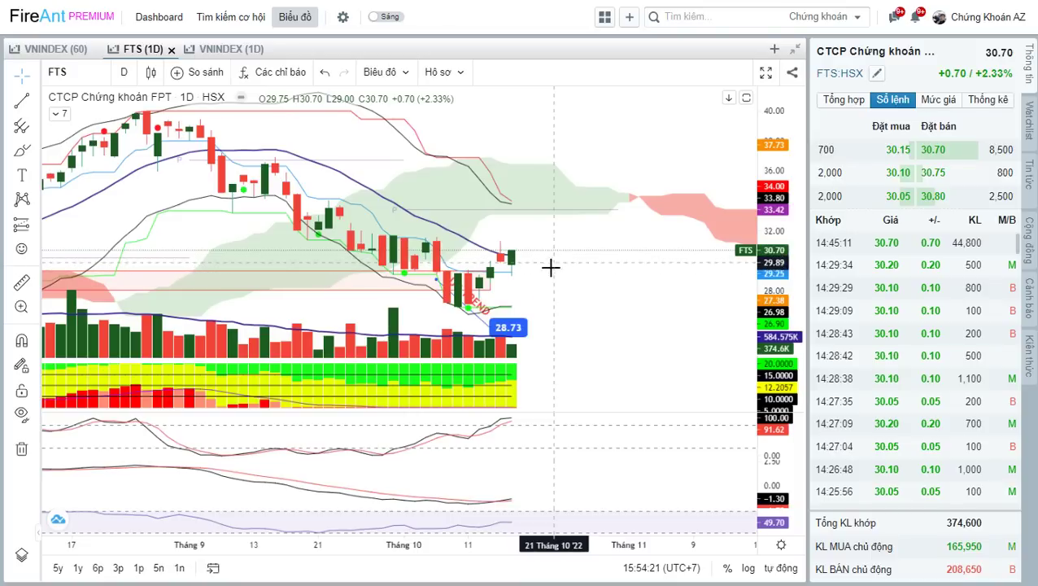
Step: Load the HCM daily chart and bring its latest candles into view
{"action": "type", "text": "H"}
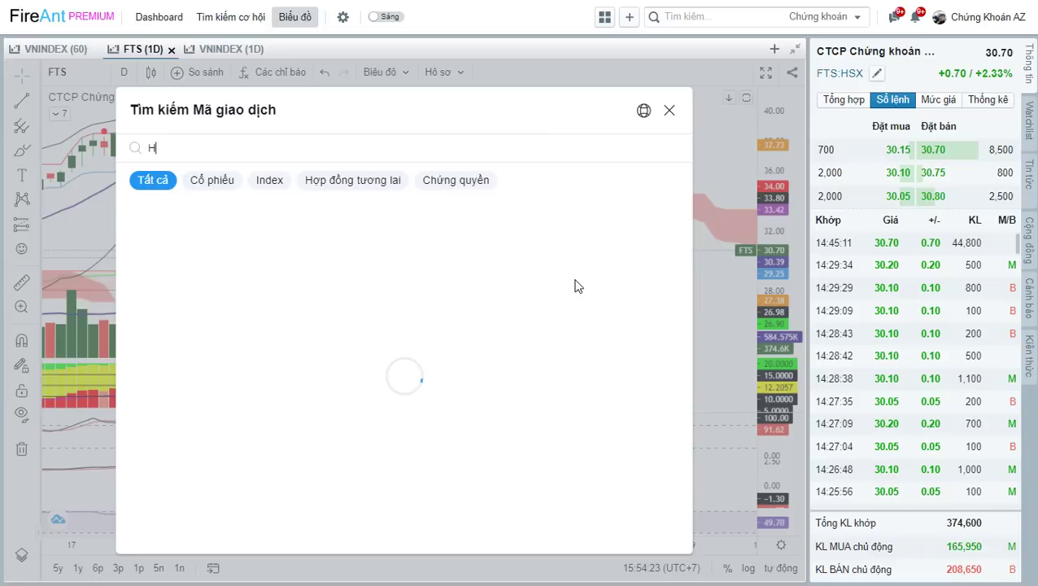
{"action": "type", "text": "CM"}
{"action": "key", "text": "Return"}
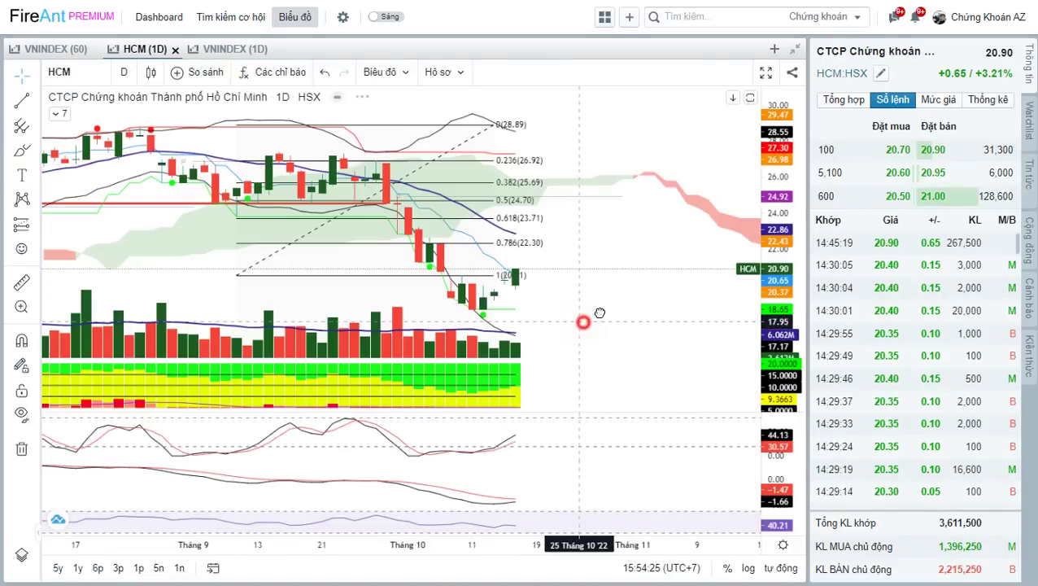
{"action": "left_click_drag", "start_coordinate": [589, 322], "coordinate": [602, 308]}
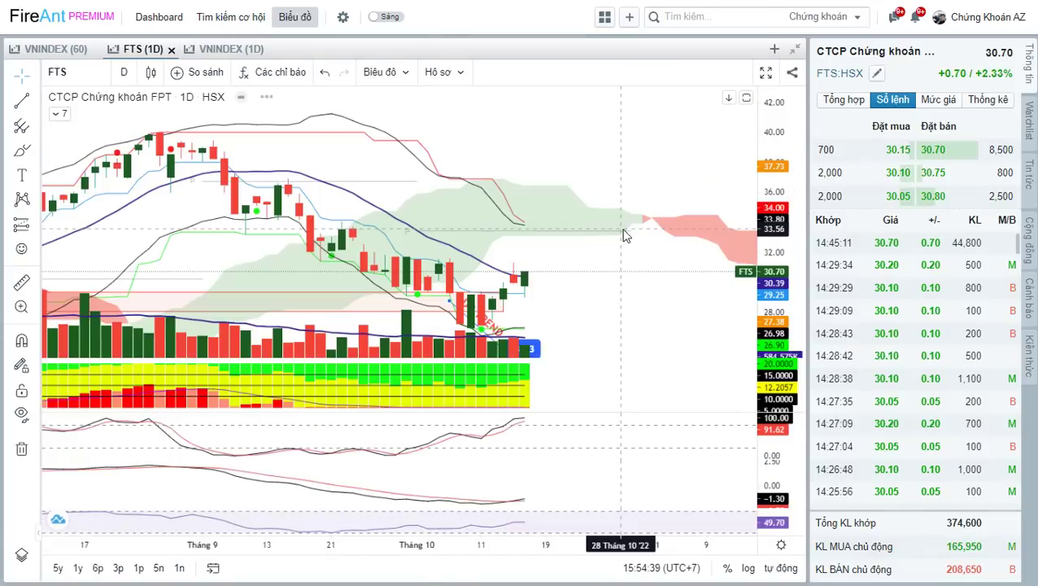
Step: Return to the VCI daily chart to review its candles against the moving average
{"action": "type", "text": "VCI"}
{"action": "key", "text": "Return"}
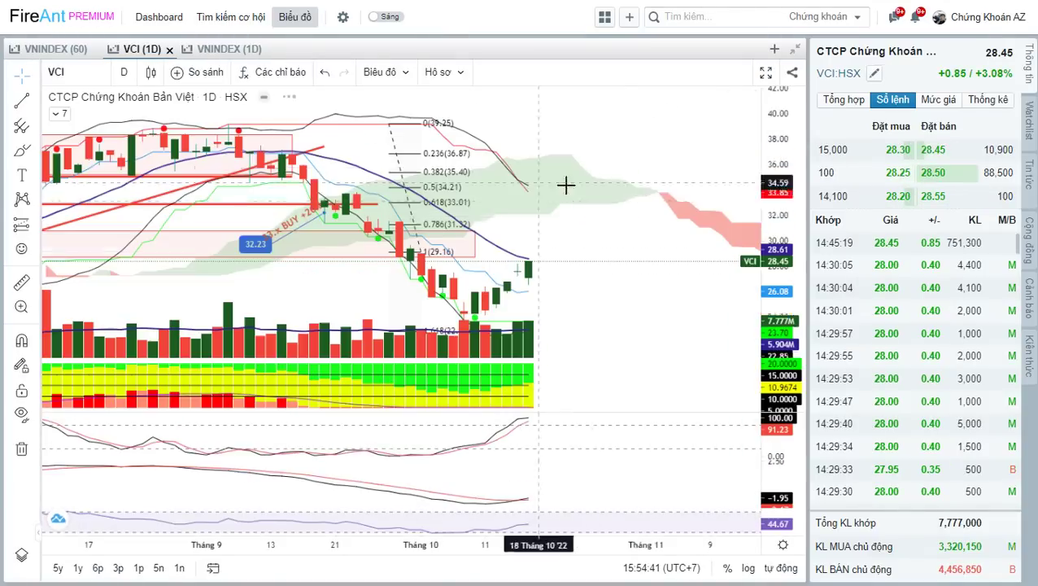
{"action": "left_click", "coordinate": [611, 233]}
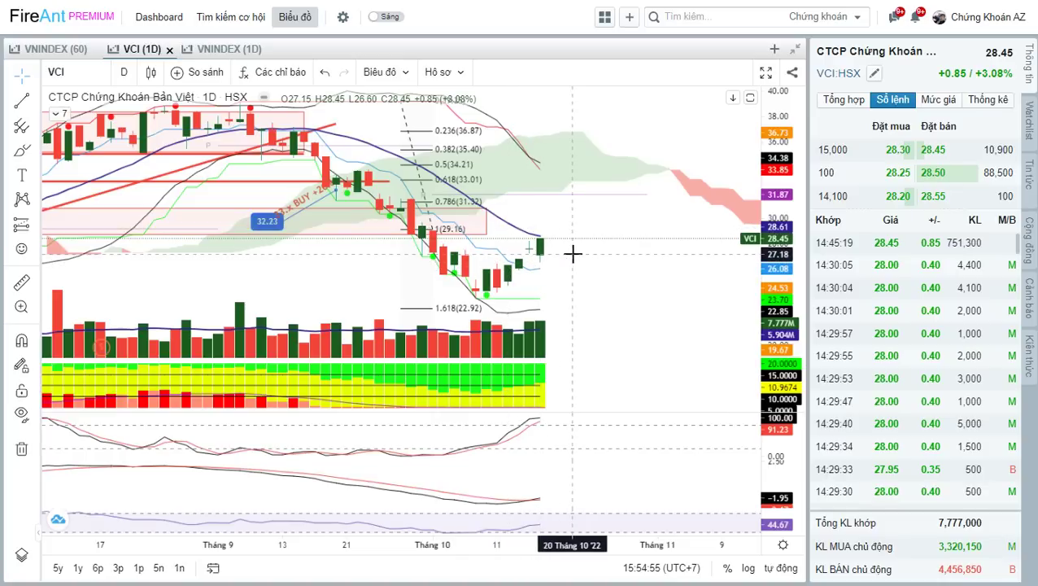
Step: Load the HAX daily chart and bring its latest candles into view
{"action": "type", "text": "v"}
{"action": "key", "text": "Escape"}
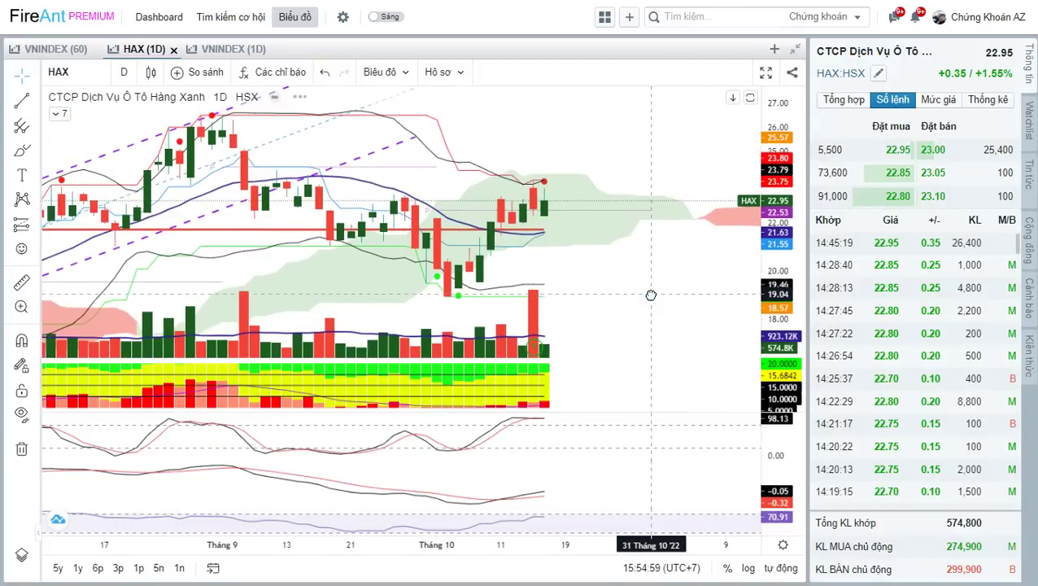
{"action": "left_click_drag", "start_coordinate": [630, 282], "coordinate": [648, 290]}
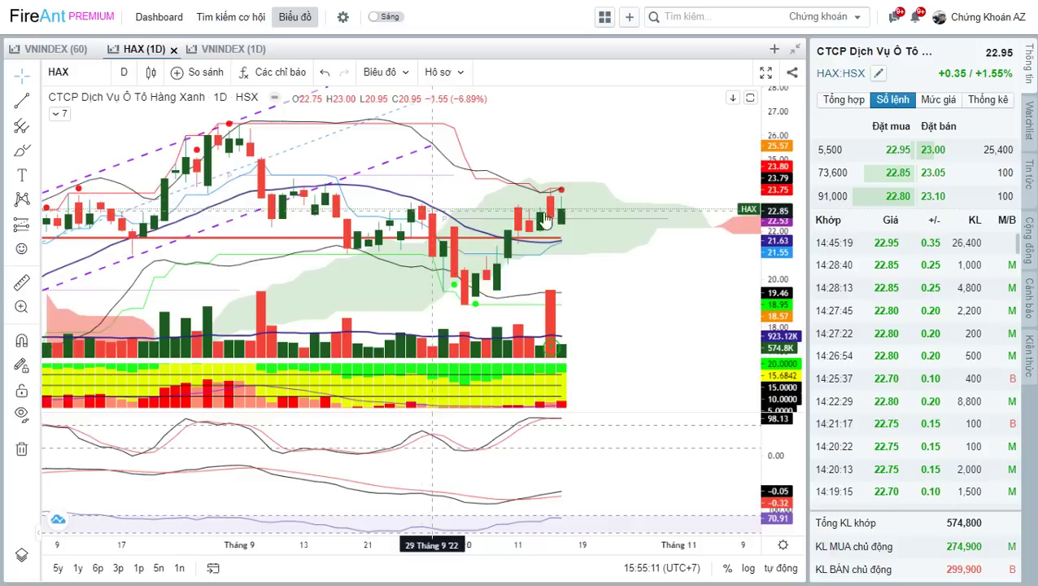
Step: Mark HAX's resistance just above 23 with a thin red rectangle from 27 September to 19 October 2022
{"action": "left_click", "coordinate": [24, 151]}
{"action": "left_click", "coordinate": [77, 231]}
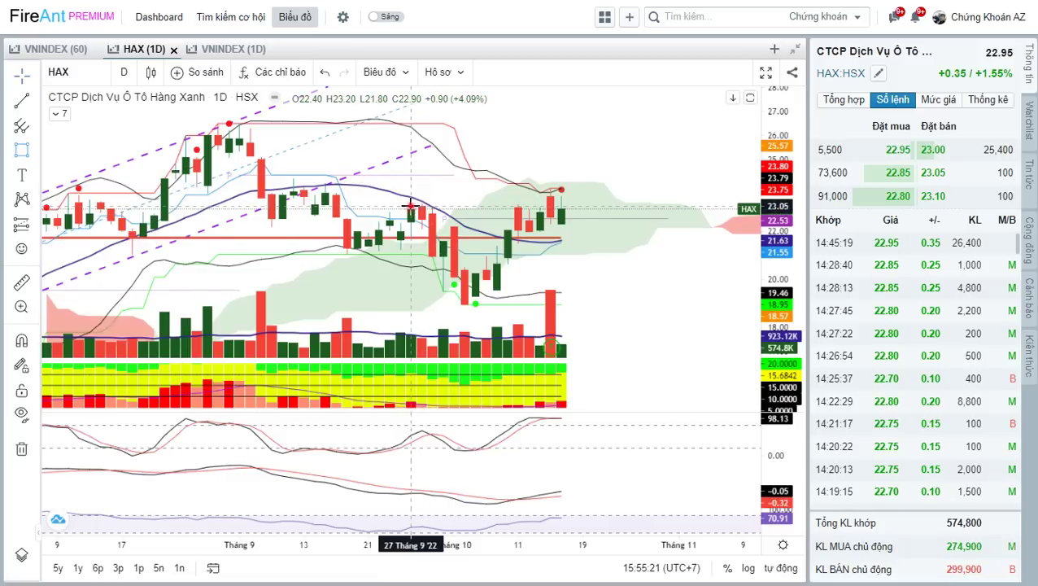
{"action": "left_click", "coordinate": [410, 203]}
{"action": "left_click", "coordinate": [583, 205]}
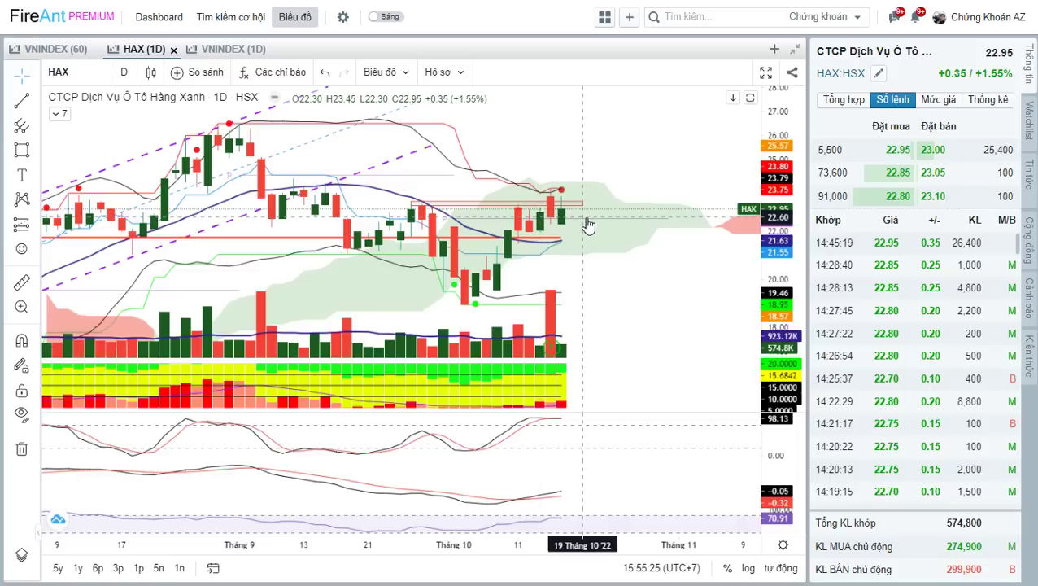
{"action": "left_click_drag", "start_coordinate": [610, 165], "coordinate": [612, 184]}
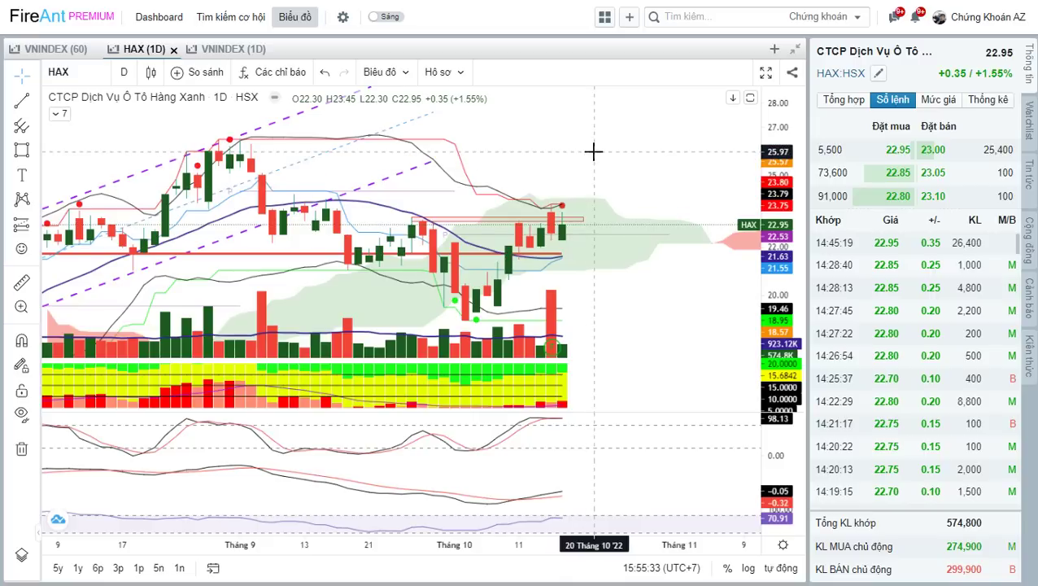
{"action": "left_click_drag", "start_coordinate": [607, 169], "coordinate": [609, 151]}
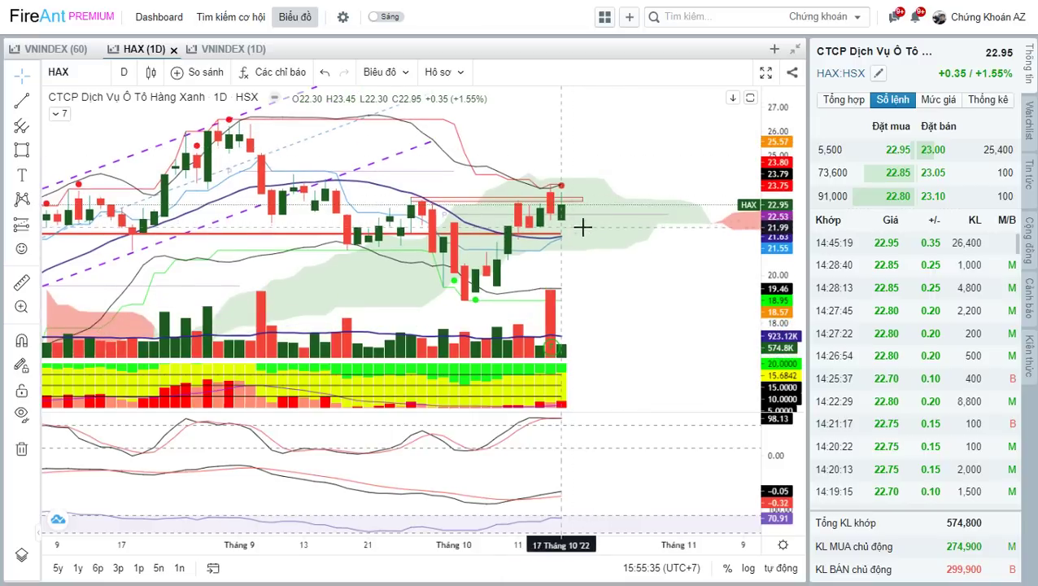
{"action": "left_click_drag", "start_coordinate": [625, 281], "coordinate": [617, 282]}
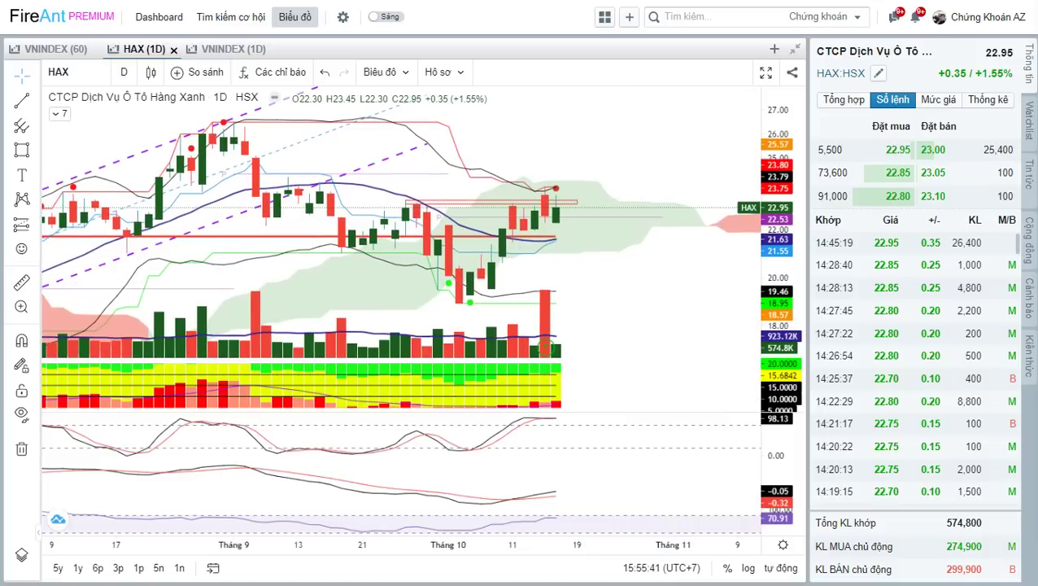
Step: Switch to the YouTube Studio comments page, frame its heading in red and write "DANG KY LIKE" beside it
{"action": "key", "text": "alt+Tab"}
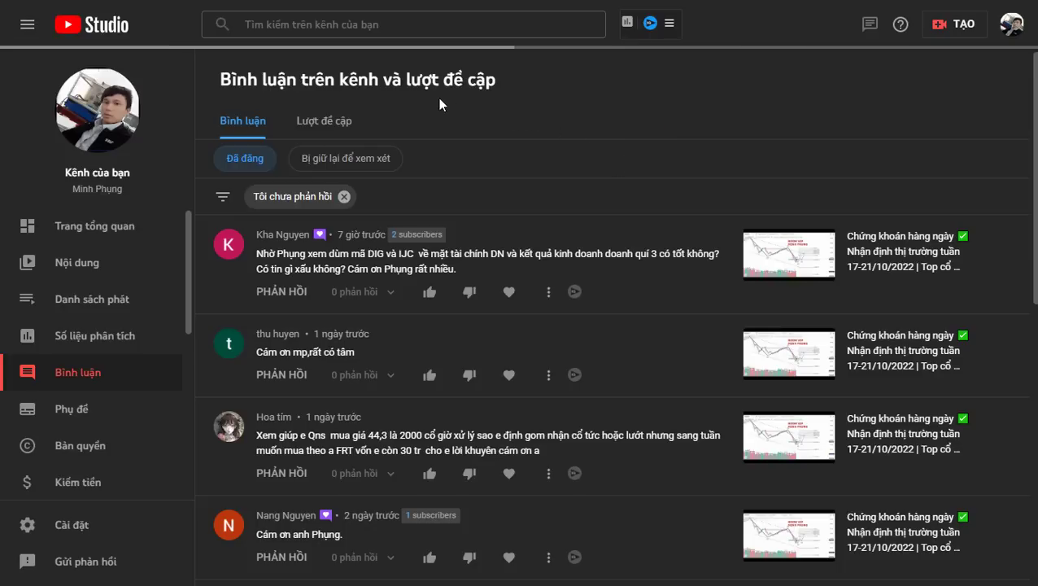
{"action": "left_click_drag", "start_coordinate": [208, 58], "coordinate": [396, 92]}
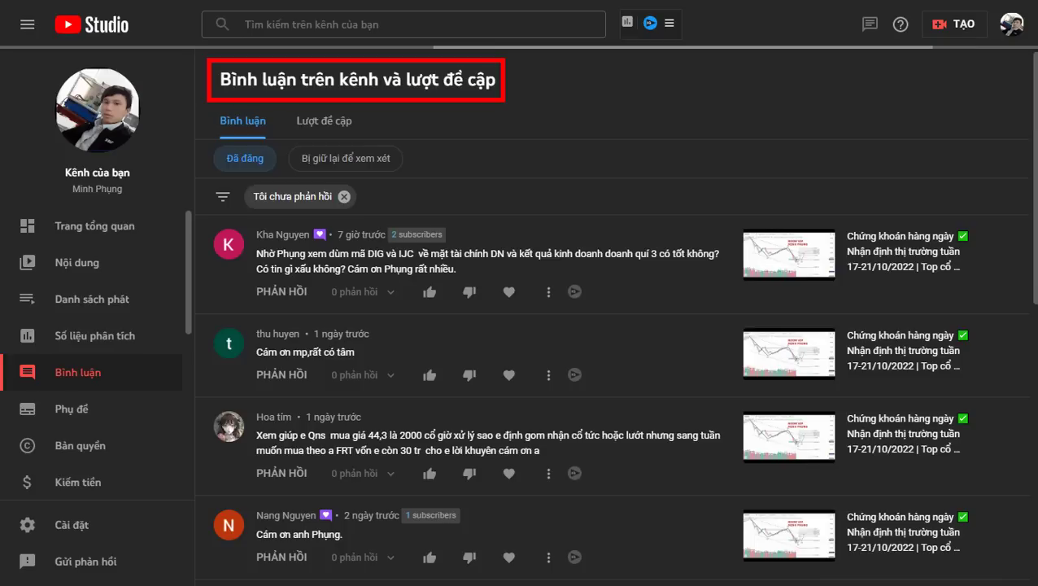
{"action": "left_click", "coordinate": [533, 73]}
{"action": "type", "text": "DANG KY"}
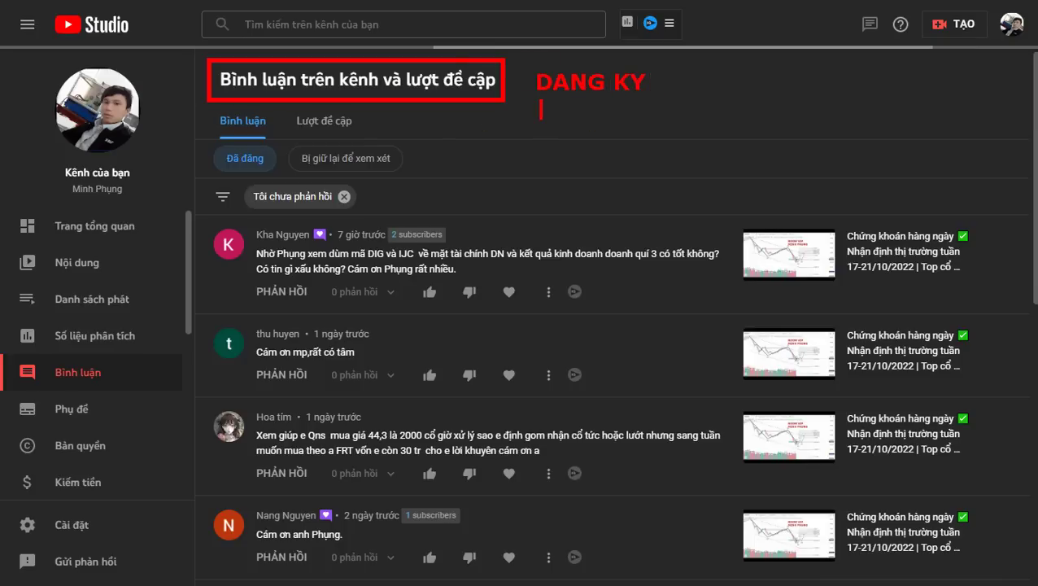
{"action": "type", "text": " LIKE"}
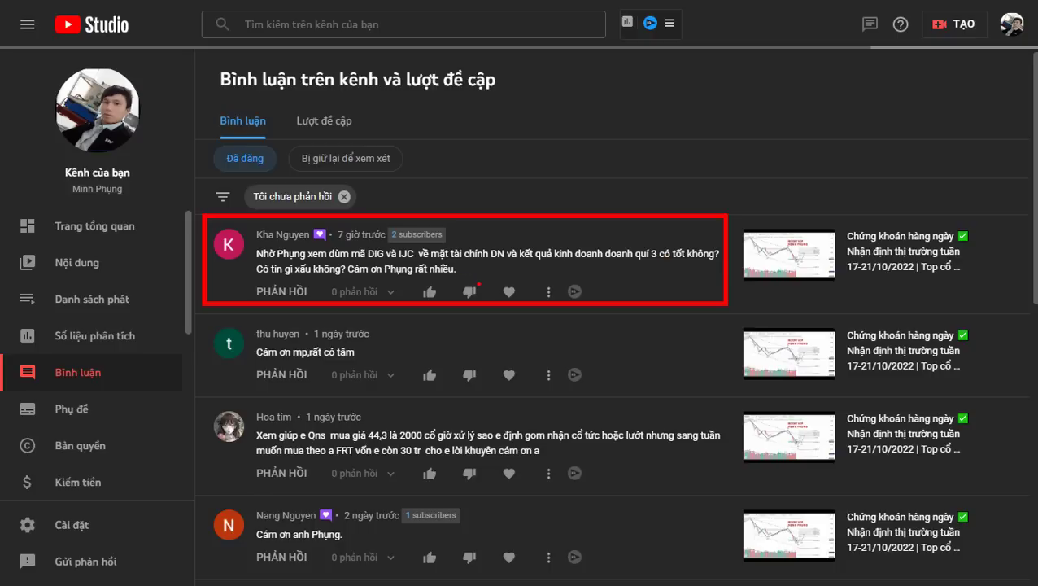
Step: Underline the tickers asked about in the first comment, and set the ticker in the Excel stock sheet to IJC
{"action": "left_click_drag", "start_coordinate": [366, 260], "coordinate": [416, 260]}
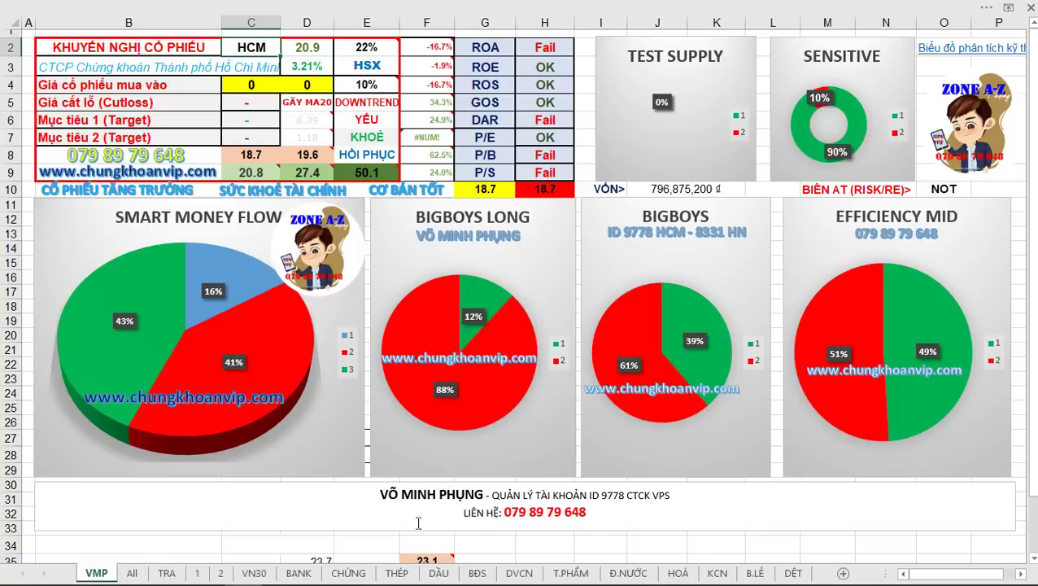
{"action": "type", "text": "IJC"}
{"action": "key", "text": "Return"}
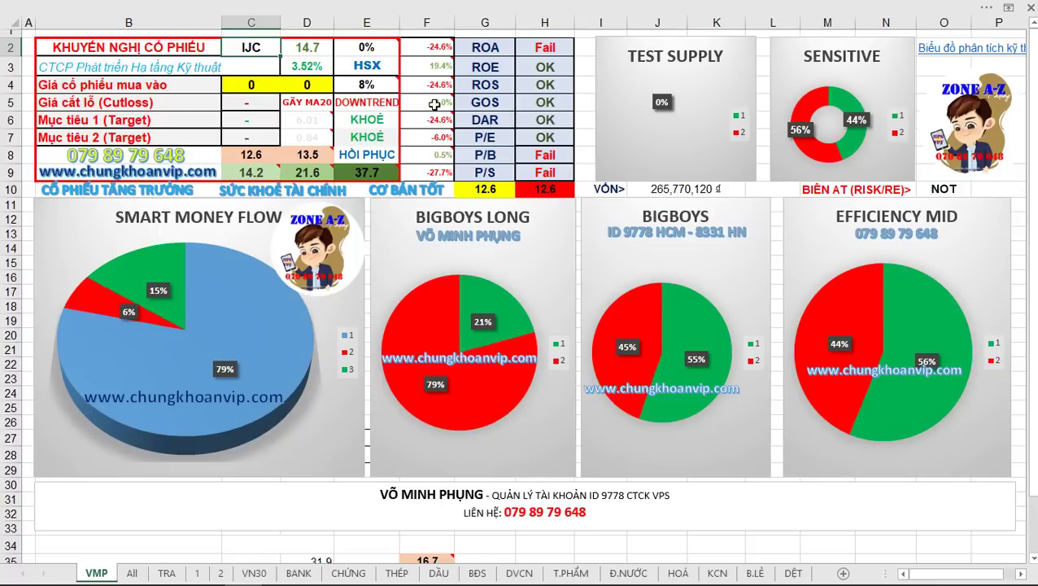
{"action": "mouse_move", "coordinate": [434, 140]}
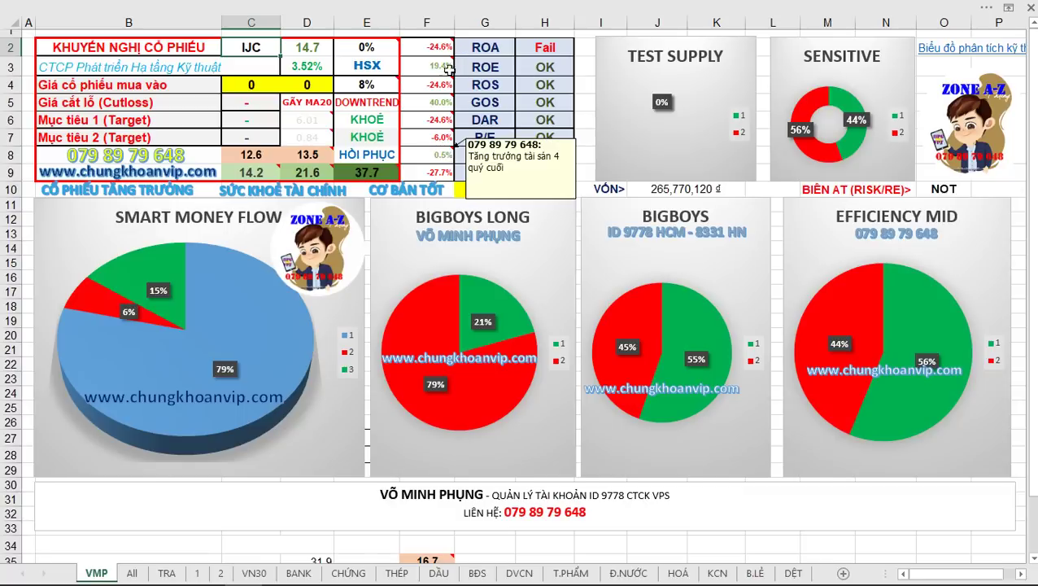
Step: Set the ticker in cell C2 to REE to compare its financial ratings, and set it back to IJC
{"action": "left_click", "coordinate": [267, 49]}
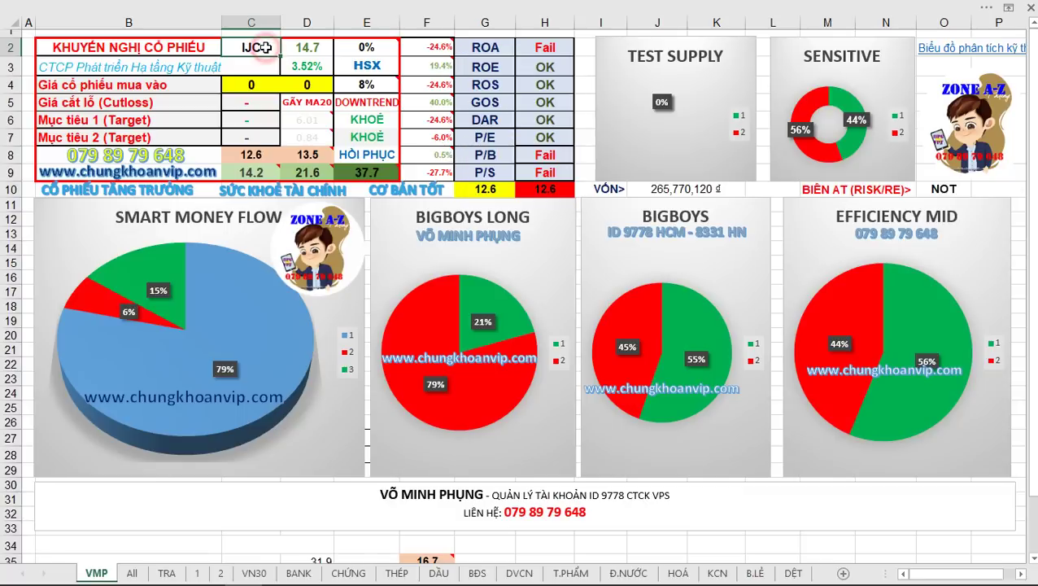
{"action": "type", "text": "REE"}
{"action": "key", "text": "Return"}
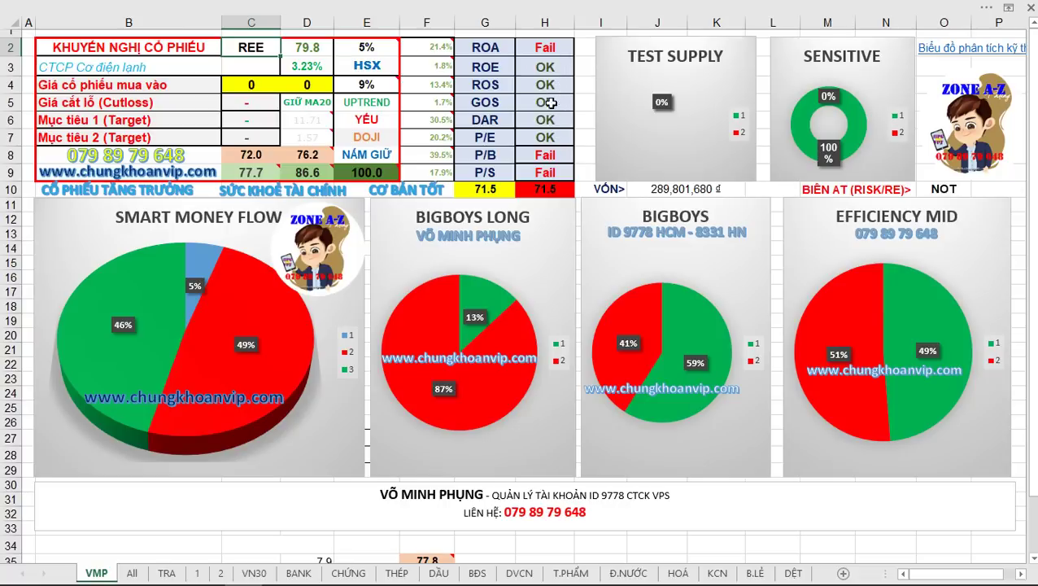
{"action": "type", "text": "IJC"}
{"action": "key", "text": "Return"}
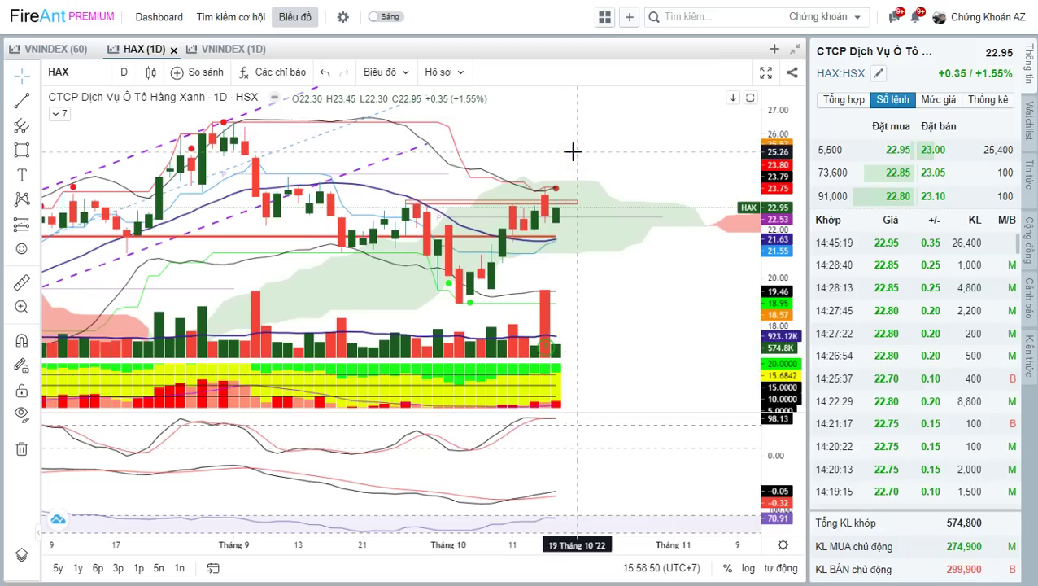
Step: Switch to FireAnt and load the IJC daily chart, showing its price history back to July
{"action": "type", "text": "IJC"}
{"action": "key", "text": "Return"}
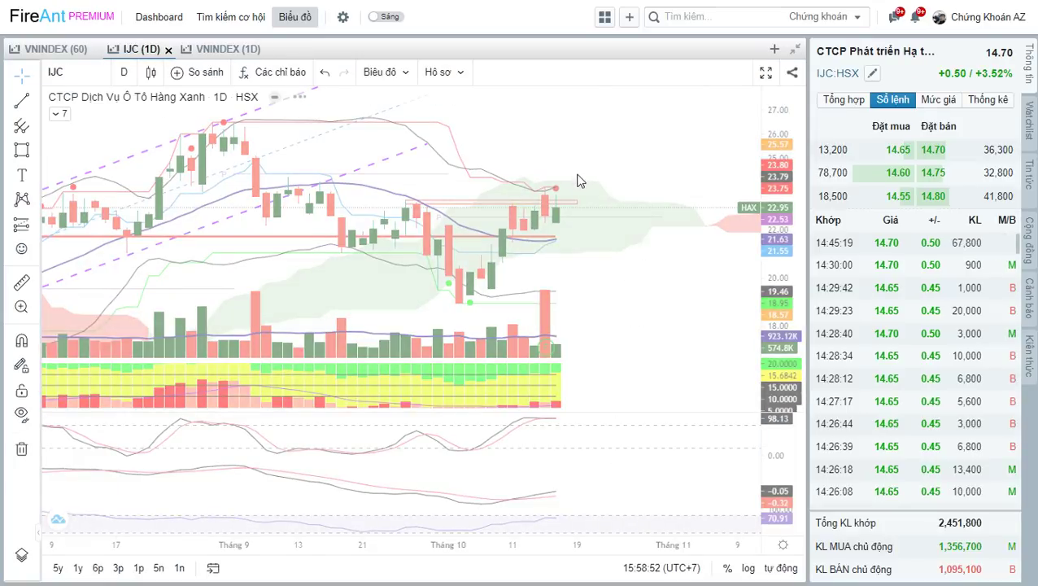
{"action": "left_click_drag", "start_coordinate": [628, 246], "coordinate": [604, 210]}
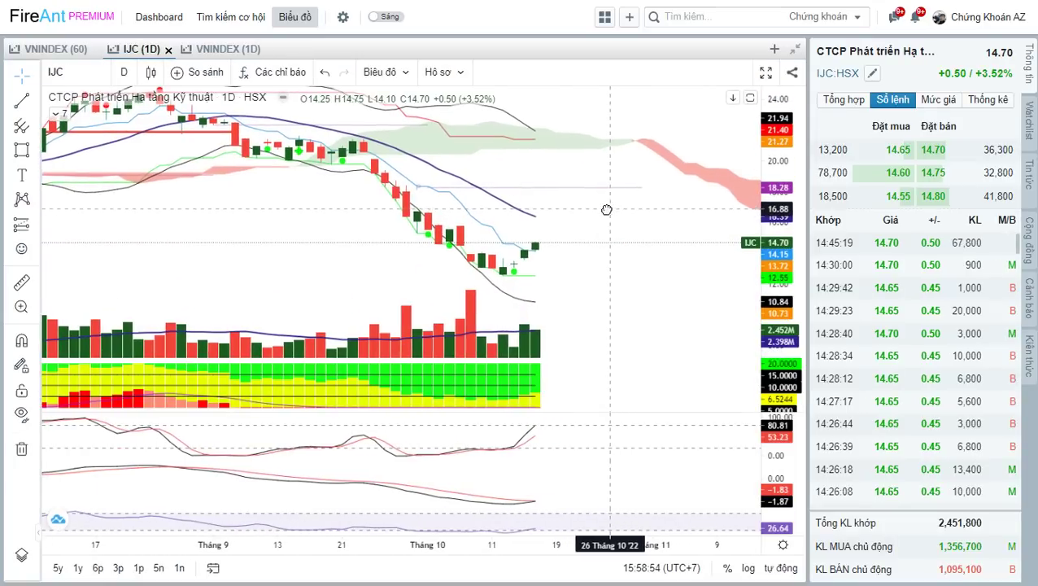
{"action": "scroll", "coordinate": [563, 274], "scroll_direction": "down", "scroll_amount": 3}
{"action": "left_click_drag", "start_coordinate": [666, 193], "coordinate": [640, 217]}
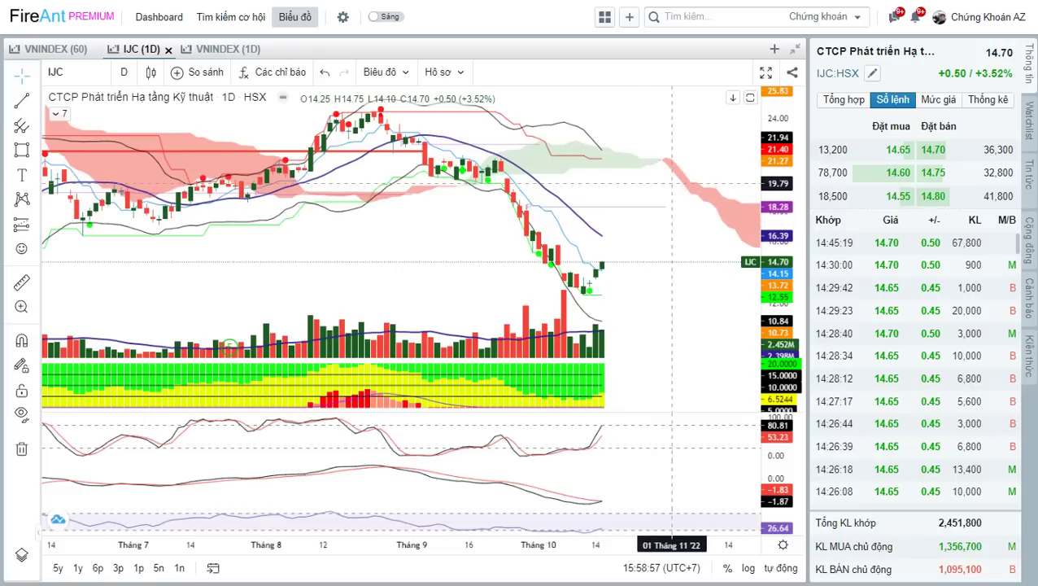
Step: Trace IJC's swings from the peak to the latest rebound in red, clear them and note "25-30%" near the latest candles
{"action": "mouse_move", "coordinate": [380, 114]}
{"action": "left_mouse_down"}
{"action": "mouse_move", "coordinate": [462, 182]}
{"action": "mouse_move", "coordinate": [497, 155]}
{"action": "mouse_move", "coordinate": [583, 294]}
{"action": "mouse_move", "coordinate": [610, 265]}
{"action": "left_mouse_up"}
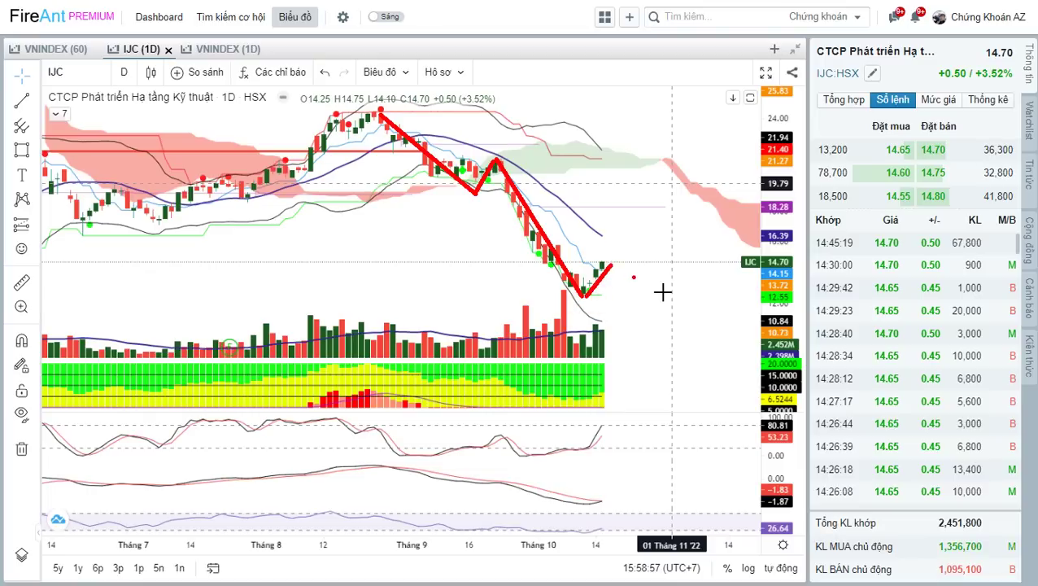
{"action": "key", "text": "Escape"}
{"action": "scroll", "coordinate": [656, 306], "scroll_direction": "right", "scroll_amount": 3}
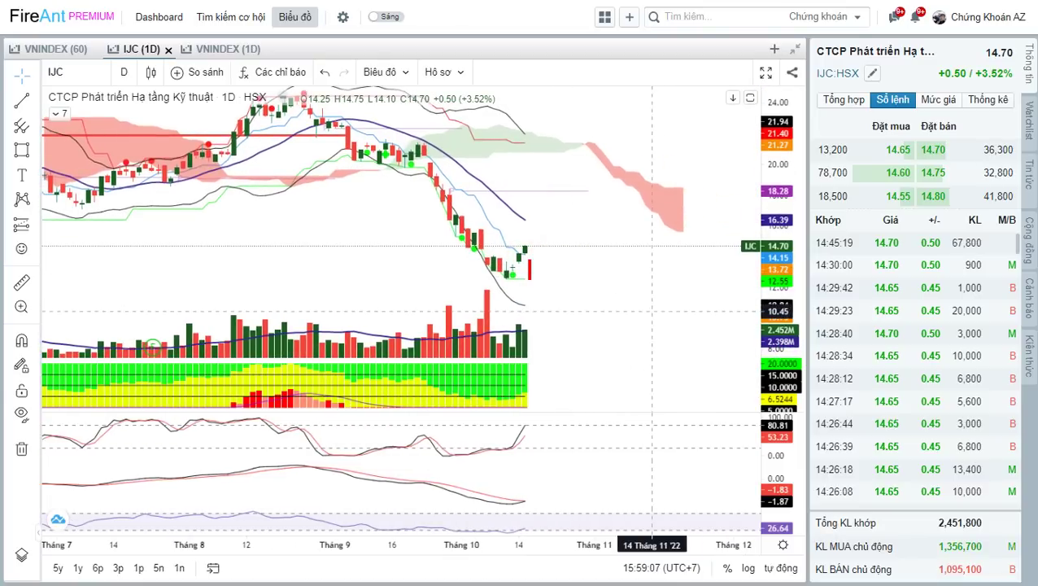
{"action": "type", "text": "25-30%"}
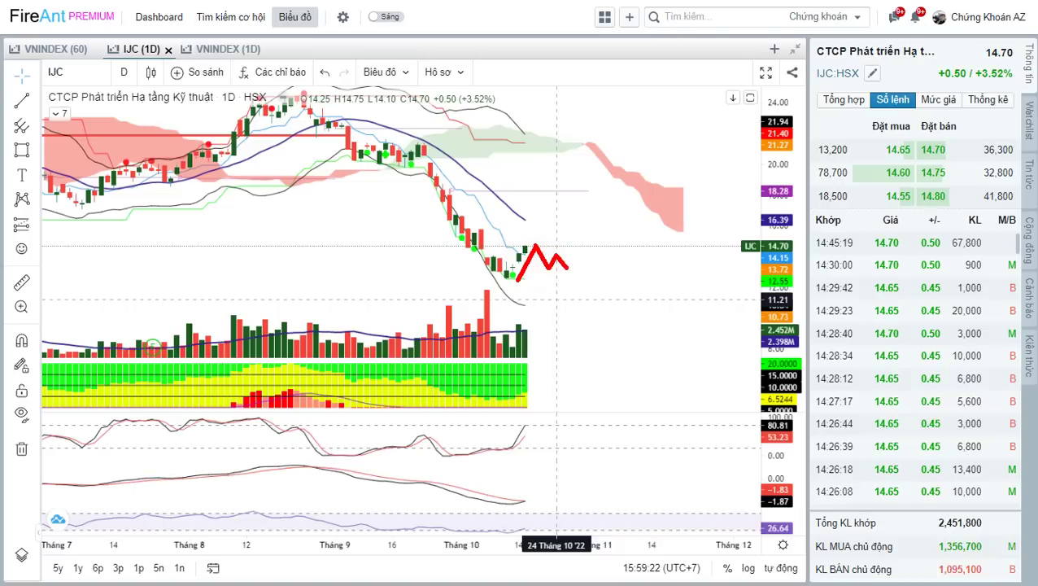
Step: Mark the resistance zone near 16 above IJC's latest candles with a red rectangle, and return to the Excel stock sheet
{"action": "mouse_move", "coordinate": [462, 232]}
{"action": "left_mouse_down"}
{"action": "mouse_move", "coordinate": [569, 236]}
{"action": "mouse_move", "coordinate": [607, 232]}
{"action": "mouse_move", "coordinate": [608, 222]}
{"action": "left_mouse_up"}
{"action": "left_click", "coordinate": [588, 280]}
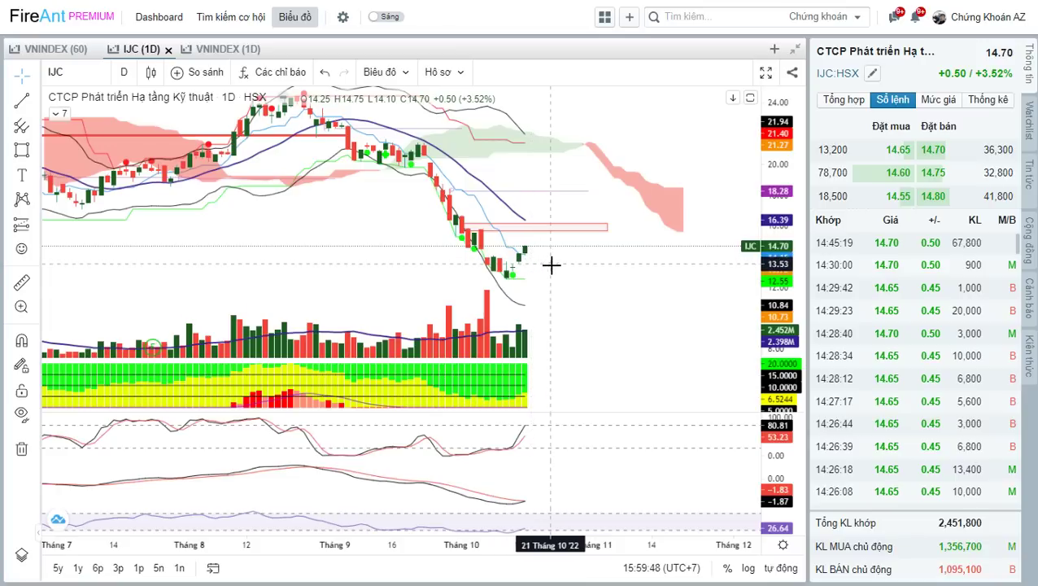
{"action": "scroll", "coordinate": [551, 264], "scroll_direction": "down", "scroll_amount": 2}
{"action": "mouse_move", "coordinate": [558, 275]}
{"action": "left_mouse_down"}
{"action": "mouse_move", "coordinate": [590, 282]}
{"action": "mouse_move", "coordinate": [563, 262]}
{"action": "mouse_move", "coordinate": [600, 273]}
{"action": "mouse_move", "coordinate": [555, 272]}
{"action": "left_mouse_up"}
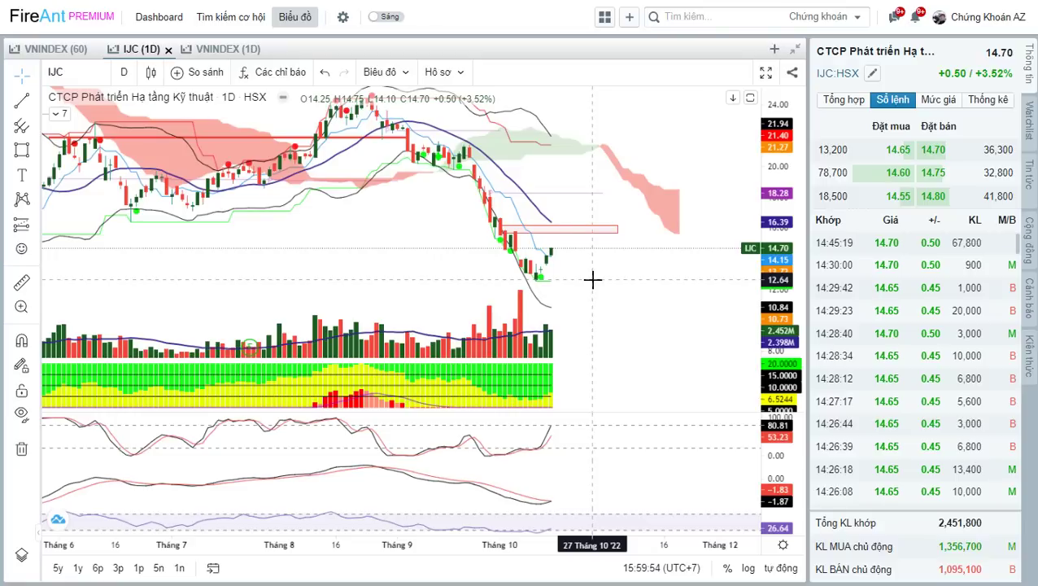
{"action": "left_click", "coordinate": [568, 228]}
{"action": "left_click", "coordinate": [581, 229]}
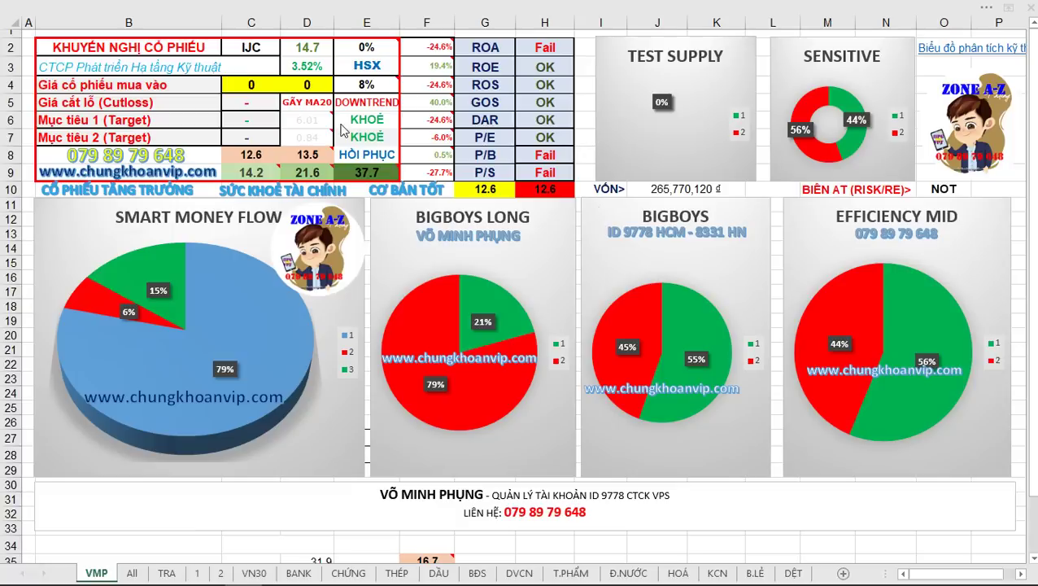
Step: Set the ticker in cell C2 to DIG and review its financial ratings and pie charts
{"action": "key", "text": "alt+Tab"}
{"action": "left_click", "coordinate": [247, 41]}
{"action": "type", "text": "DIG"}
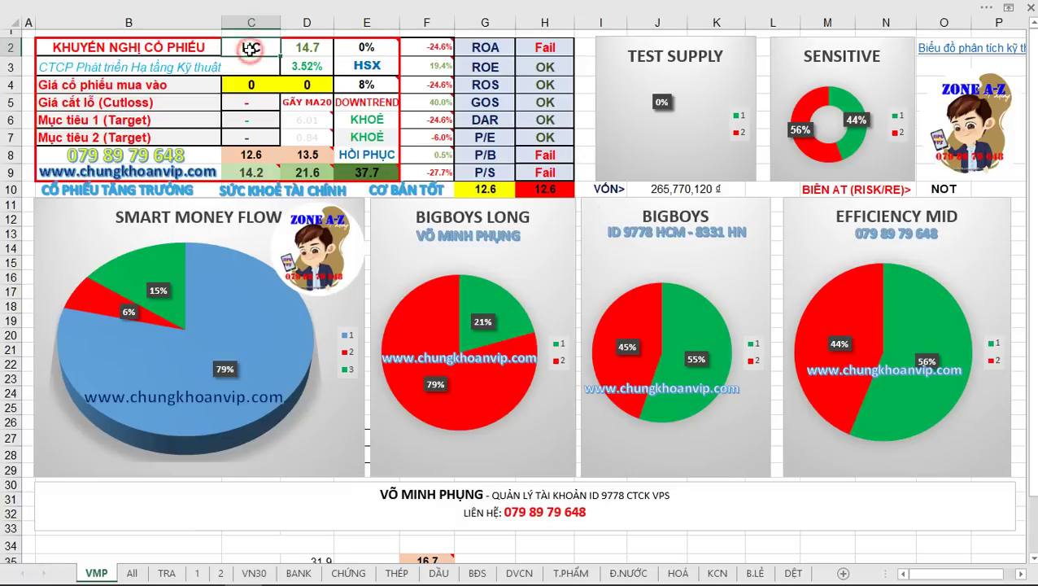
{"action": "key", "text": "Return"}
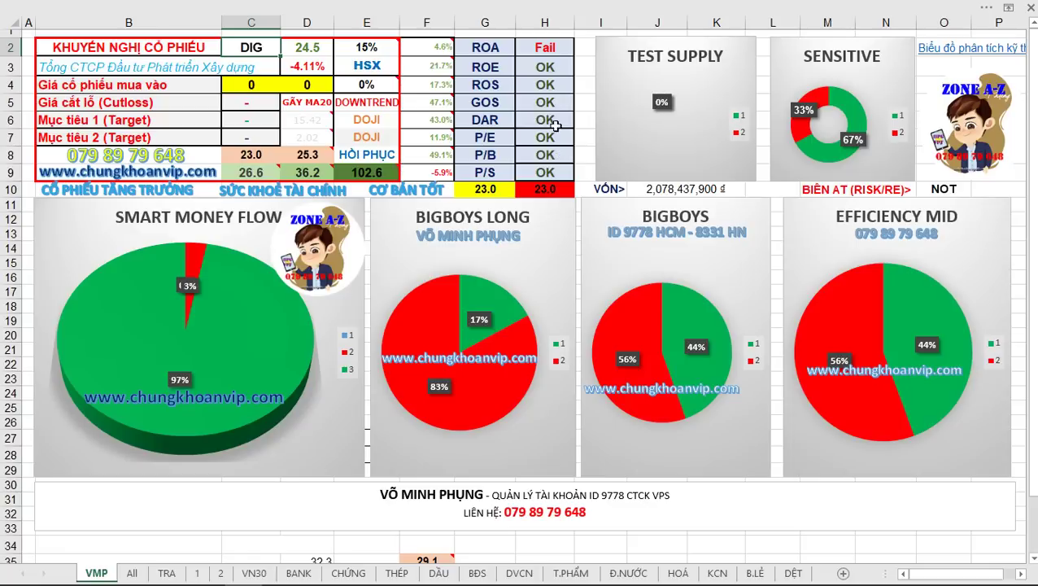
{"action": "mouse_move", "coordinate": [367, 46]}
{"action": "mouse_move", "coordinate": [428, 50]}
Step: Switch to FireAnt and load the DIG daily chart, with the price scale stretched around the recent decline
{"action": "key", "text": "alt+Tab"}
{"action": "type", "text": "D"}
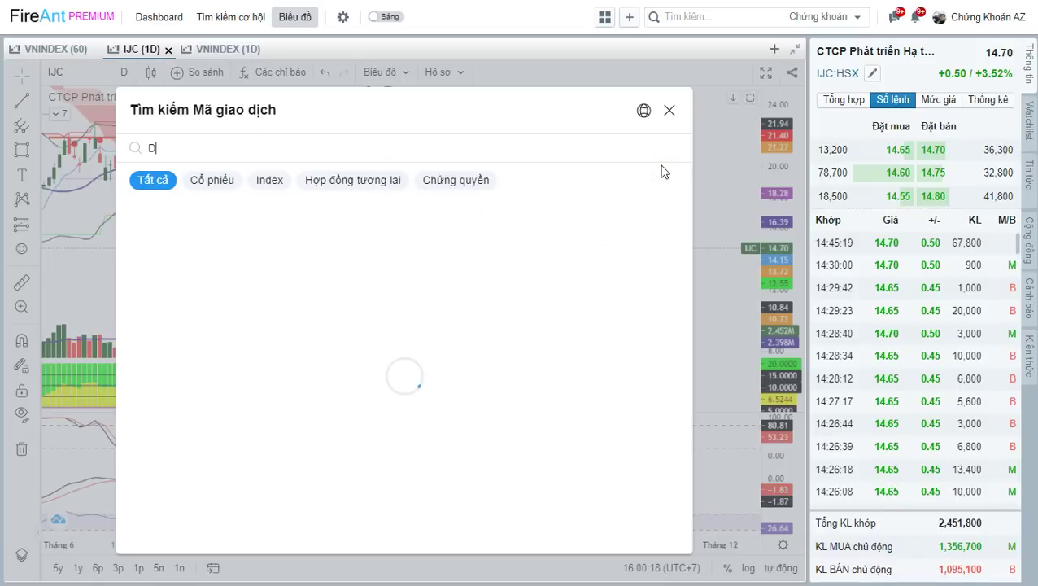
{"action": "type", "text": "IG"}
{"action": "key", "text": "Return"}
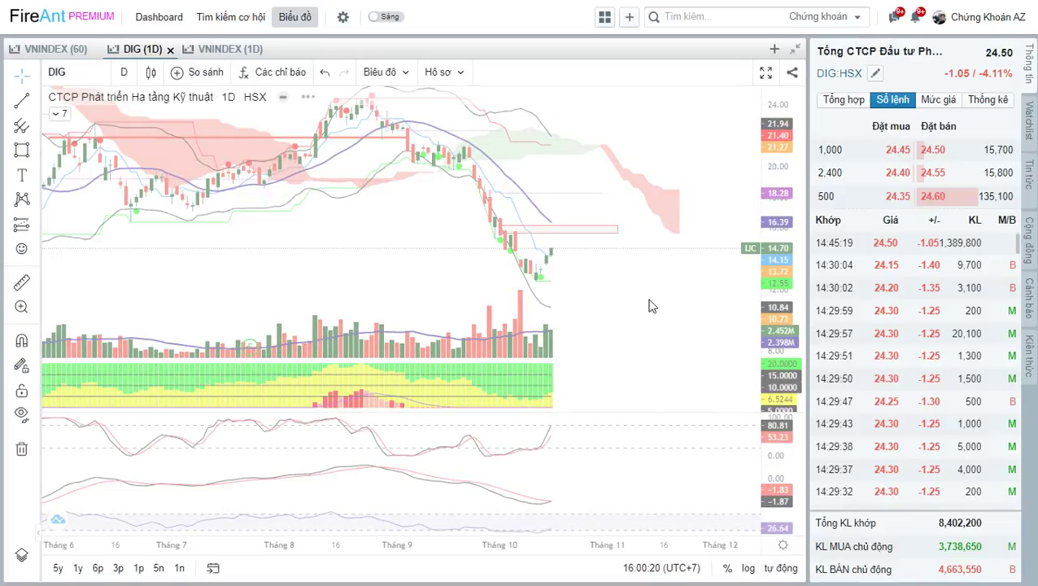
{"action": "scroll", "coordinate": [665, 188], "scroll_direction": "up", "scroll_amount": 3}
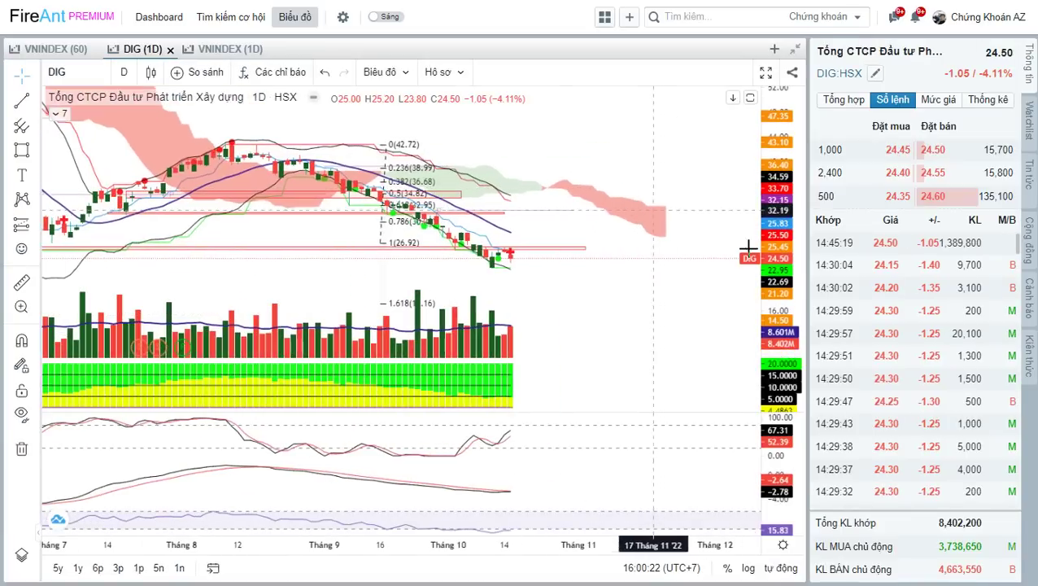
{"action": "left_click_drag", "start_coordinate": [792, 287], "coordinate": [788, 231]}
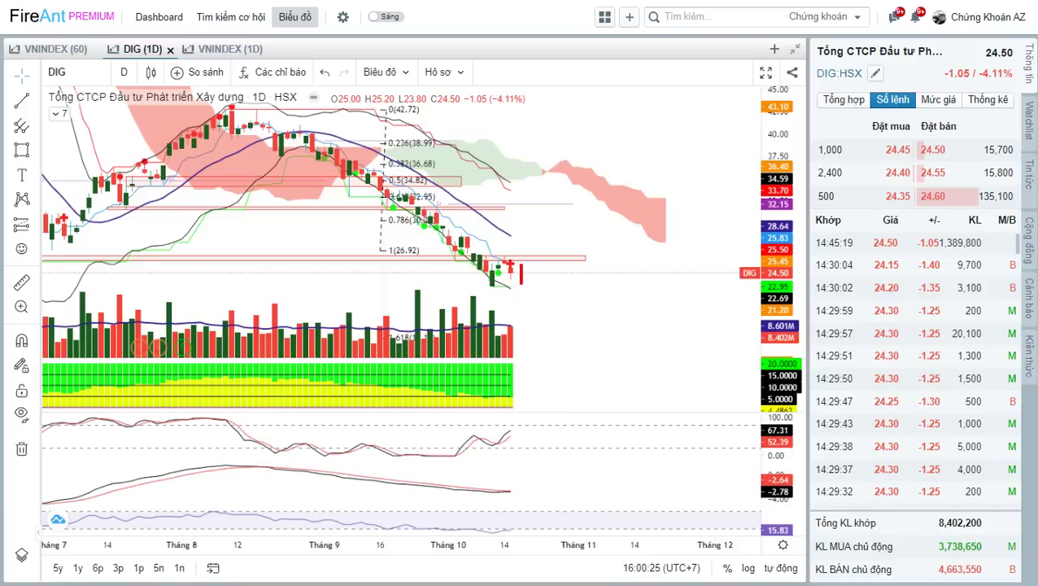
Step: Note "20%" in red beside DIG's latest candles, clear it and note "20-30%"
{"action": "type", "text": "T"}
{"action": "key", "text": "BackSpace"}
{"action": "type", "text": "20%"}
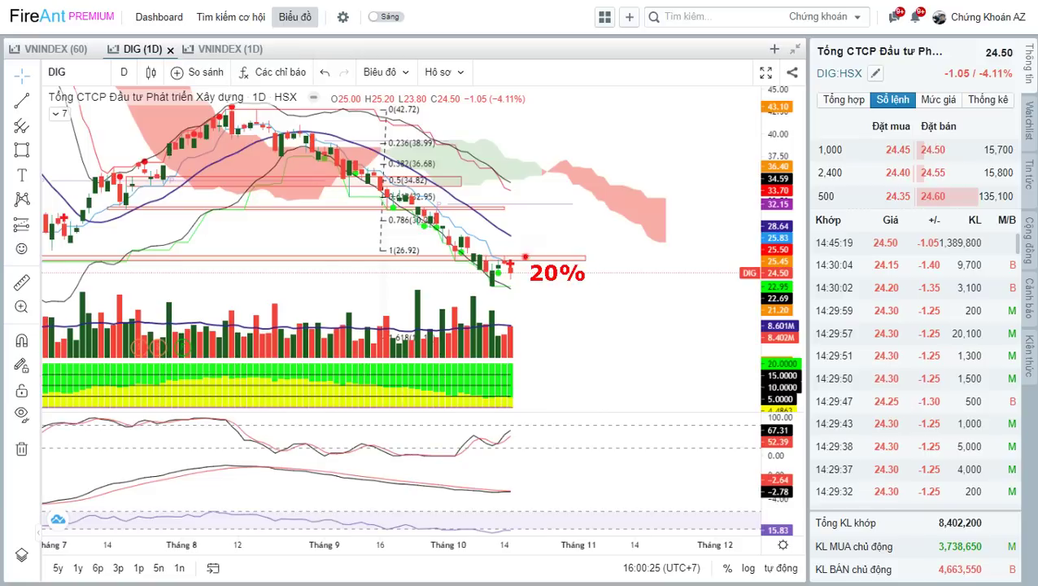
{"action": "key", "text": "Escape"}
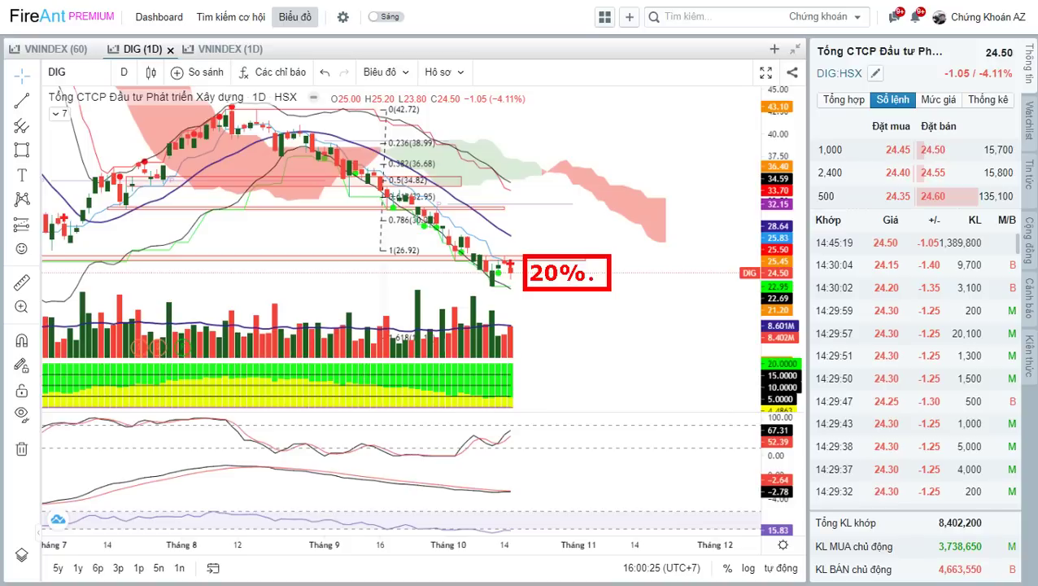
{"action": "type", "text": "20-30%"}
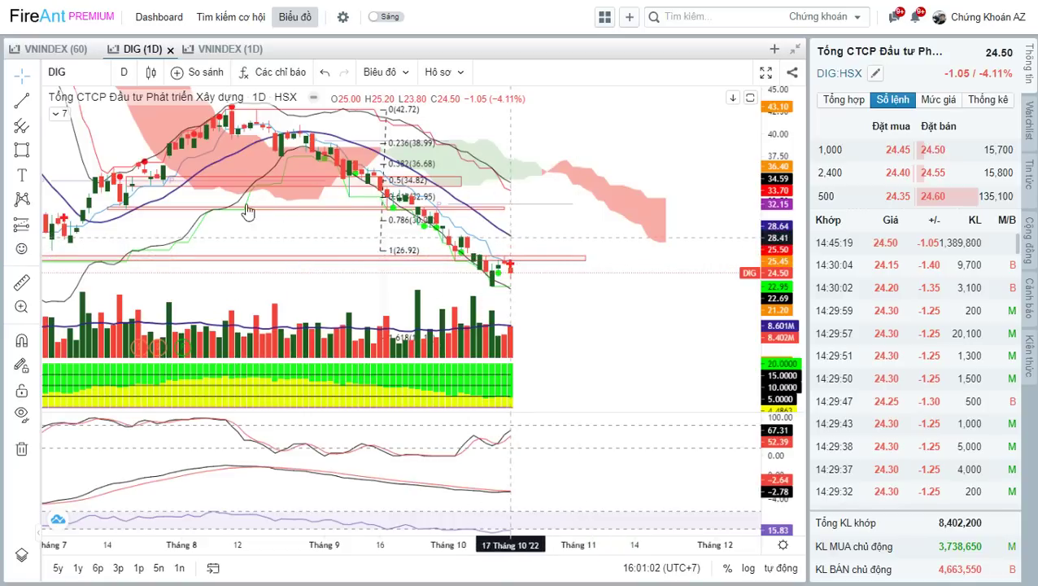
Step: Mark DIG's resistance zone near 28.7 with a rectangle running from 29 September past the latest candles
{"action": "left_click", "coordinate": [436, 234]}
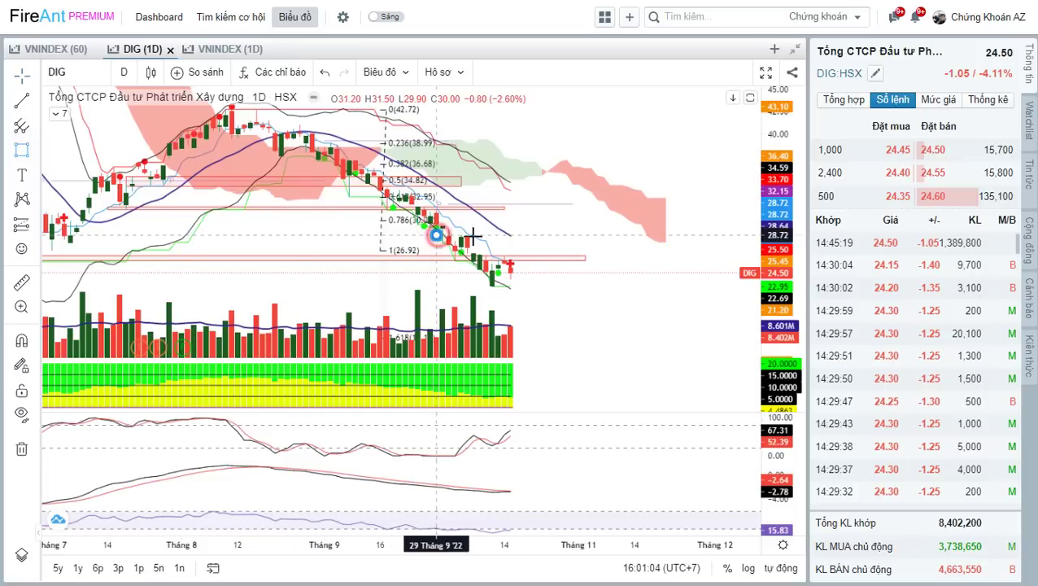
{"action": "left_click", "coordinate": [573, 233]}
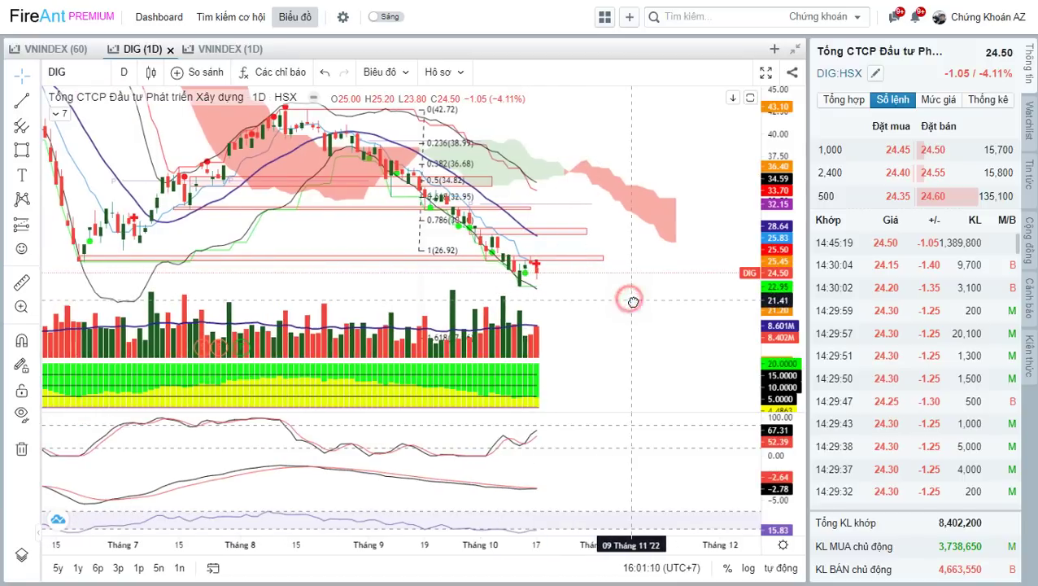
{"action": "key", "text": "alt+Tab"}
{"action": "key", "text": "alt+Tab"}
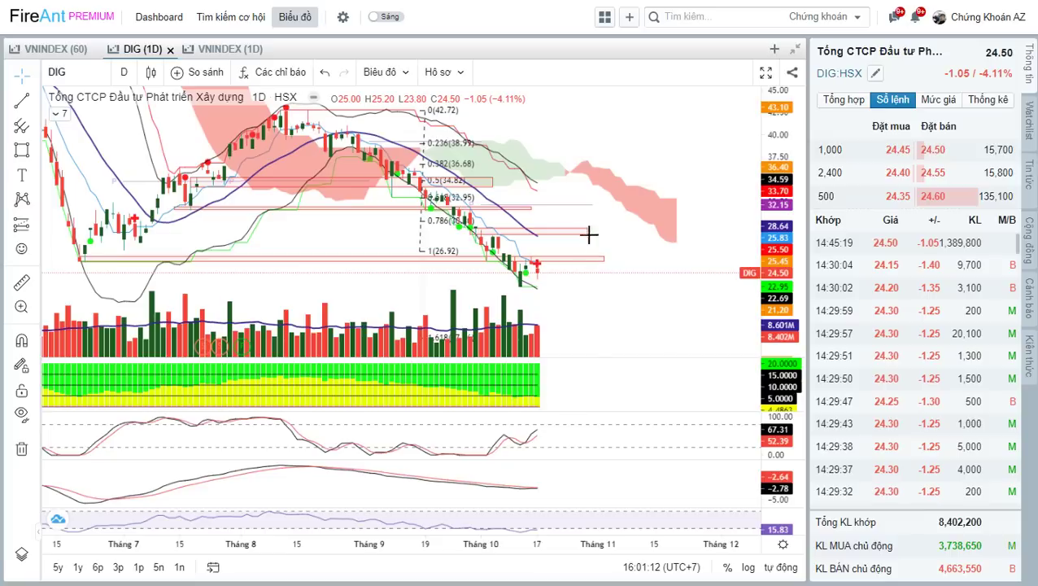
Step: Switch to the unanswered comments in YouTube Studio and heart the first three, boxing the thank-you comment in red
{"action": "key", "text": "alt+Tab"}
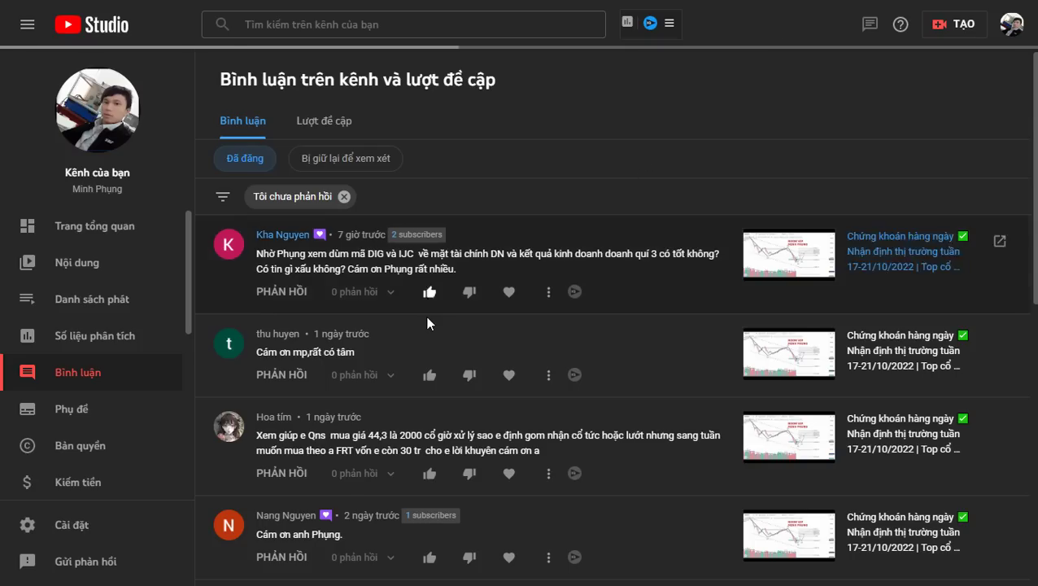
{"action": "scroll", "coordinate": [426, 301], "scroll_direction": "down", "scroll_amount": 1}
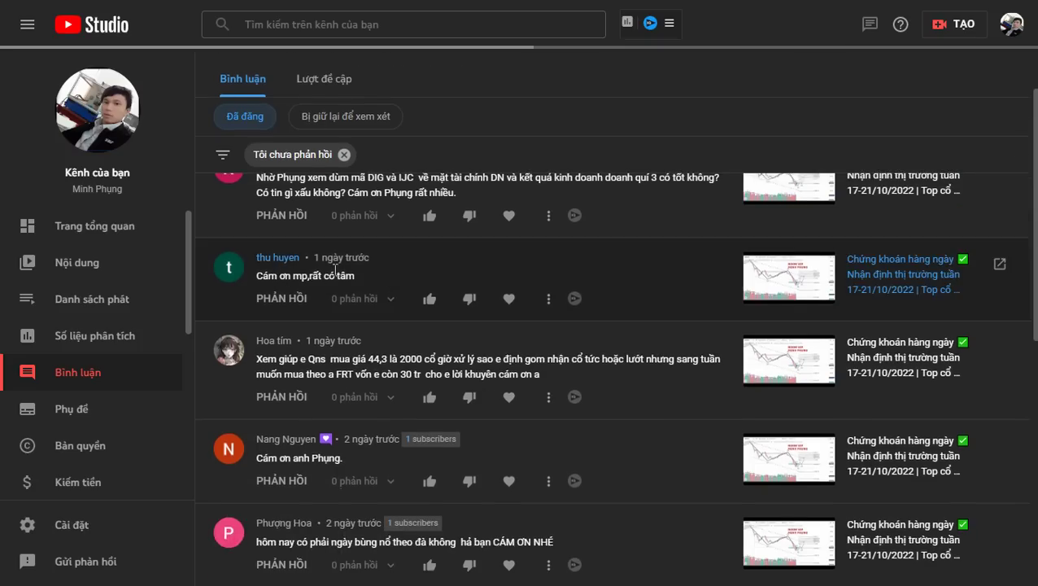
{"action": "left_click_drag", "start_coordinate": [203, 240], "coordinate": [300, 273]}
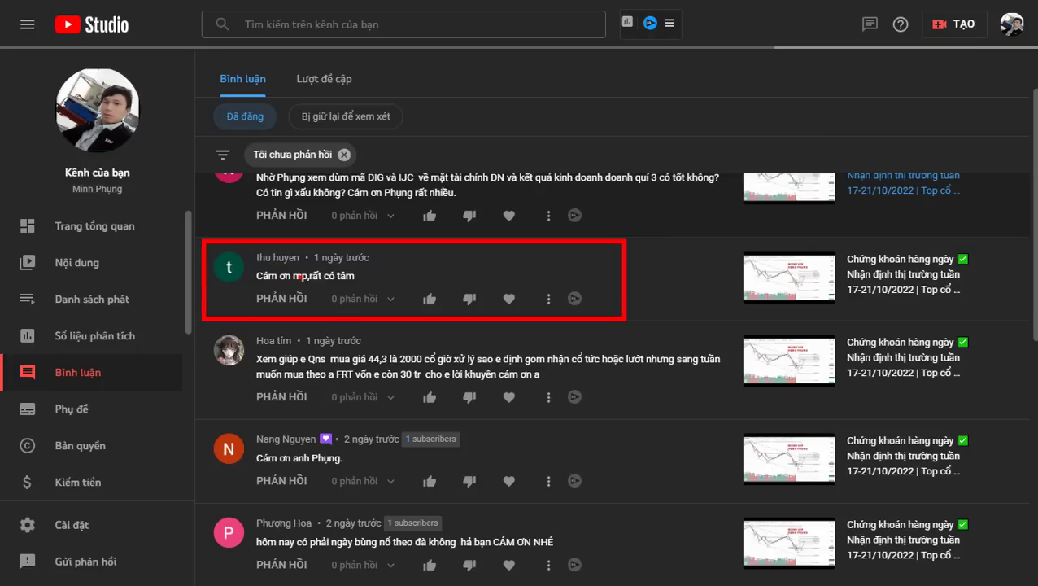
{"action": "left_click", "coordinate": [509, 215]}
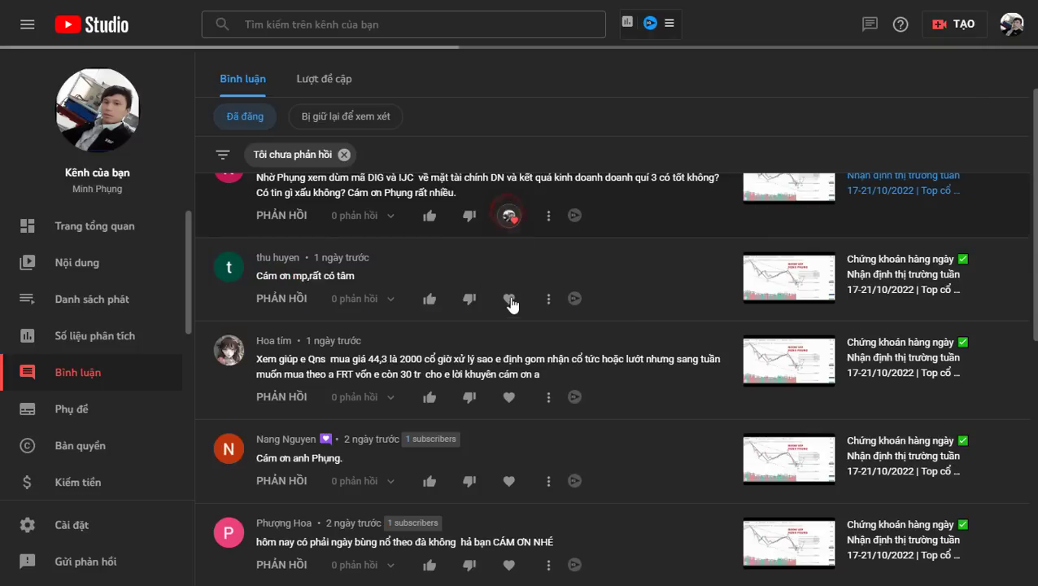
{"action": "left_click", "coordinate": [509, 298]}
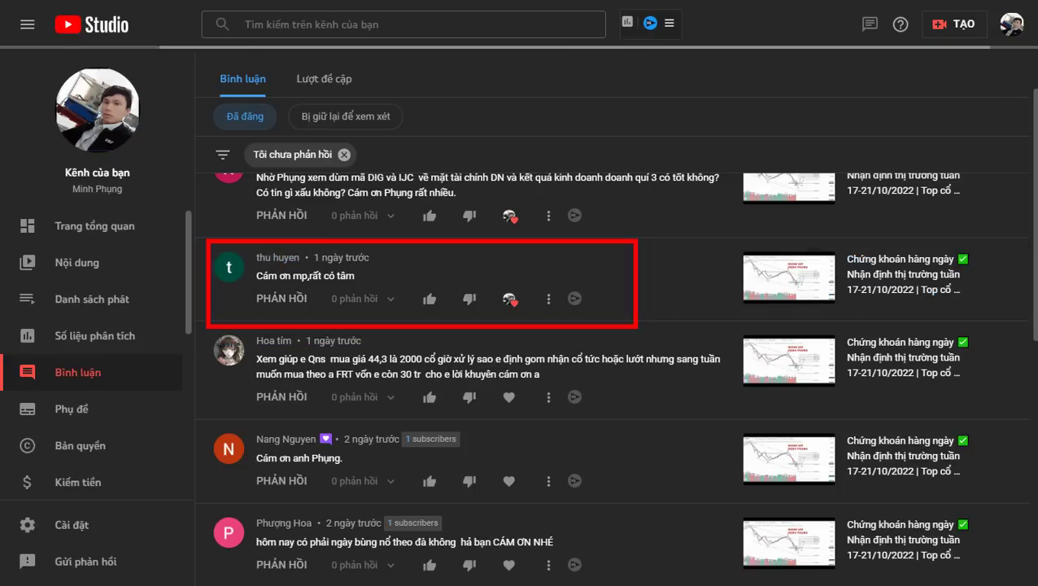
{"action": "scroll", "coordinate": [561, 294], "scroll_direction": "down", "scroll_amount": 1}
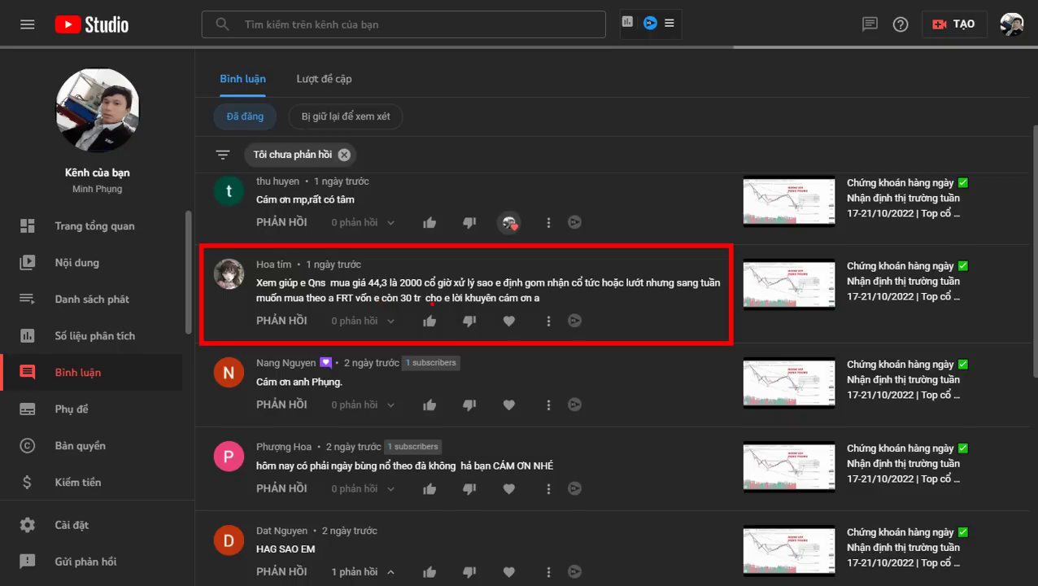
{"action": "left_click", "coordinate": [509, 320]}
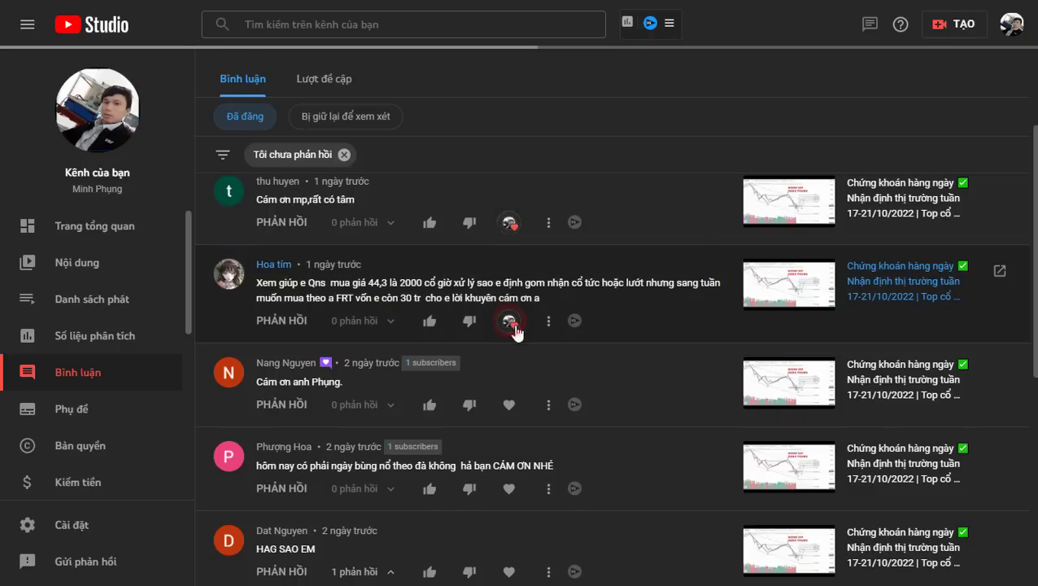
Step: Reply "QNS - FRT" to the viewer asking about those two stocks
{"action": "left_click", "coordinate": [285, 320]}
{"action": "type", "text": "QN"}
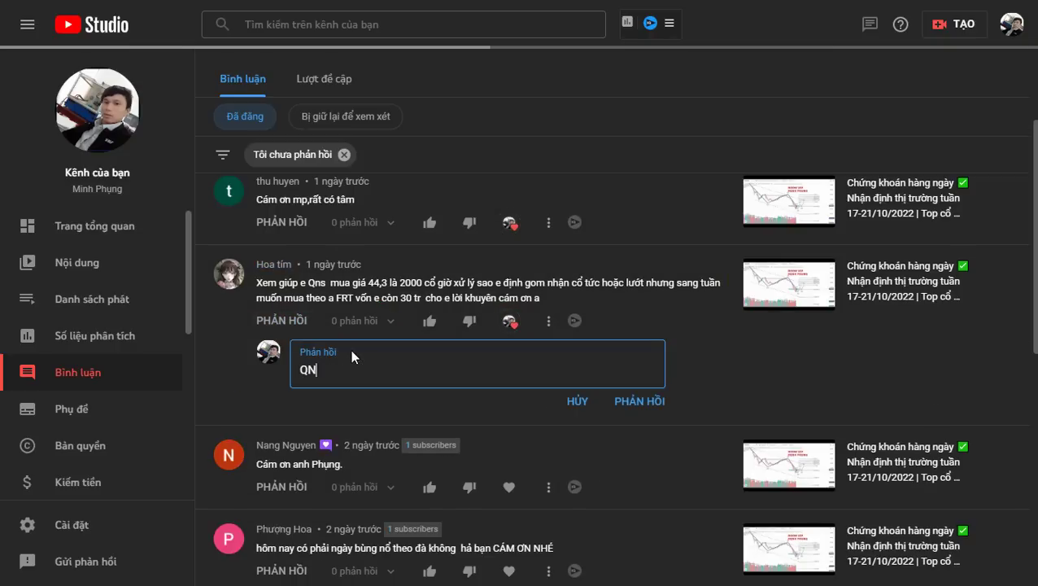
{"action": "type", "text": "S - FRT"}
{"action": "key", "text": "ctrl+Return"}
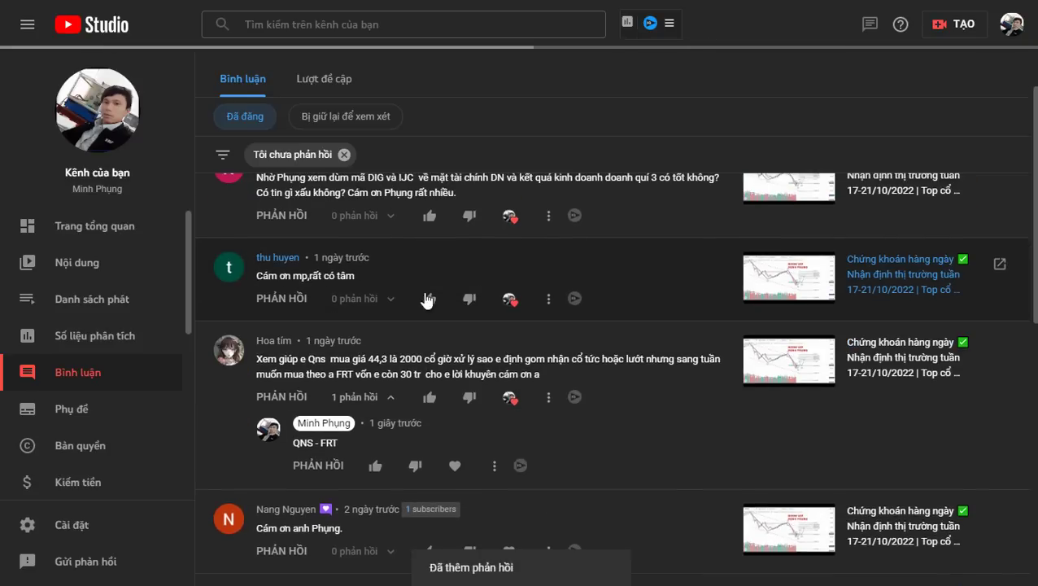
Step: Reply to the thank-you comment with "Cảm ơn" and the viewer's first name
{"action": "left_click", "coordinate": [281, 298]}
{"action": "type", "text": "Gđ"}
{"action": "key", "text": "BackSpace"}
{"action": "key", "text": "BackSpace"}
{"action": "type", "text": "Cảm ơn "}
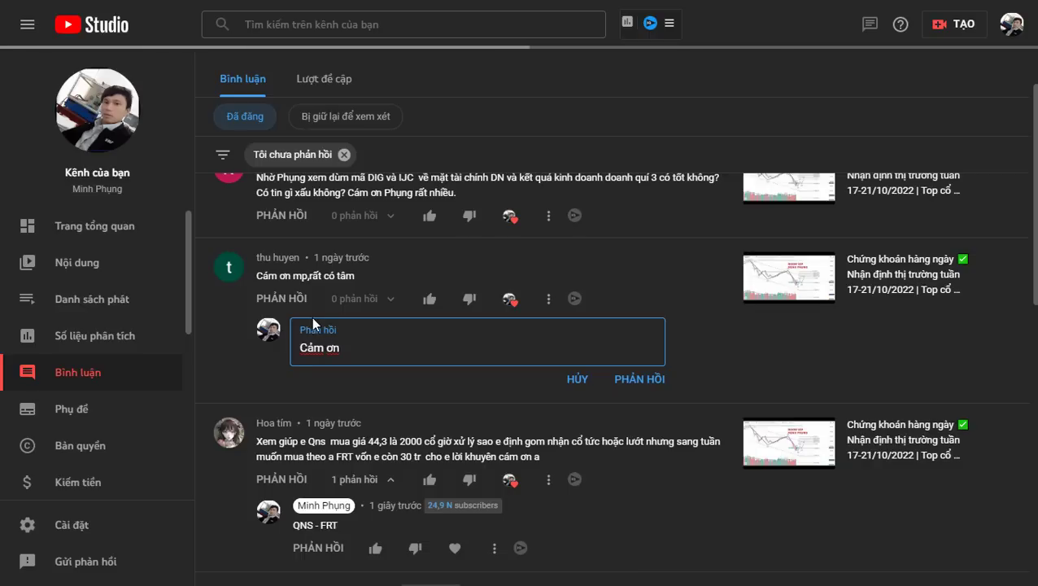
{"action": "type", "text": "Huyền"}
{"action": "left_click", "coordinate": [631, 377]}
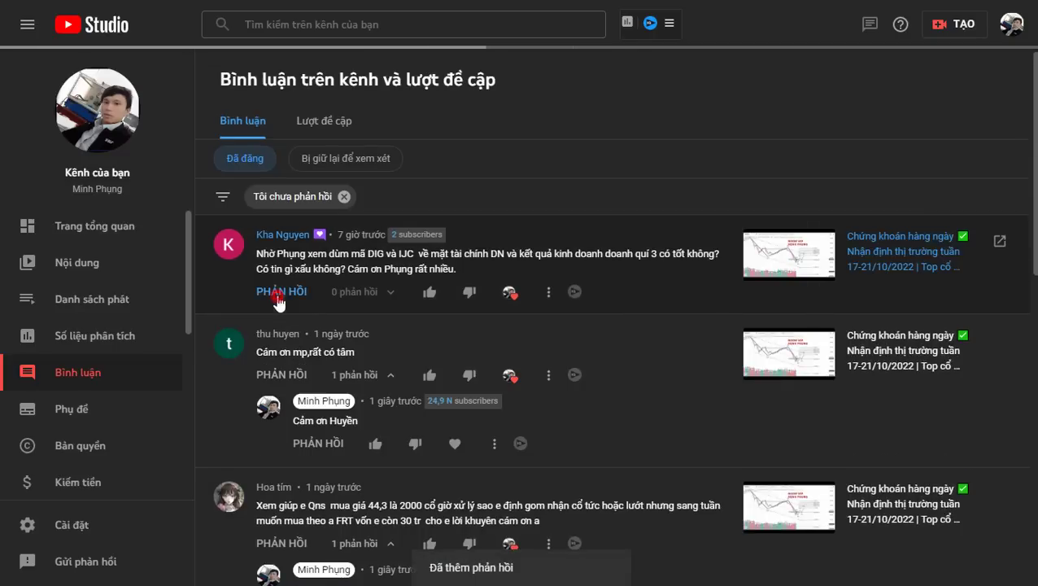
Step: Reply "DIG - IJC" to the viewer asking about the two companies' third-quarter results
{"action": "left_click", "coordinate": [277, 299]}
{"action": "type", "text": "DIG - IJC"}
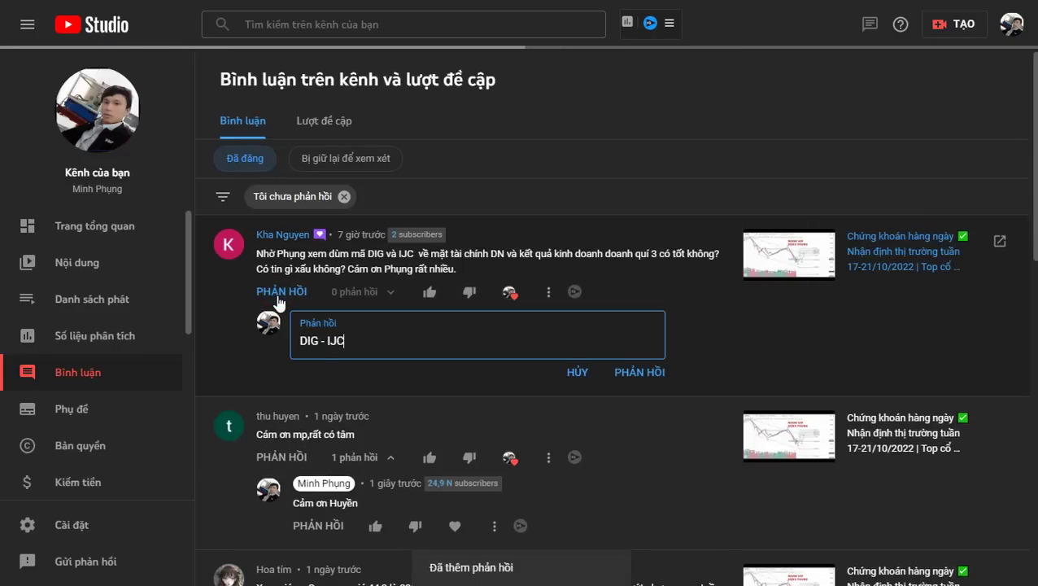
{"action": "key", "text": "ctrl+Return"}
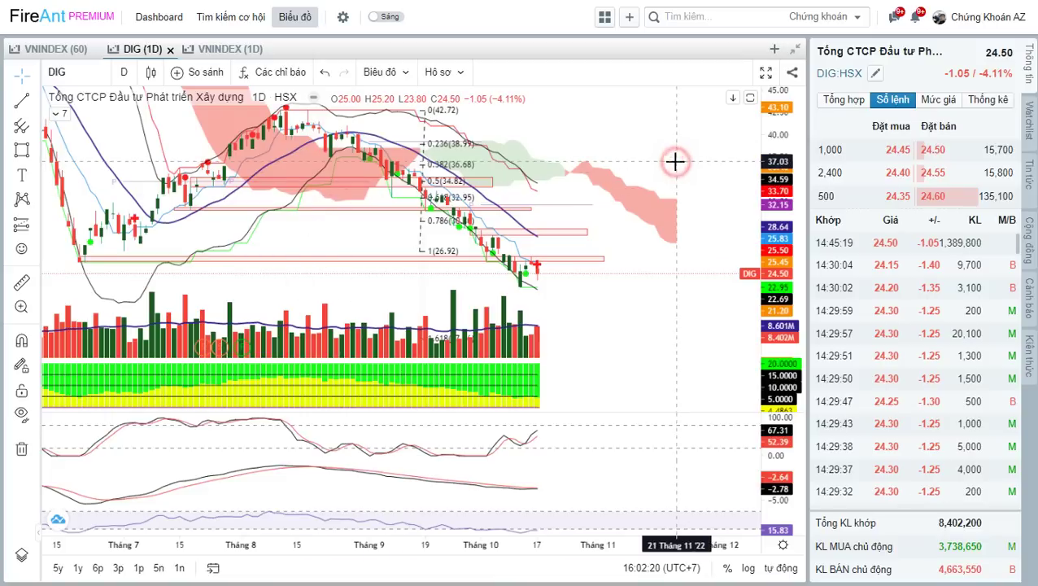
Step: Load the QNS daily chart in FireAnt, recheck the viewer's comment, and measure the drop from about 44.4 to the latest price
{"action": "type", "text": "QNS"}
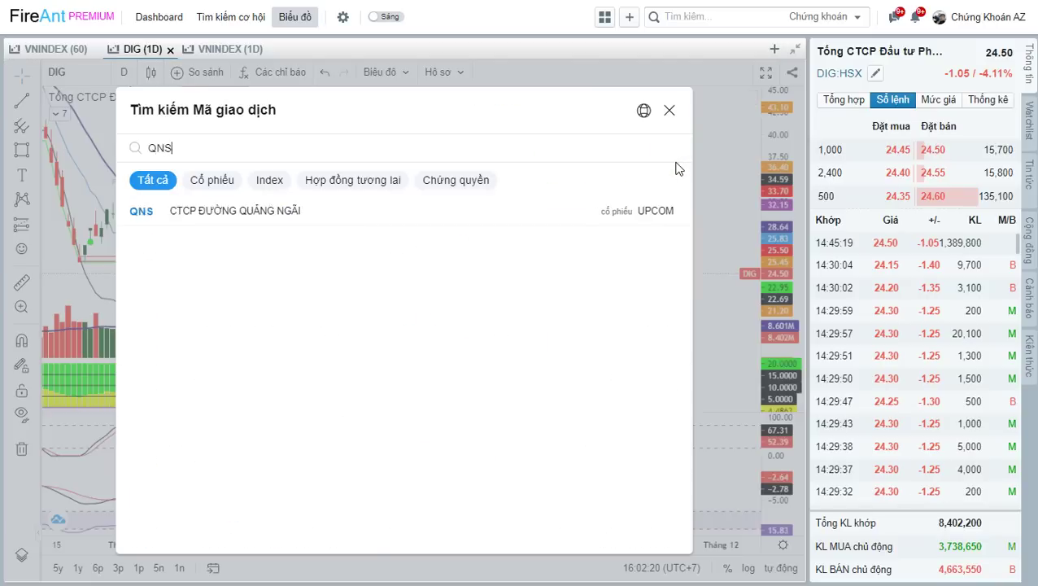
{"action": "key", "text": "Return"}
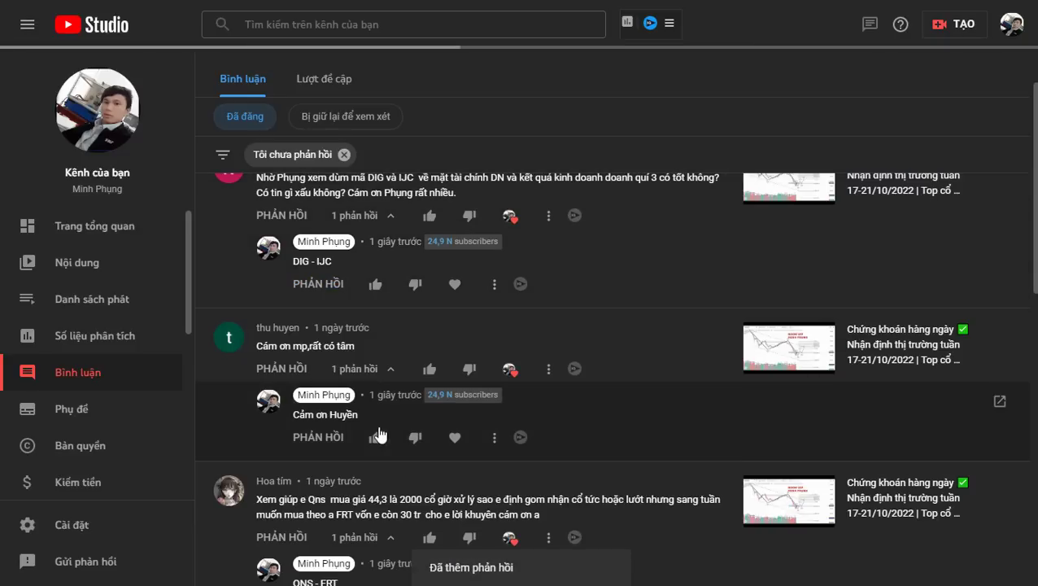
{"action": "scroll", "coordinate": [374, 427], "scroll_direction": "down", "scroll_amount": 2}
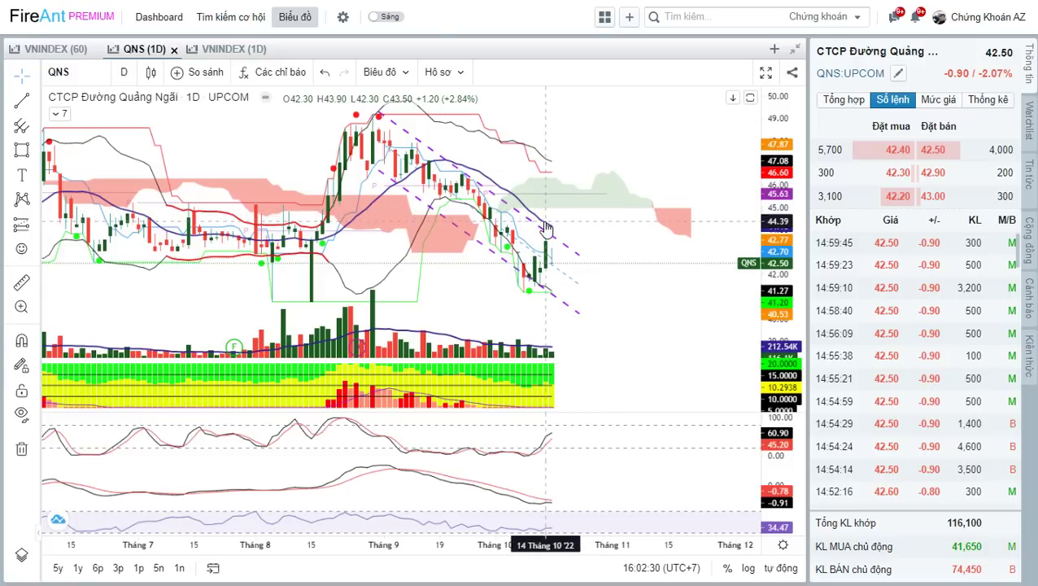
{"action": "left_click", "coordinate": [541, 221], "text": "shift"}
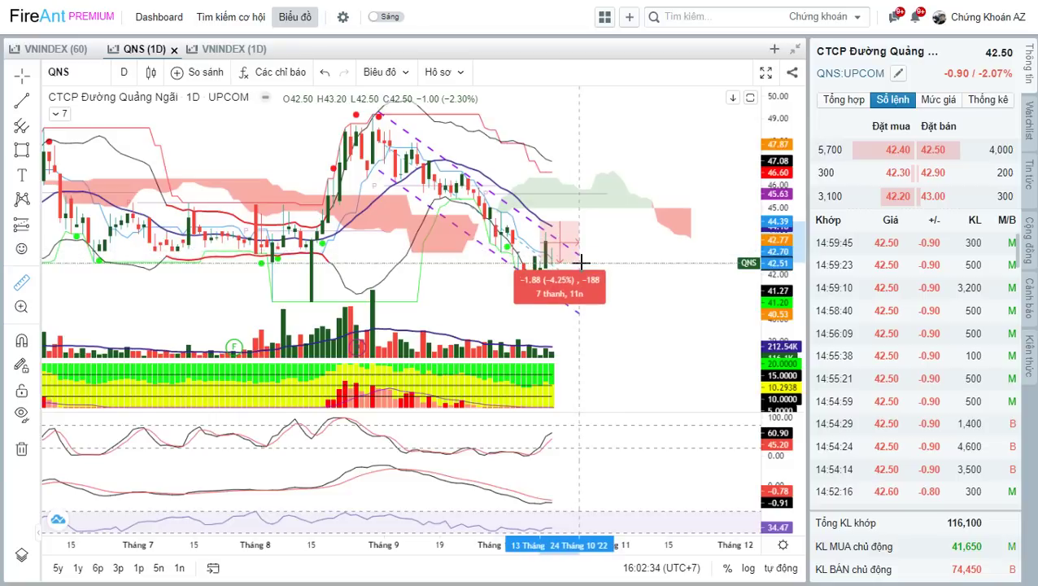
{"action": "left_click_drag", "start_coordinate": [622, 244], "coordinate": [596, 242]}
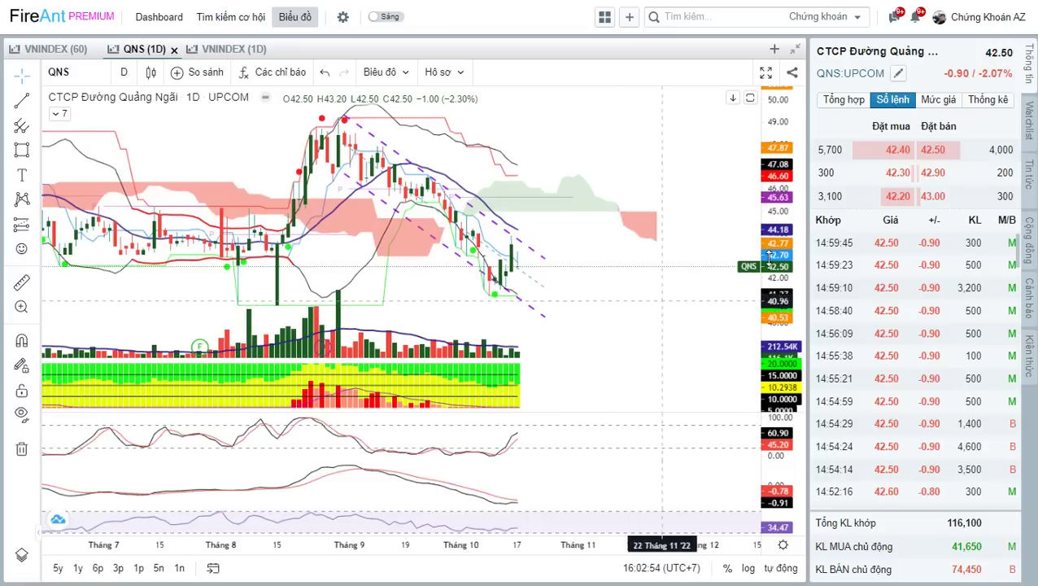
Step: Sketch a red resistance line near 44 above QNS's latest candles with a rising stroke toward it, and clear the sketch
{"action": "scroll", "coordinate": [518, 237], "scroll_direction": "up", "scroll_amount": 3}
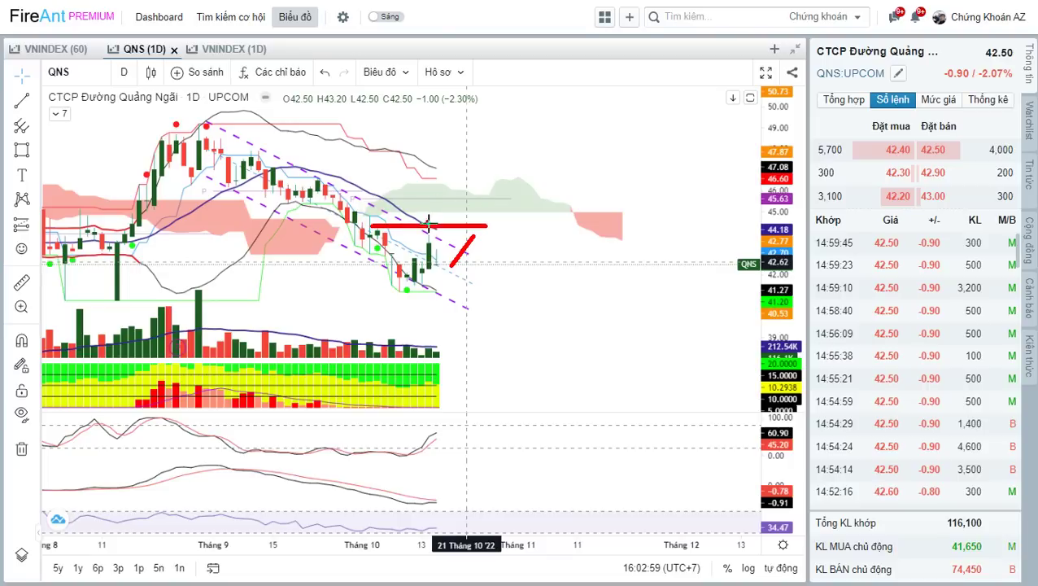
{"action": "key", "text": "Escape"}
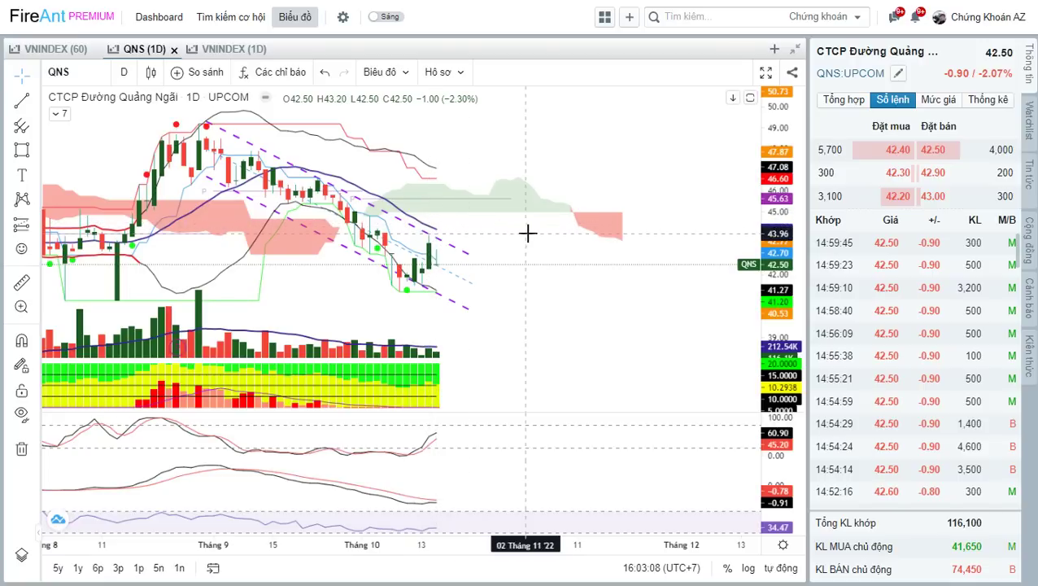
{"action": "left_click_drag", "start_coordinate": [482, 232], "coordinate": [563, 232]}
{"action": "left_click_drag", "start_coordinate": [381, 220], "coordinate": [384, 220]}
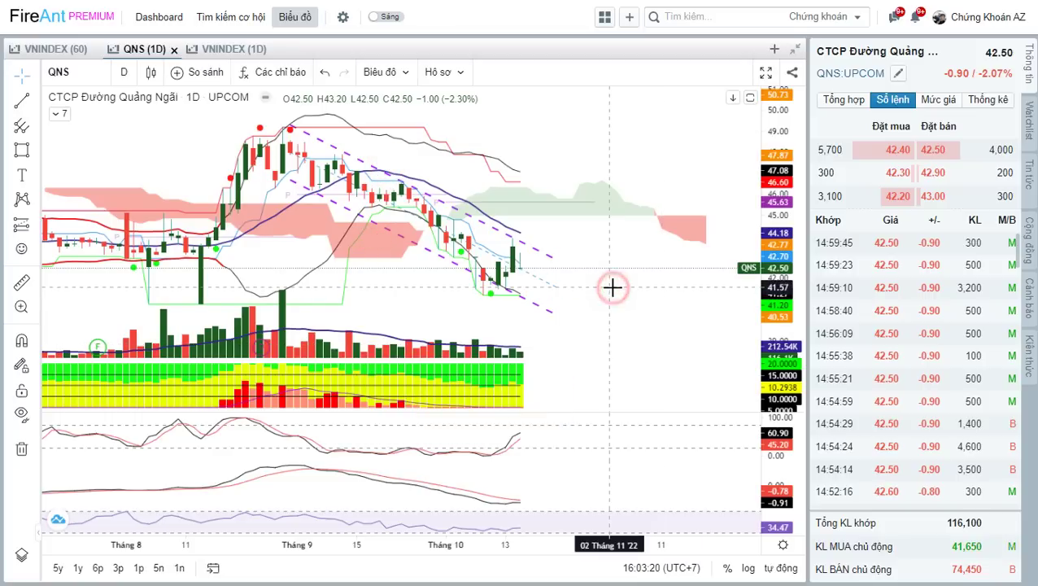
Step: Load the FRT daily chart, note "55-50%" in red beside its latest candles, and return to the QNS chart
{"action": "type", "text": "frt"}
{"action": "key", "text": "Return"}
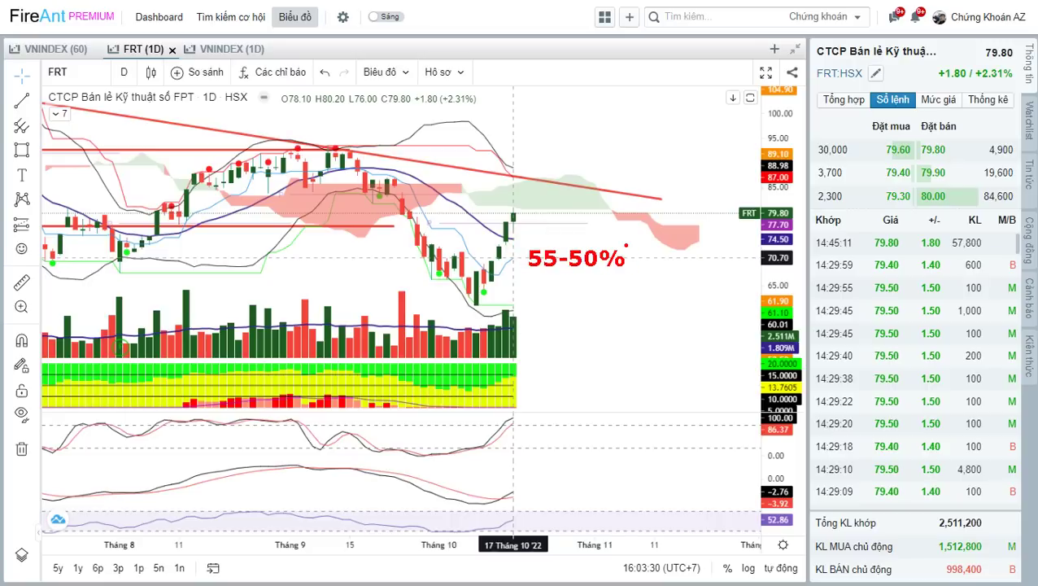
{"action": "type", "text": "QNS"}
{"action": "key", "text": "Return"}
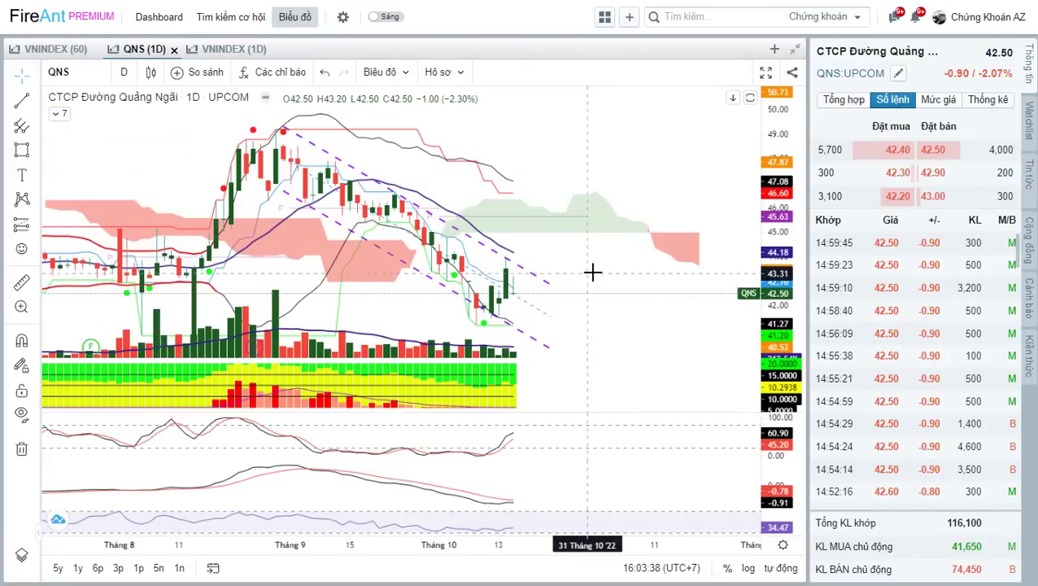
Step: Load the FRT daily chart in place of QNS
{"action": "type", "text": "frt"}
{"action": "key", "text": "Return"}
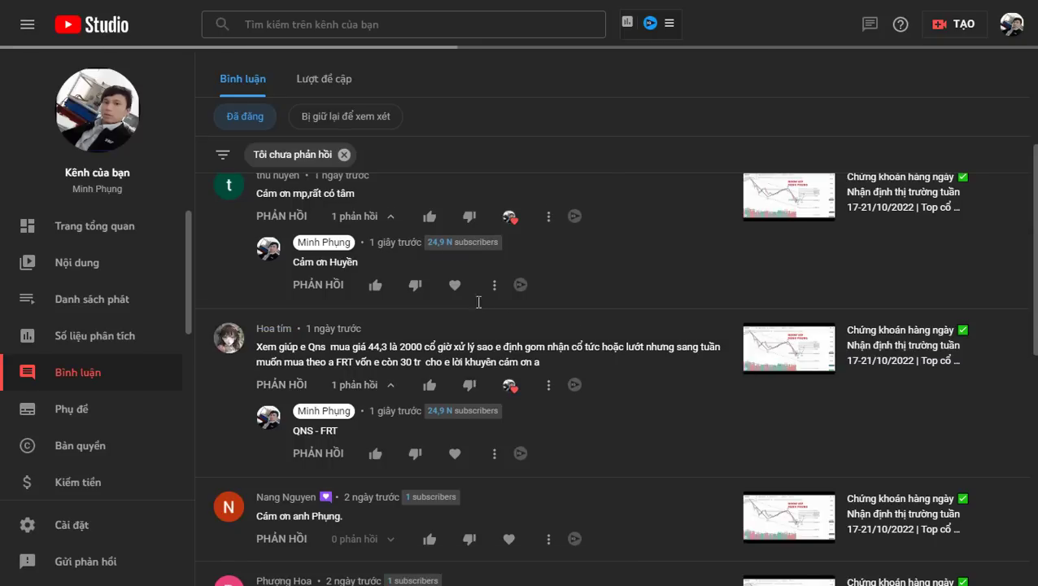
Step: In YouTube Studio, heart the viewer's thank-you comment and reply "Xin cảm ơn", and heart the comment below asking about the follow-through day
{"action": "scroll", "coordinate": [472, 325], "scroll_direction": "down", "scroll_amount": 2}
{"action": "scroll", "coordinate": [461, 319], "scroll_direction": "down", "scroll_amount": 1}
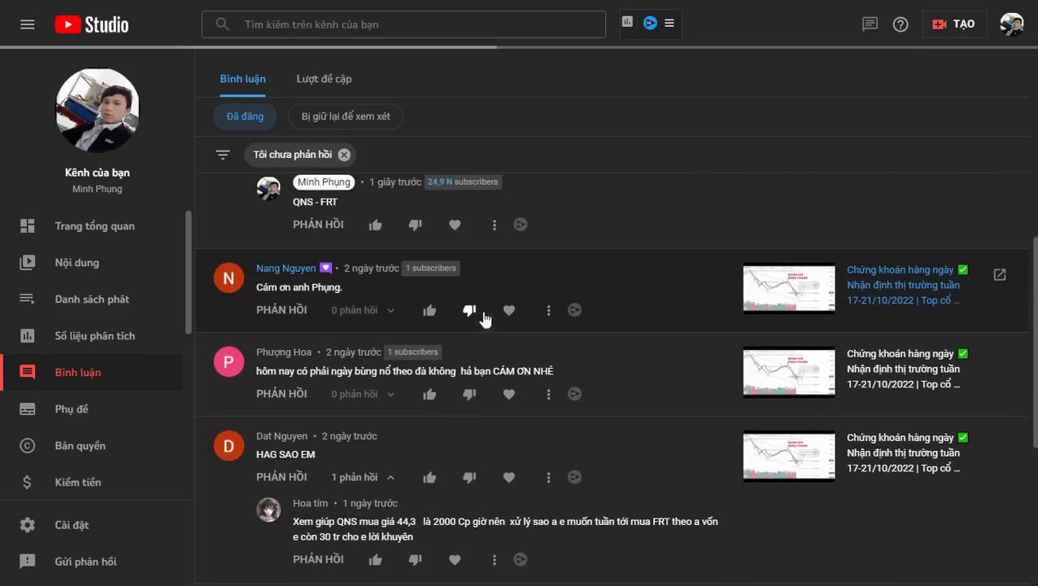
{"action": "left_click", "coordinate": [509, 310]}
{"action": "left_click", "coordinate": [282, 310]}
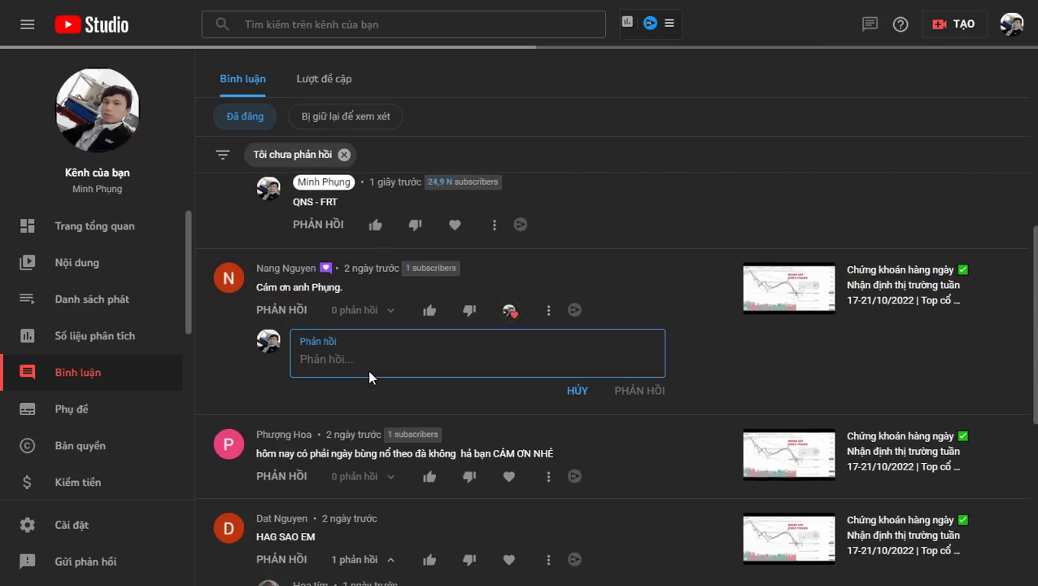
{"action": "type", "text": "Xin cảm ơn"}
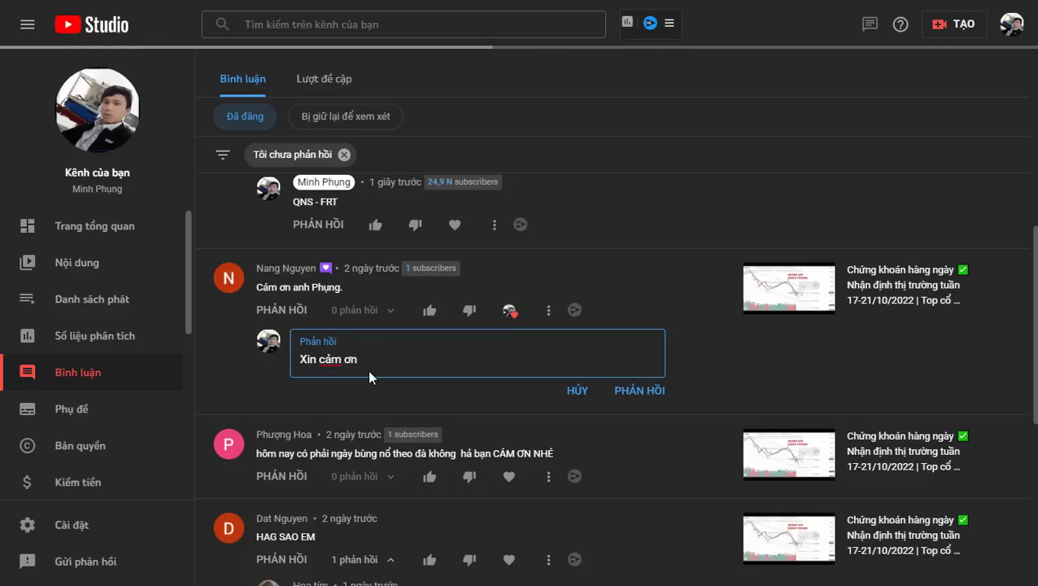
{"action": "key", "text": "ctrl+Return"}
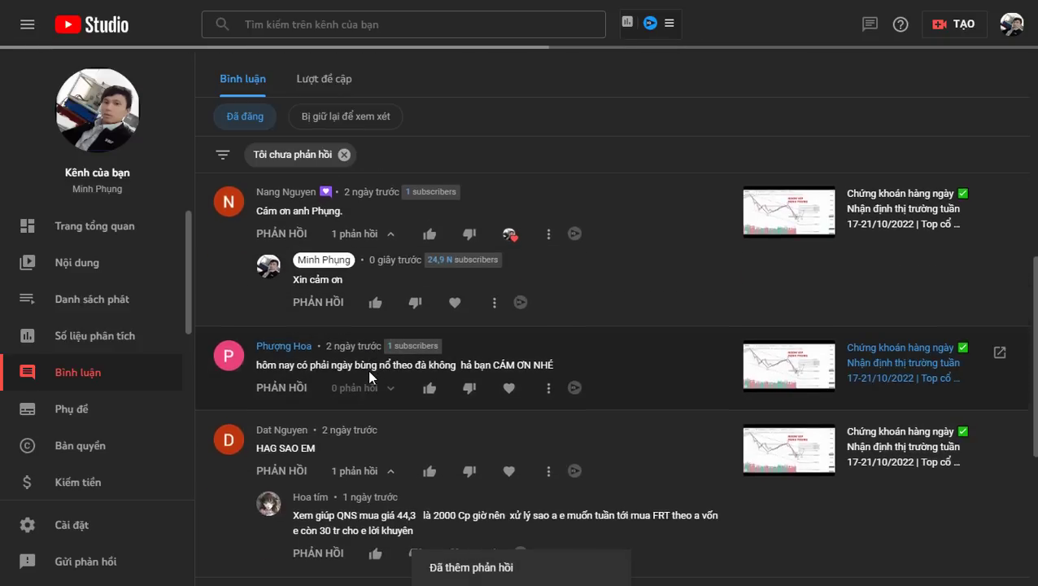
{"action": "scroll", "coordinate": [368, 369], "scroll_direction": "down", "scroll_amount": 1}
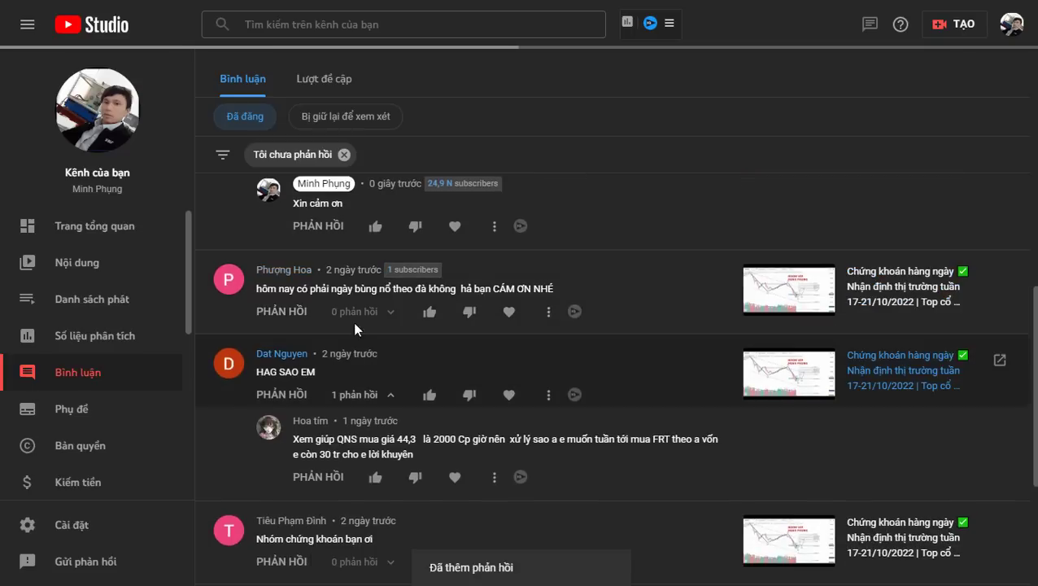
{"action": "left_click", "coordinate": [508, 311]}
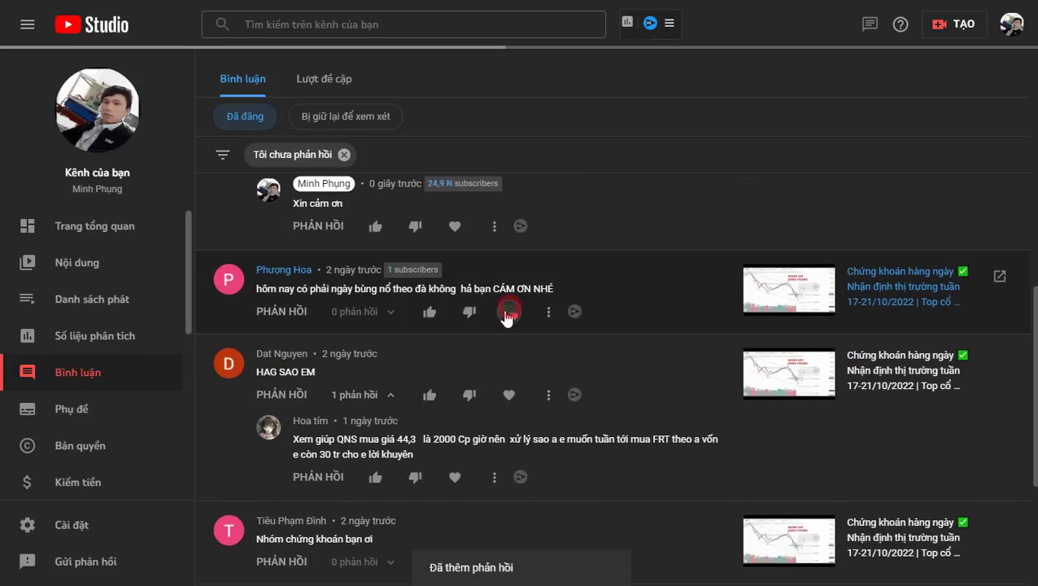
Step: Switch to FireAnt, load VNINDEX in place of FRT, and examine the index's Heikin Ashi daily and 60-minute charts
{"action": "key", "text": "ctrl+Tab"}
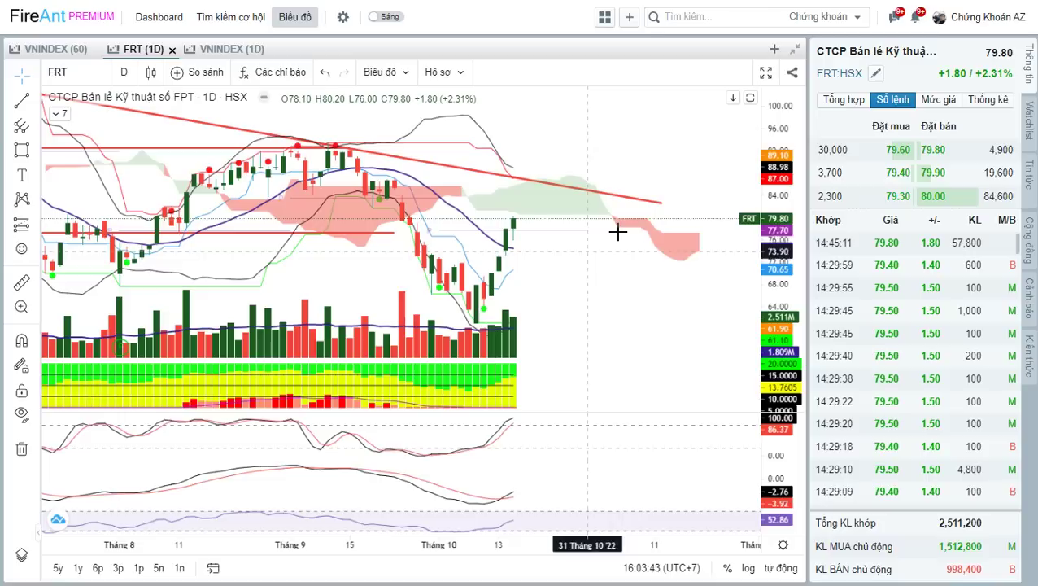
{"action": "type", "text": "V"}
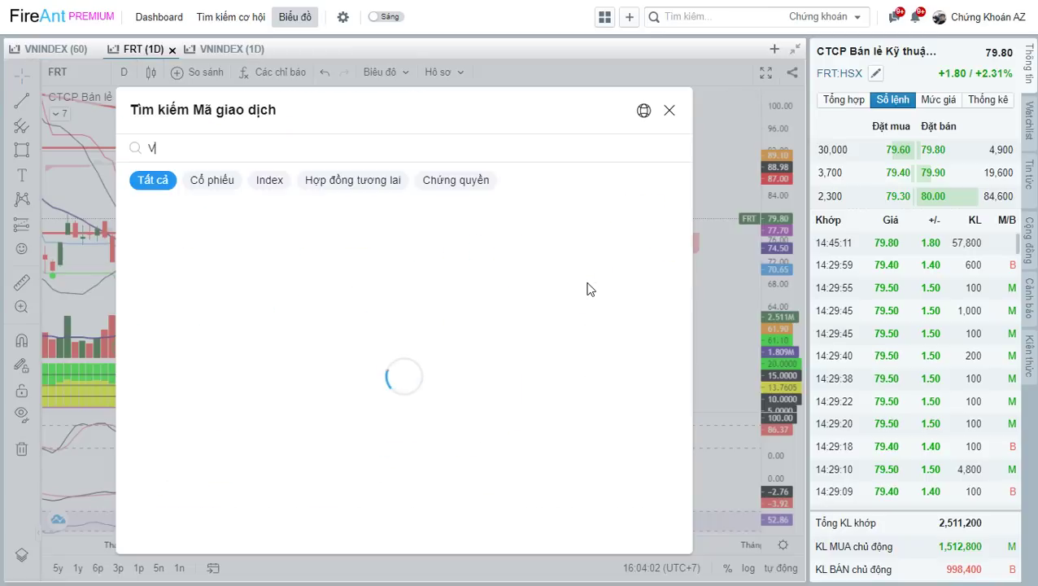
{"action": "type", "text": "NI"}
{"action": "left_click", "coordinate": [232, 233]}
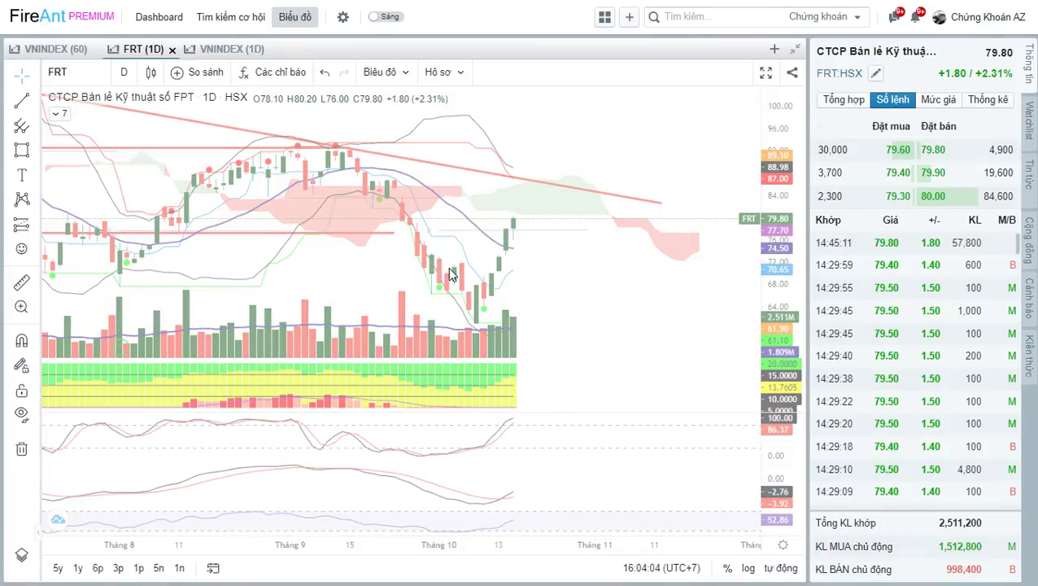
{"action": "left_click", "coordinate": [249, 50]}
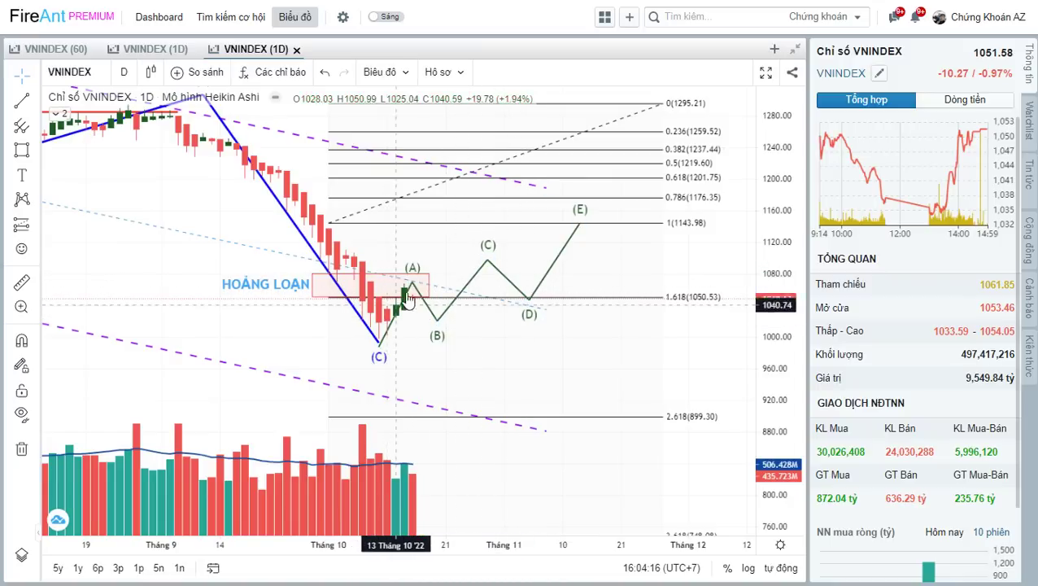
{"action": "left_click", "coordinate": [55, 52]}
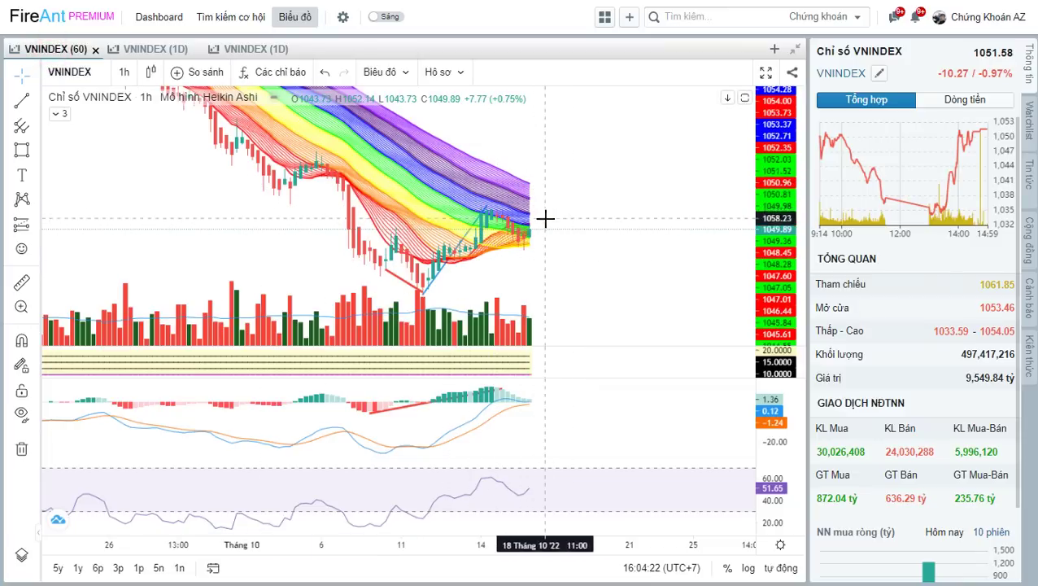
{"action": "left_click", "coordinate": [253, 52]}
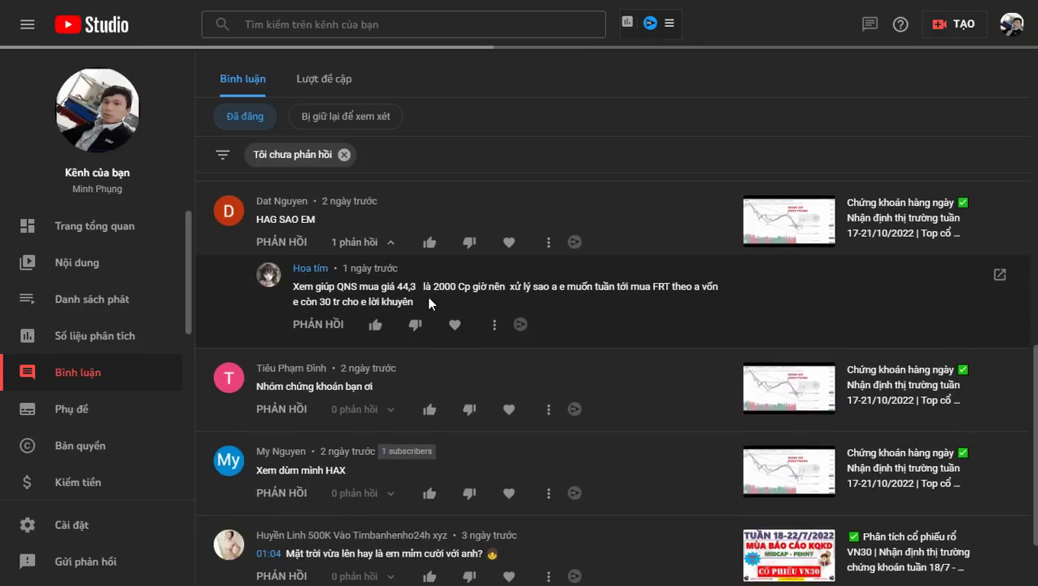
Step: In YouTube Studio, heart the "HAG SAO EM" comment and the QNS question beneath it, and reply "HAG"
{"action": "left_click", "coordinate": [455, 324]}
{"action": "left_click", "coordinate": [509, 242]}
{"action": "left_click", "coordinate": [282, 241]}
{"action": "type", "text": "HAG"}
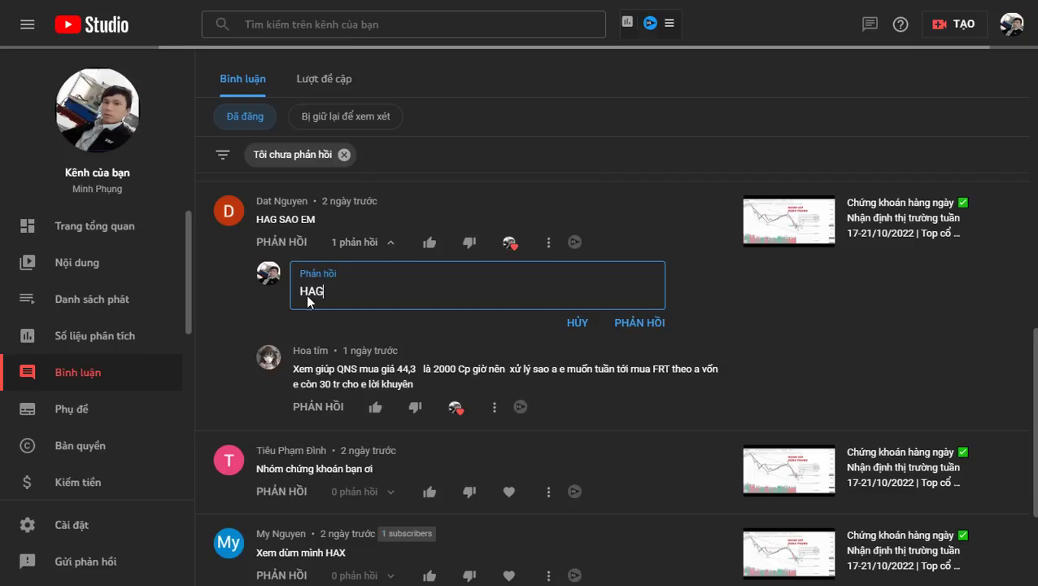
{"action": "key", "text": "ctrl+Return"}
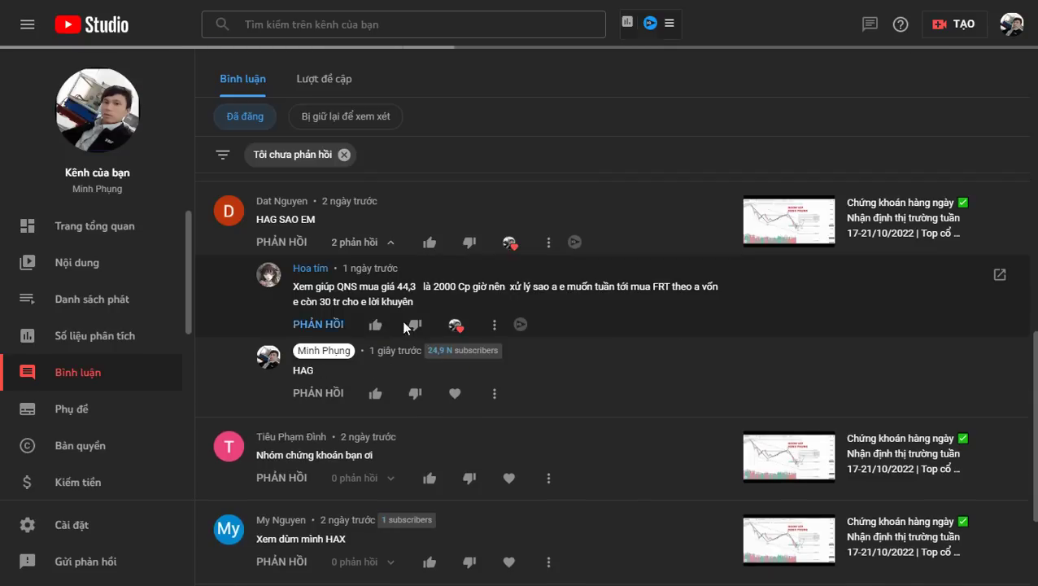
Step: Switch to FireAnt and load the HAG daily chart in place of the indicator-filled daily VNINDEX chart
{"action": "key", "text": "alt+Tab"}
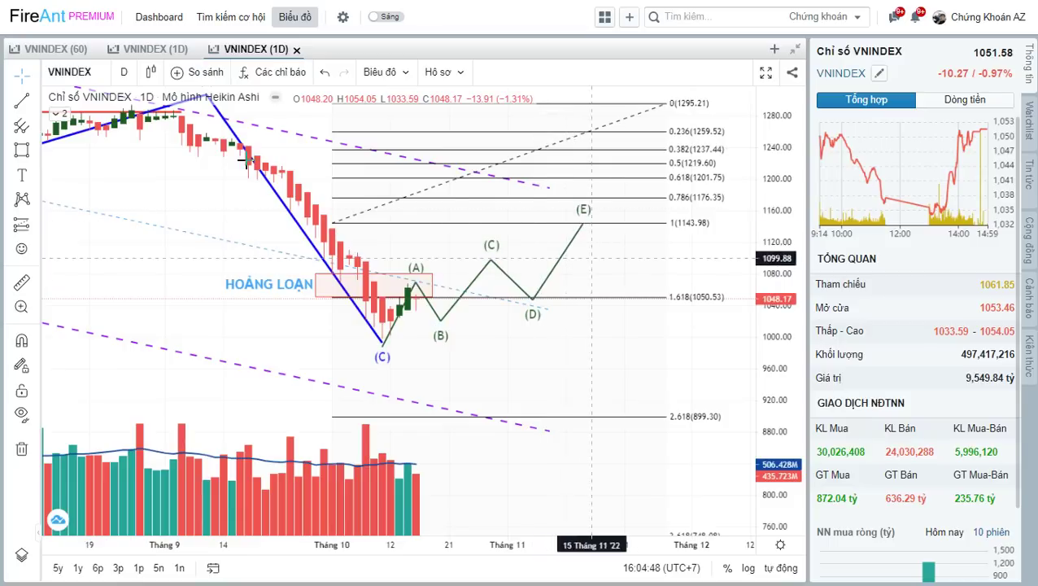
{"action": "left_click", "coordinate": [145, 50]}
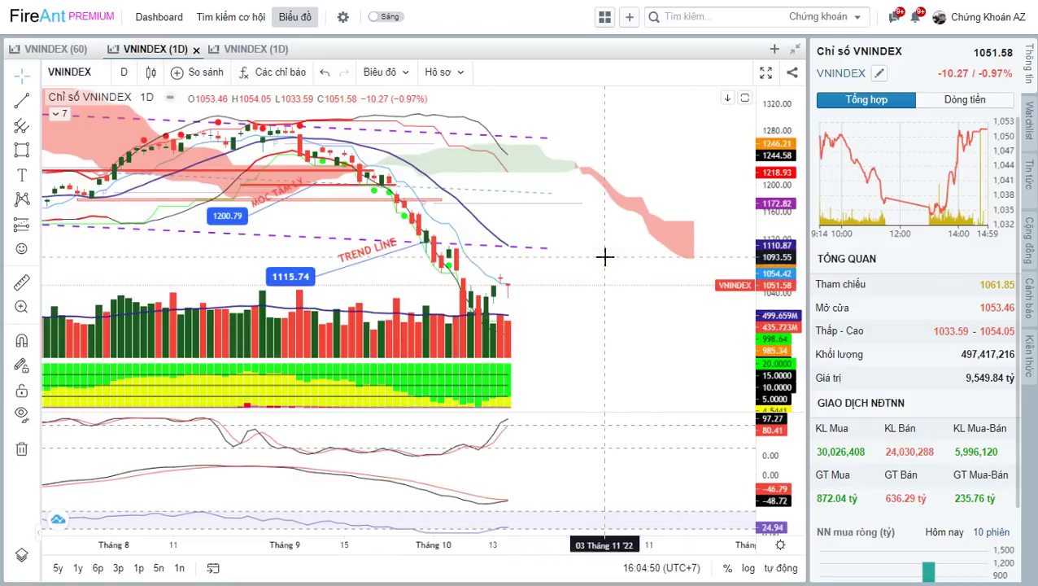
{"action": "type", "text": "HAG"}
{"action": "key", "text": "Return"}
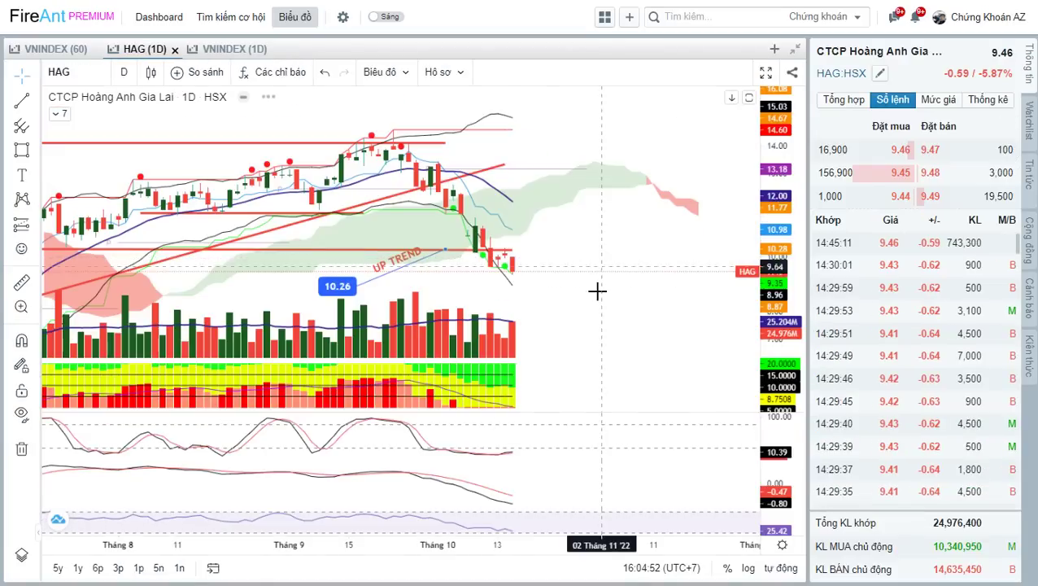
Step: Examine HAG's latest candles against the horizontal red line by the "UP TREND" note and the price history since June
{"action": "left_click", "coordinate": [599, 297]}
{"action": "left_click_drag", "start_coordinate": [627, 277], "coordinate": [651, 266]}
{"action": "scroll", "coordinate": [634, 266], "scroll_direction": "down", "scroll_amount": 2}
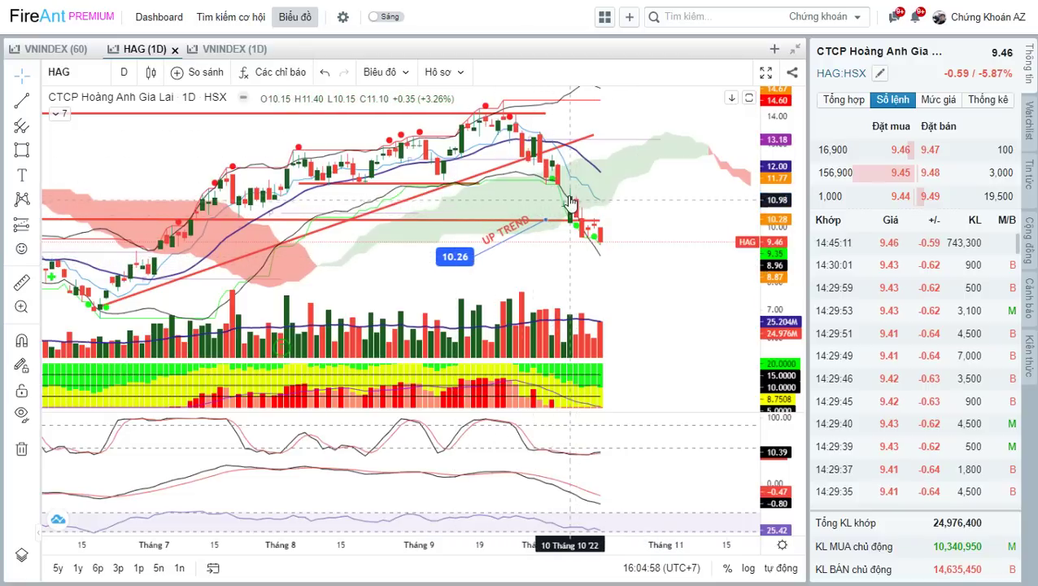
{"action": "left_click", "coordinate": [546, 220]}
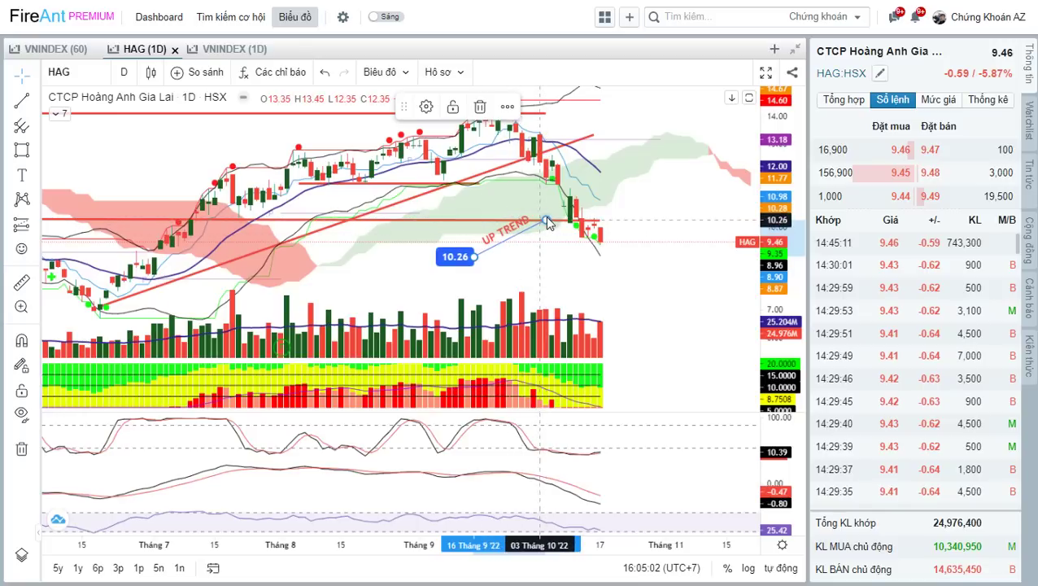
{"action": "left_click_drag", "start_coordinate": [612, 268], "coordinate": [559, 252]}
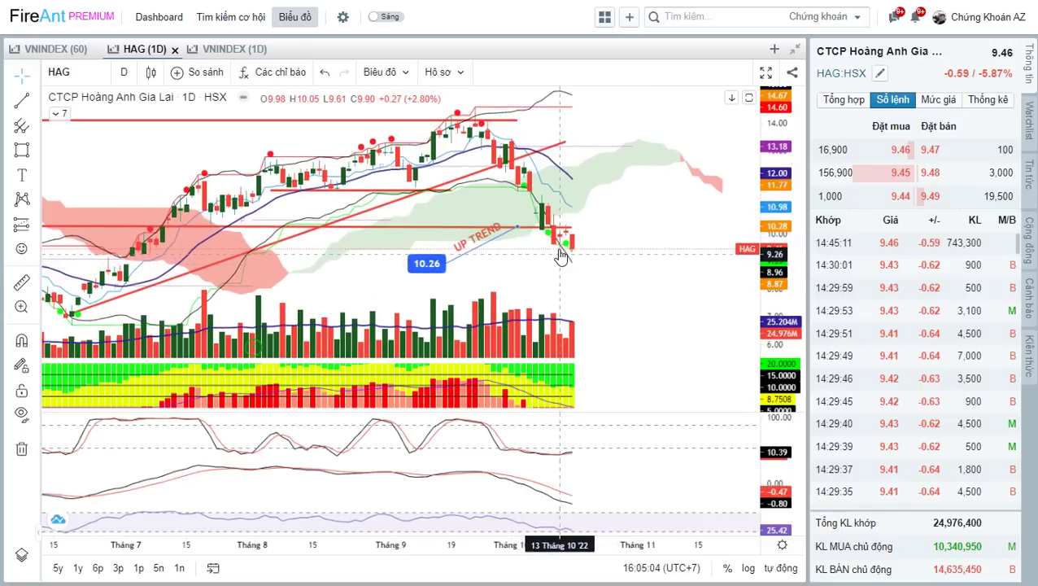
{"action": "scroll", "coordinate": [566, 240], "scroll_direction": "up", "scroll_amount": 3}
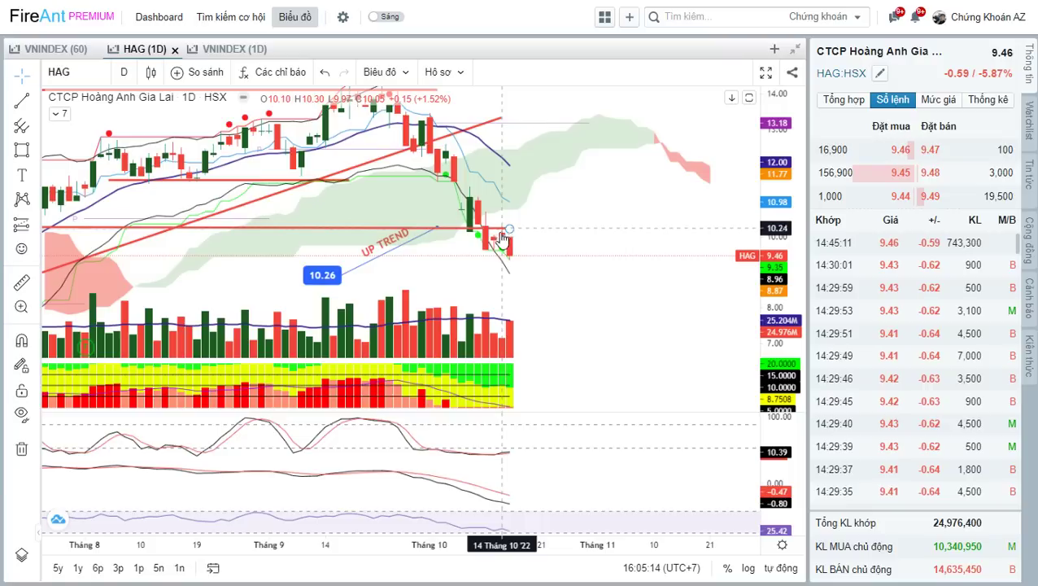
{"action": "scroll", "coordinate": [533, 260], "scroll_direction": "down", "scroll_amount": 3}
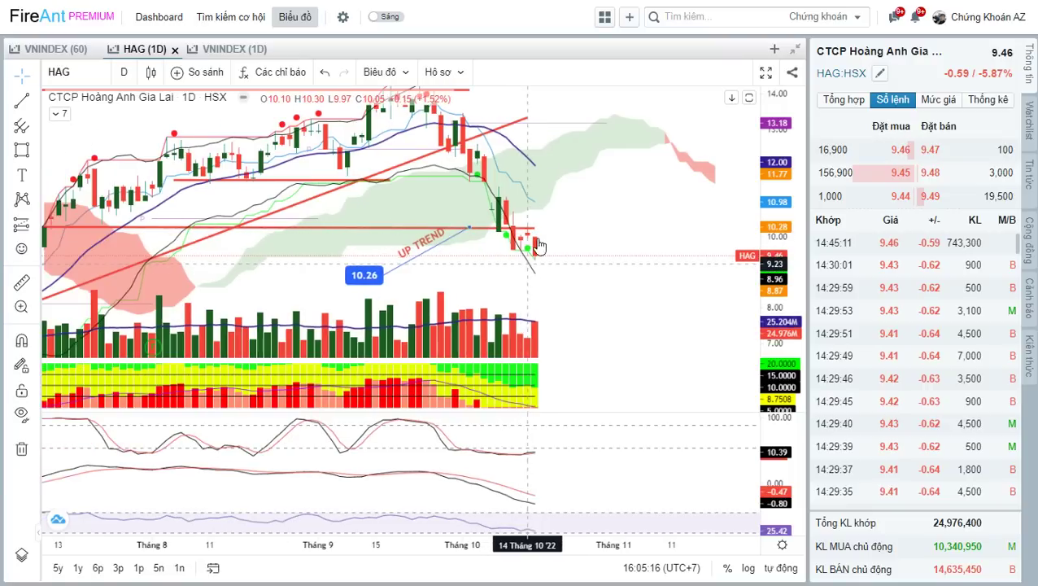
{"action": "left_click_drag", "start_coordinate": [634, 278], "coordinate": [642, 277]}
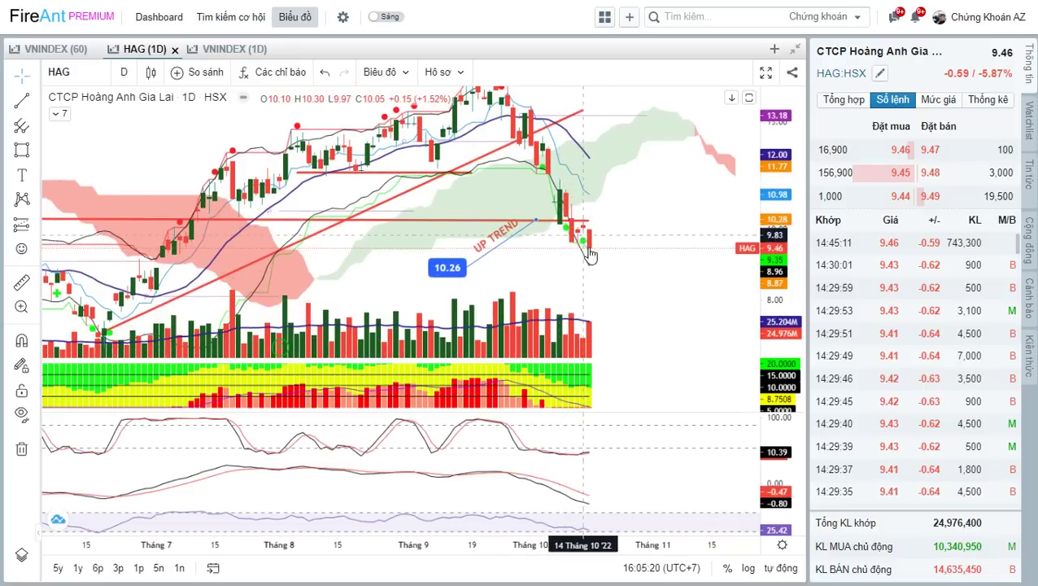
{"action": "left_click_drag", "start_coordinate": [607, 265], "coordinate": [613, 253]}
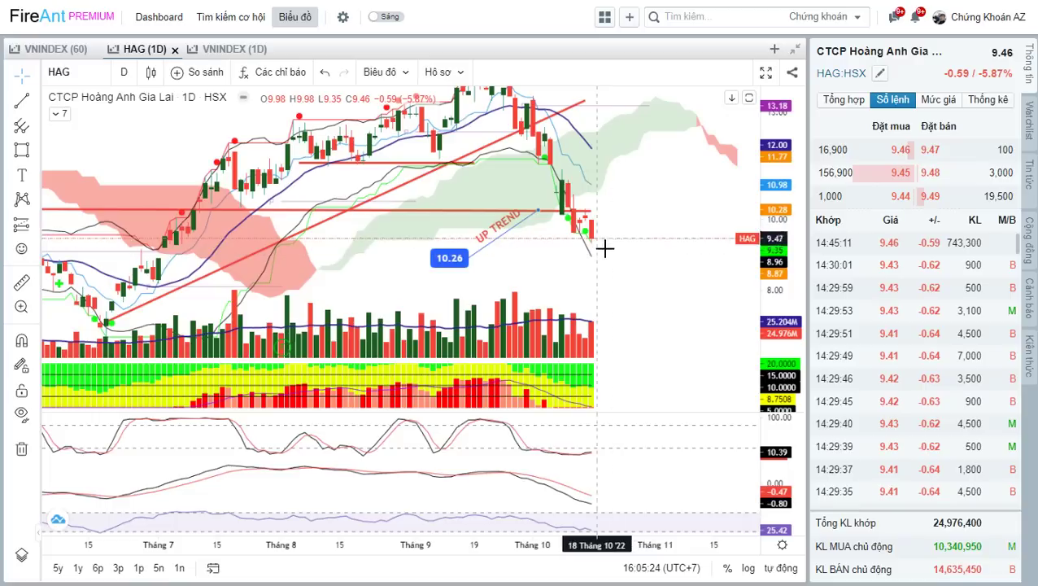
{"action": "scroll", "coordinate": [603, 256], "scroll_direction": "down", "scroll_amount": 3}
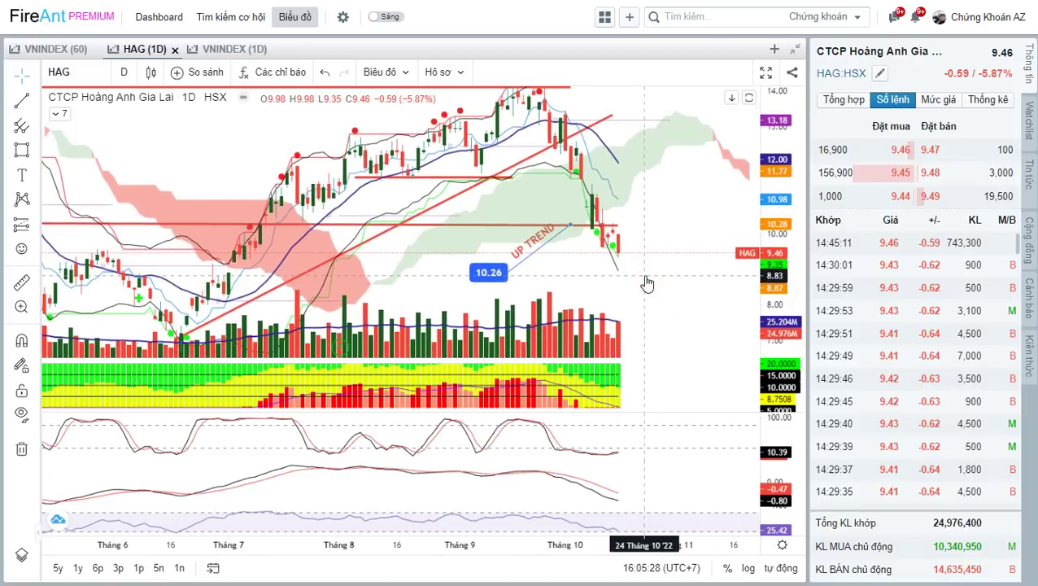
Step: In YouTube Studio, heart the comment asking about the securities group and reply "Chứng khoán"
{"action": "key", "text": "alt+Tab"}
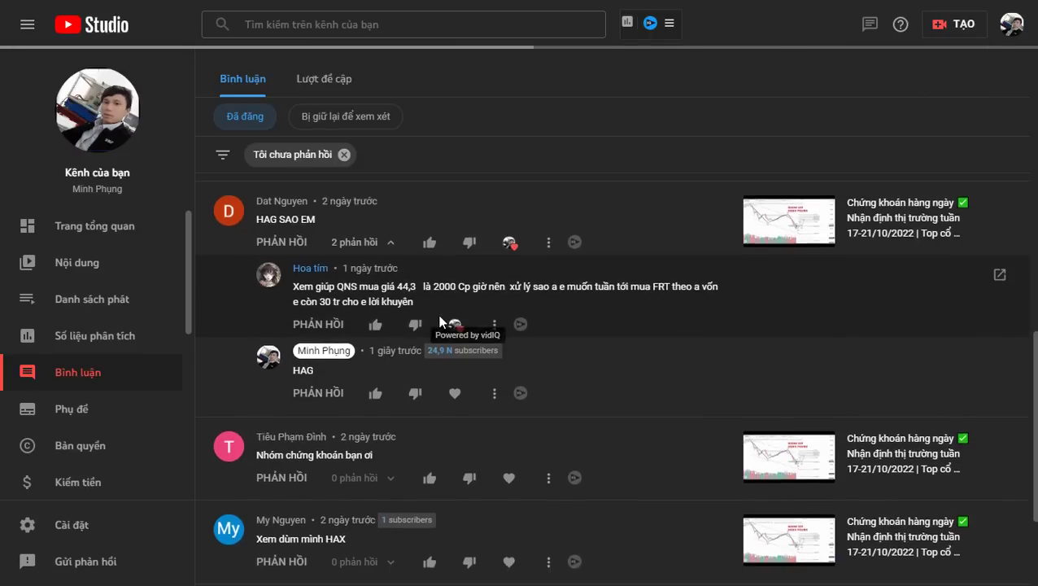
{"action": "scroll", "coordinate": [439, 322], "scroll_direction": "down", "scroll_amount": 2}
{"action": "left_click", "coordinate": [508, 326]}
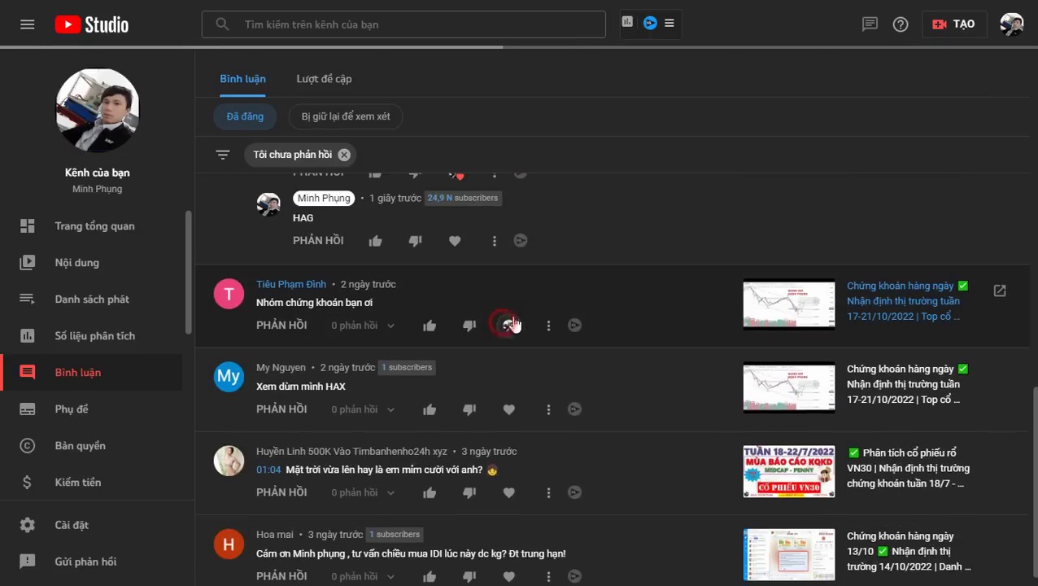
{"action": "left_click", "coordinate": [285, 325]}
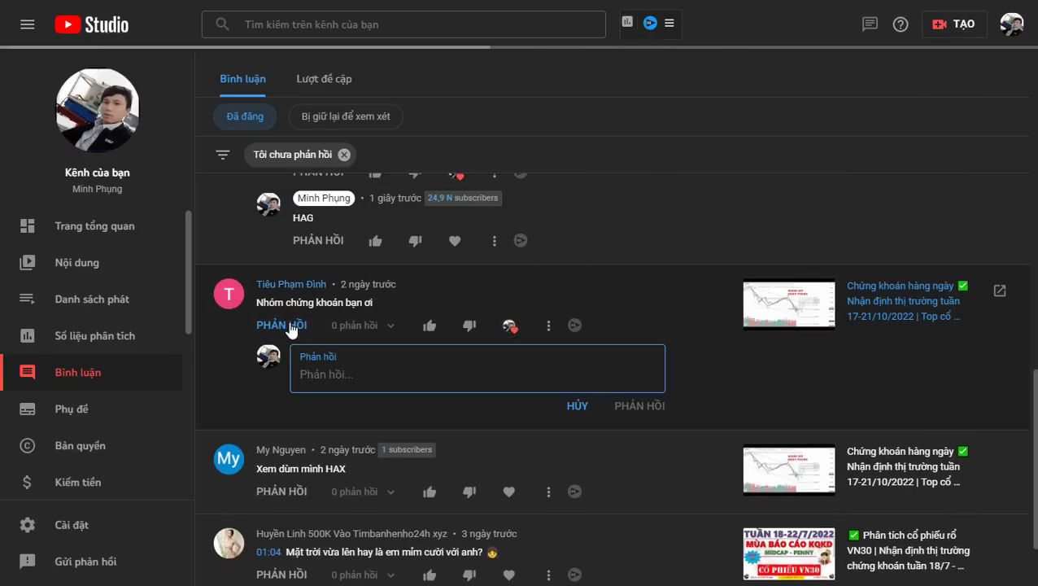
{"action": "type", "text": "Chứng khoán"}
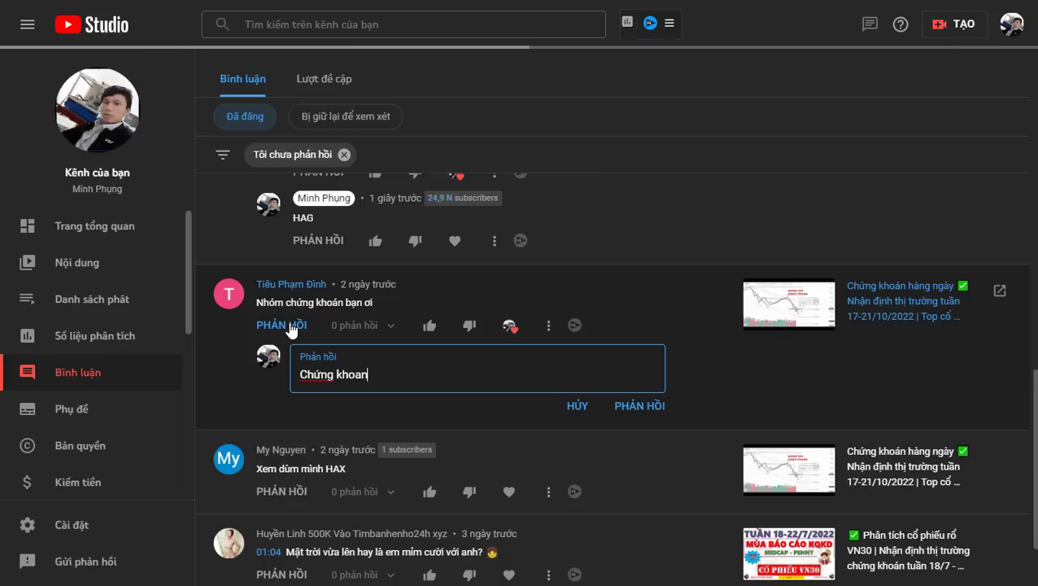
{"action": "key", "text": "ctrl+Return"}
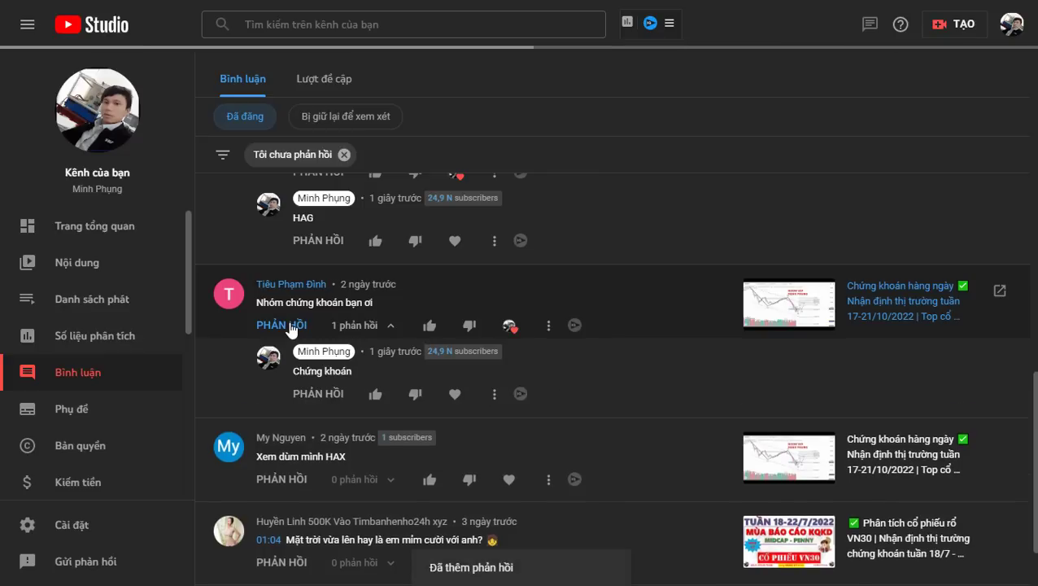
Step: Switch to FireAnt and review the HCM, VCI and FTS daily charts from the securities watchlist
{"action": "key", "text": "alt+Tab"}
{"action": "scroll", "coordinate": [672, 167], "scroll_direction": "up", "scroll_amount": 2}
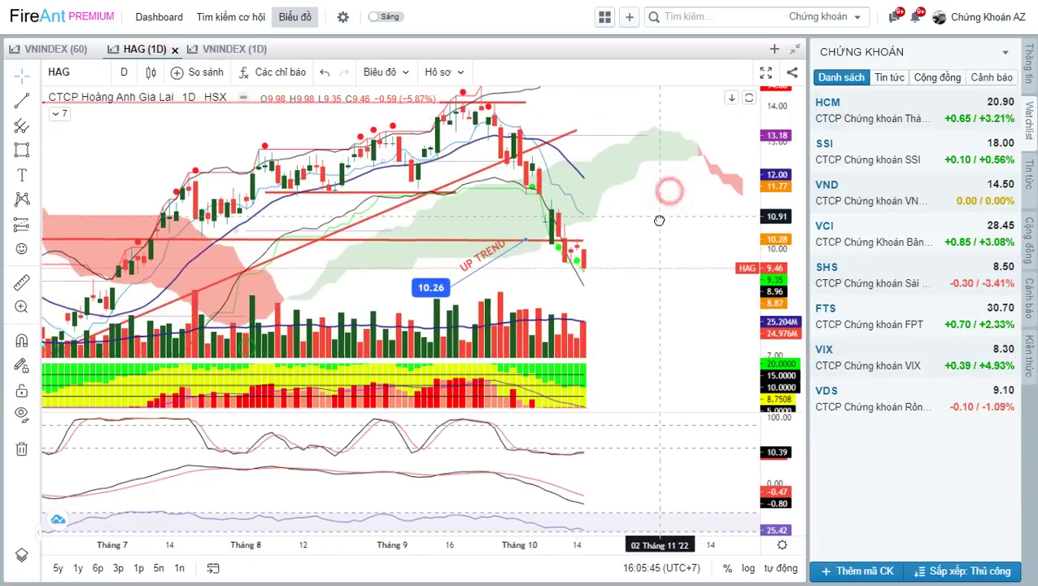
{"action": "left_click", "coordinate": [823, 114]}
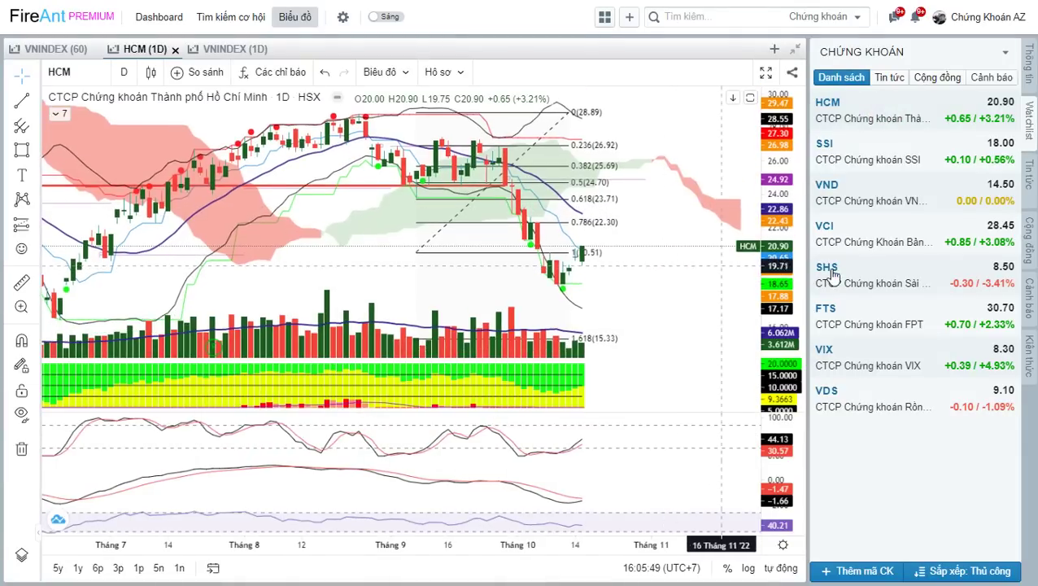
{"action": "left_click", "coordinate": [875, 234]}
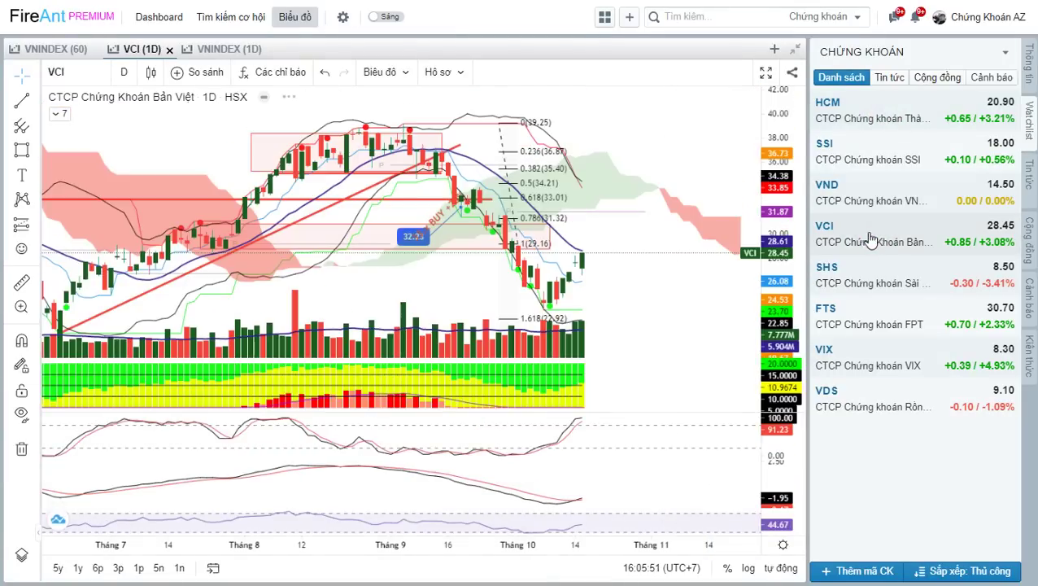
{"action": "left_click", "coordinate": [850, 314]}
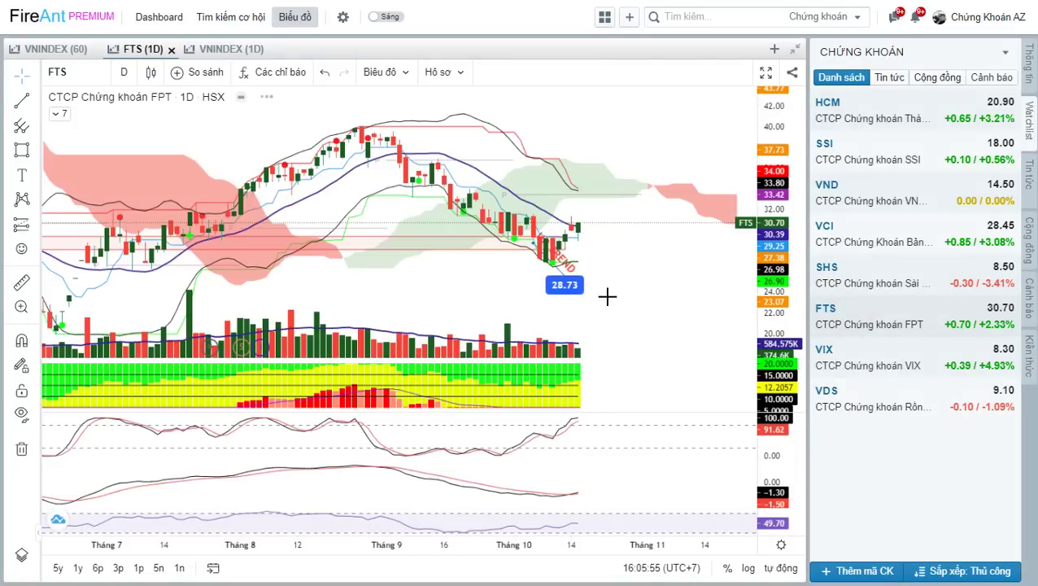
Step: Review the VIX, VCI and FTS daily charts from the securities watchlist, looking at the latest candles
{"action": "left_click", "coordinate": [852, 363]}
{"action": "left_click", "coordinate": [640, 319]}
{"action": "left_click_drag", "start_coordinate": [647, 277], "coordinate": [649, 259]}
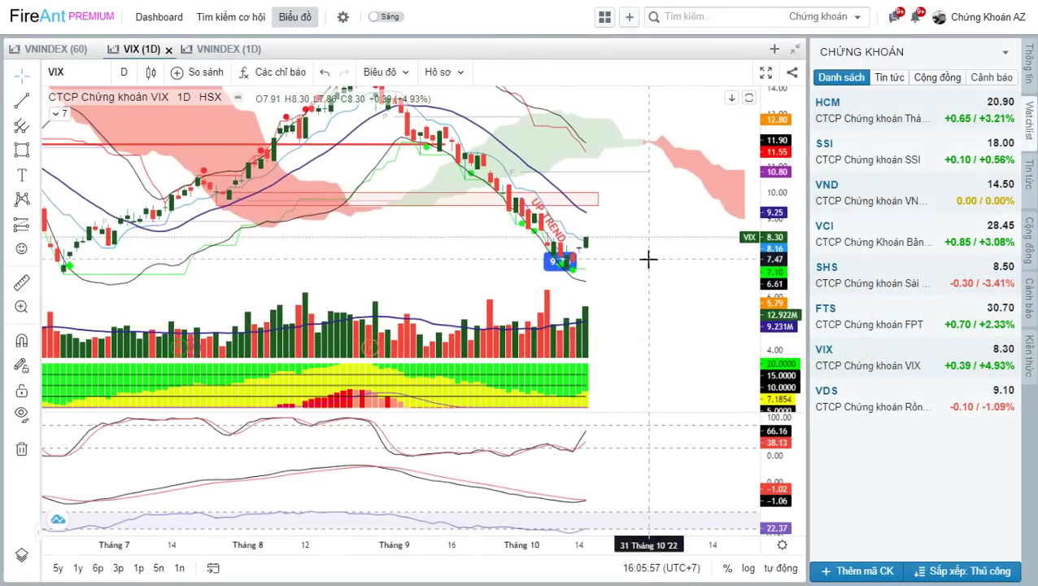
{"action": "left_click", "coordinate": [835, 244]}
{"action": "left_click_drag", "start_coordinate": [701, 273], "coordinate": [695, 260]}
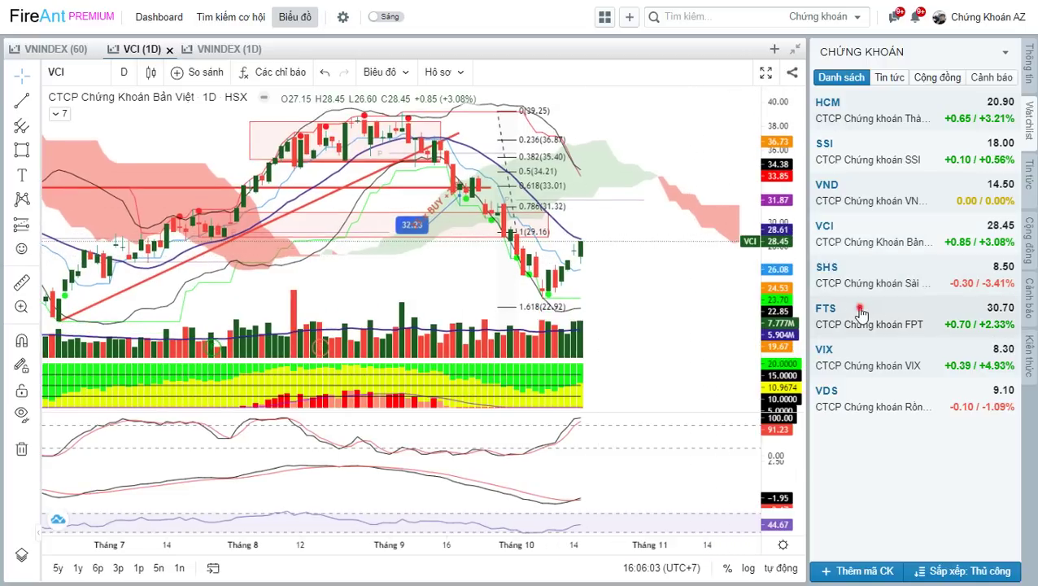
{"action": "left_click", "coordinate": [861, 314]}
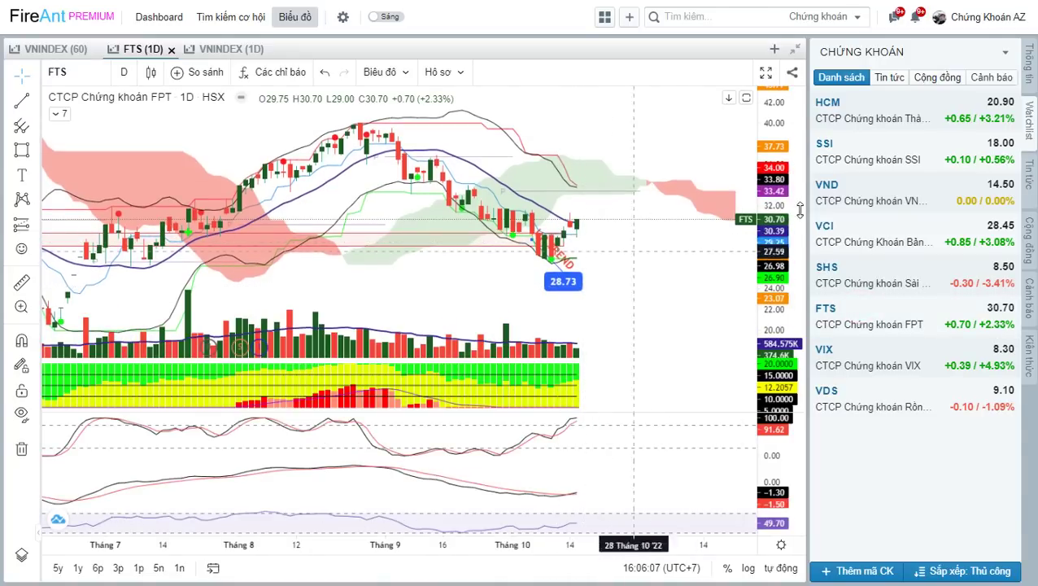
Step: Compare the HCM, SSI and VND daily charts from the securities watchlist, checking price against the Fibonacci levels
{"action": "left_click", "coordinate": [820, 112]}
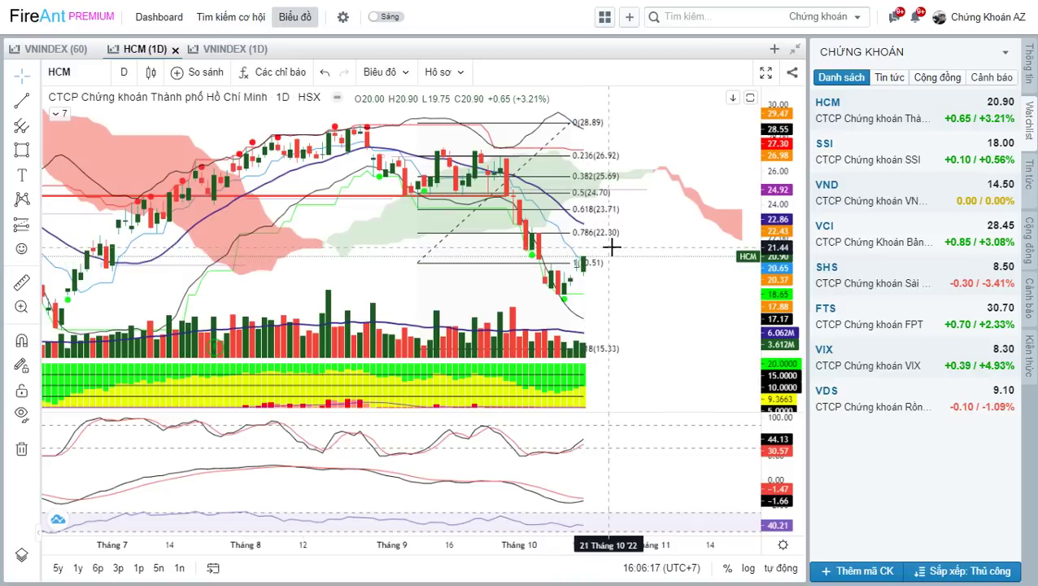
{"action": "left_click", "coordinate": [857, 115]}
{"action": "left_click", "coordinate": [640, 284]}
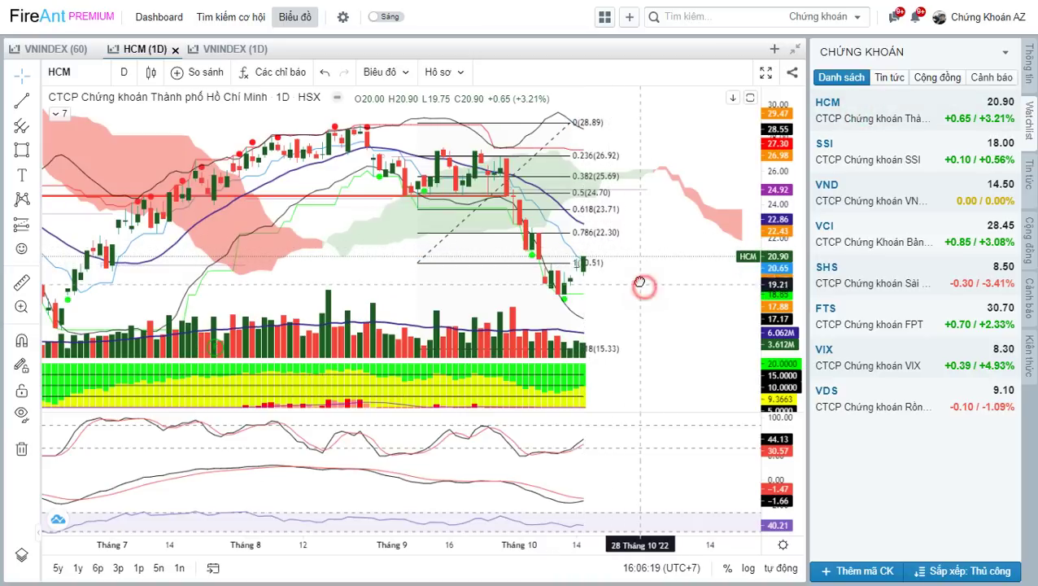
{"action": "left_click_drag", "start_coordinate": [641, 284], "coordinate": [637, 279]}
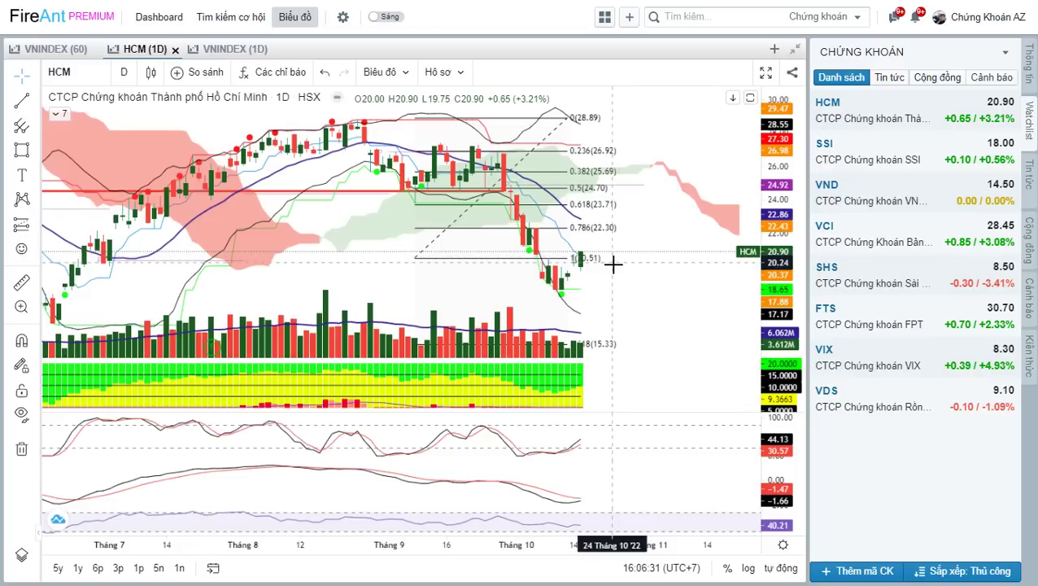
{"action": "left_click", "coordinate": [863, 143]}
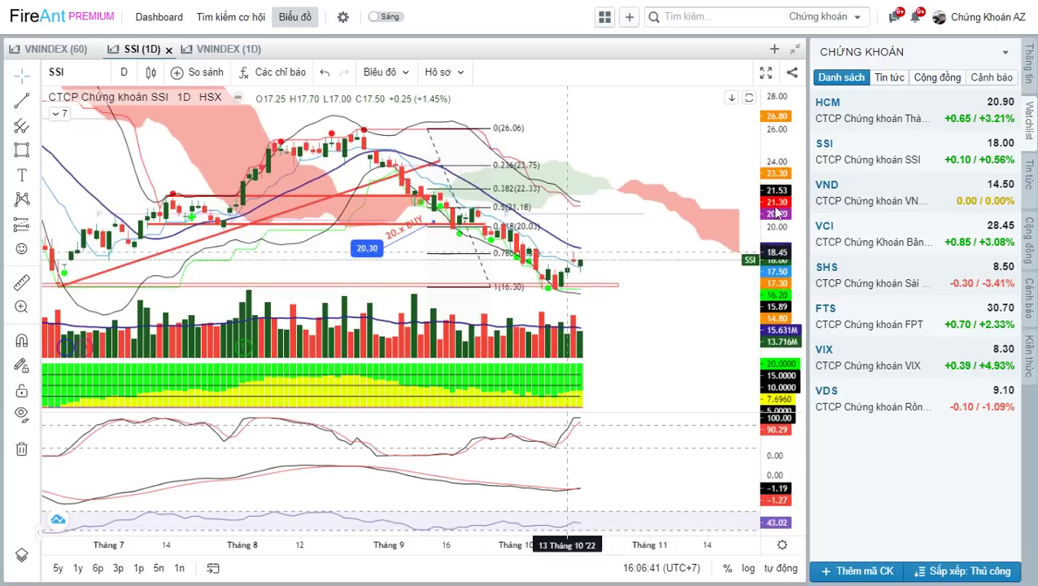
{"action": "left_click", "coordinate": [842, 192]}
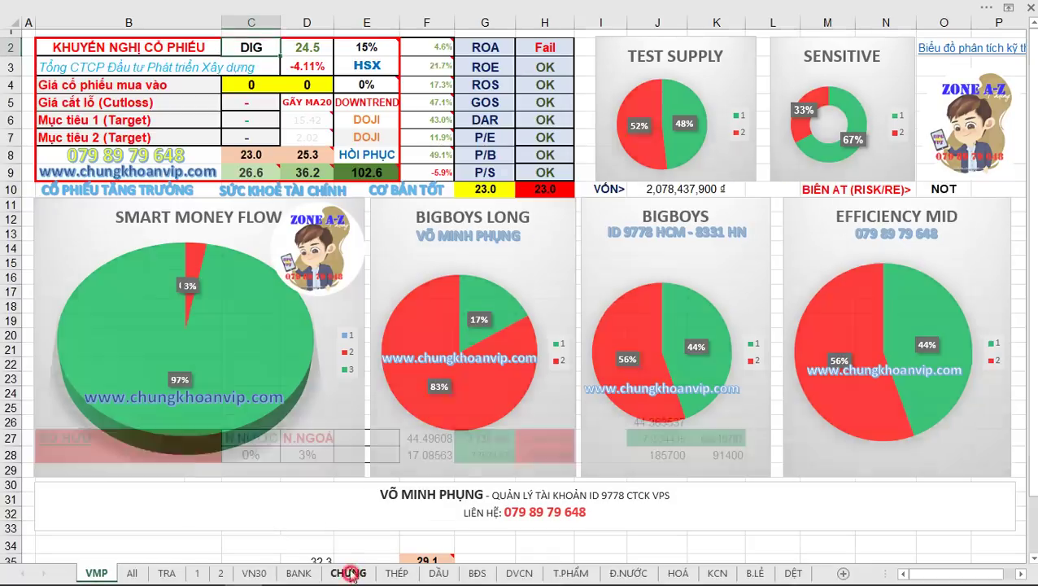
Step: Switch to the Excel workbook and review the SỨC KHOẺ ratings on the CHỨNG sheet, clearing the screen annotations
{"action": "left_click", "coordinate": [363, 576]}
{"action": "scroll", "coordinate": [580, 273], "scroll_direction": "down", "scroll_amount": 2}
{"action": "scroll", "coordinate": [558, 201], "scroll_direction": "up", "scroll_amount": 2}
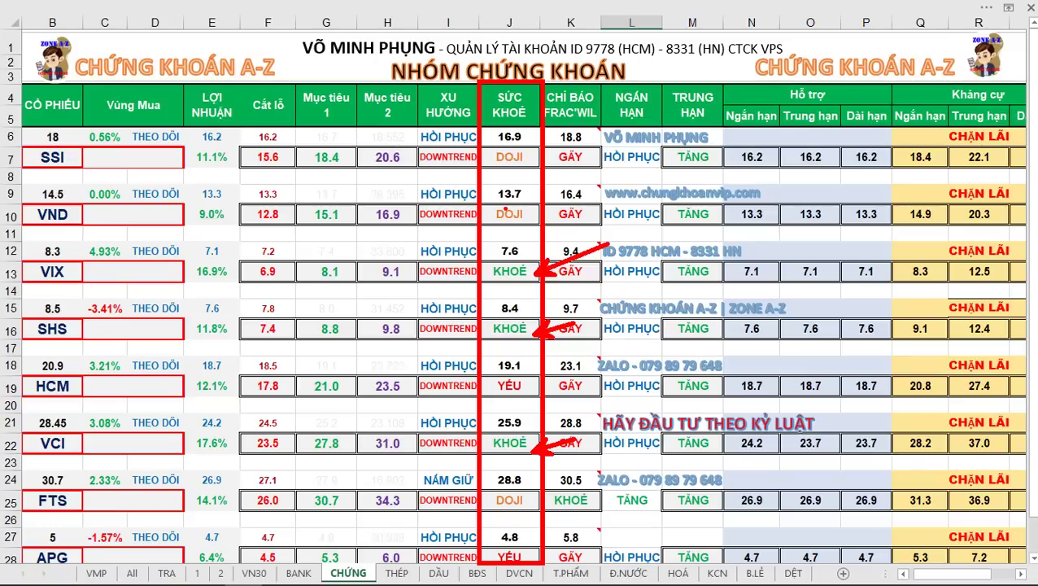
{"action": "key", "text": "Escape"}
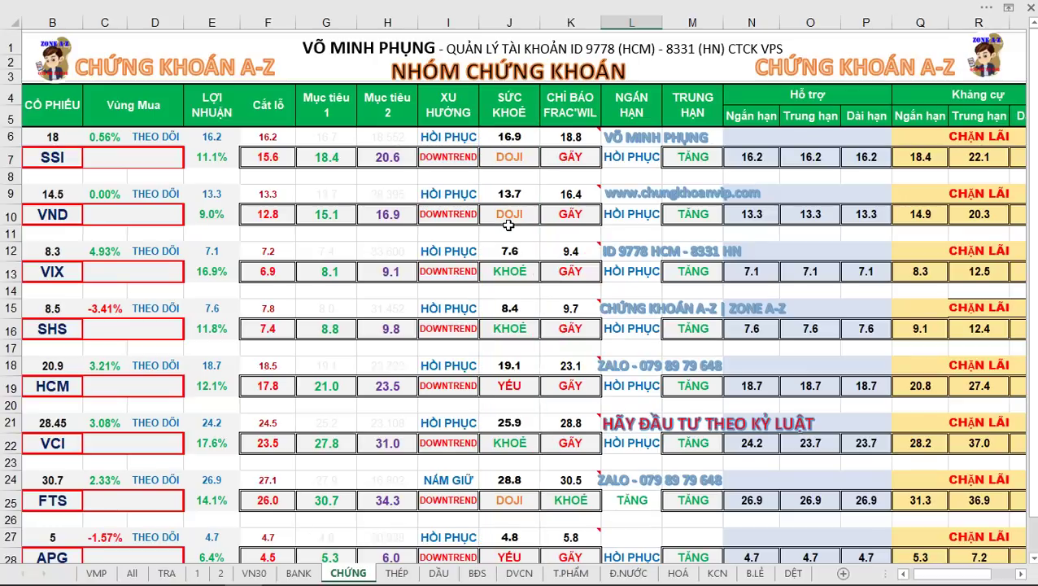
Step: Review the SỨC KHOẺ column on the HOÁ sheet by temporarily outlining it from DGC down to DPR
{"action": "left_click", "coordinate": [678, 573]}
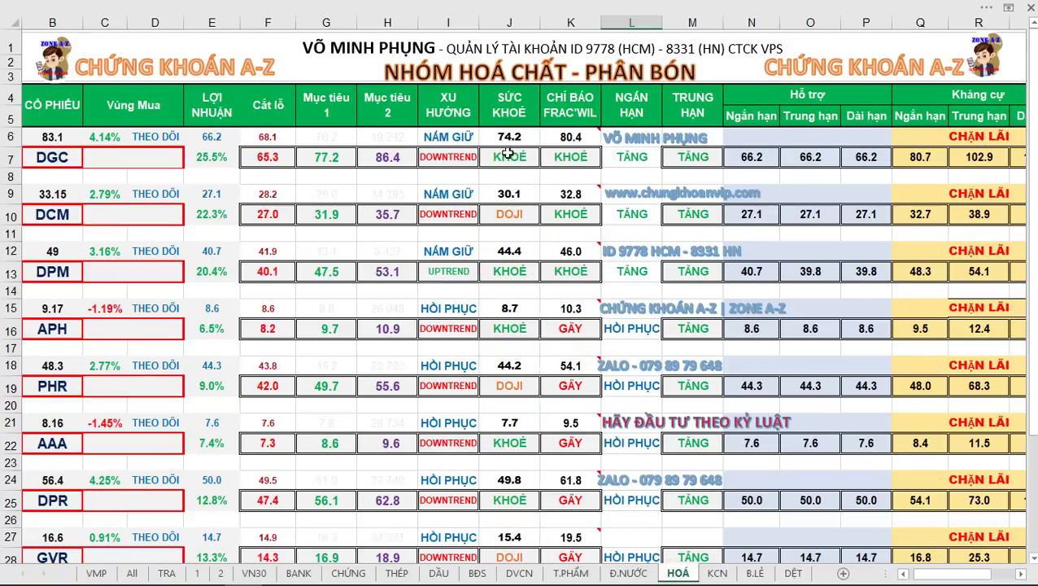
{"action": "mouse_move", "coordinate": [483, 118]}
{"action": "left_mouse_down"}
{"action": "mouse_move", "coordinate": [539, 362]}
{"action": "mouse_move", "coordinate": [538, 508]}
{"action": "left_mouse_up"}
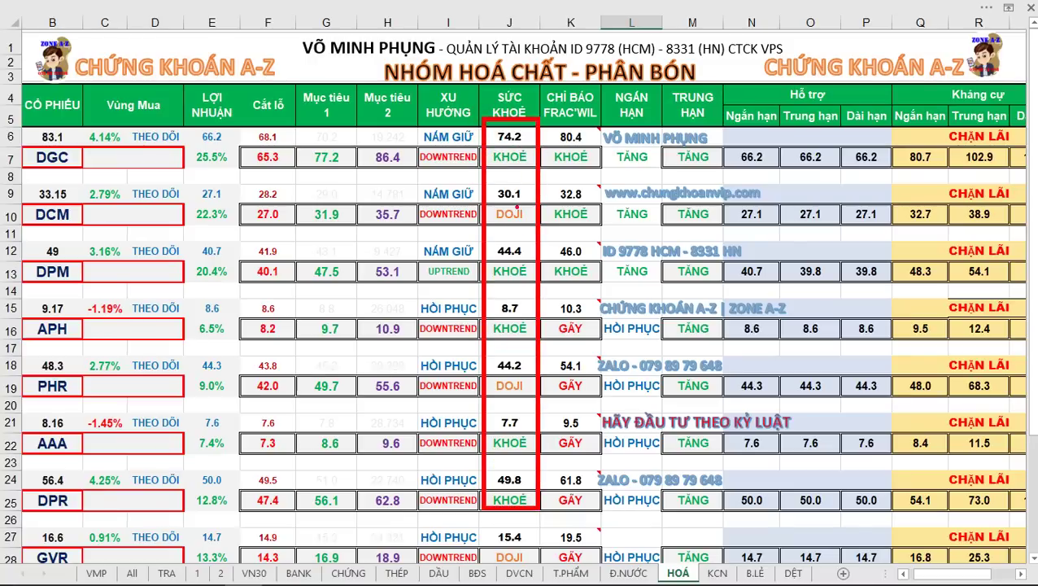
{"action": "key", "text": "Escape"}
Step: Outline the DGW and FRT health ratings on the B.LẺ sheet and the SỨC KHOẺ column on the BANK sheet
{"action": "key", "text": "ctrl+Page_Down"}
{"action": "key", "text": "ctrl+Page_Down"}
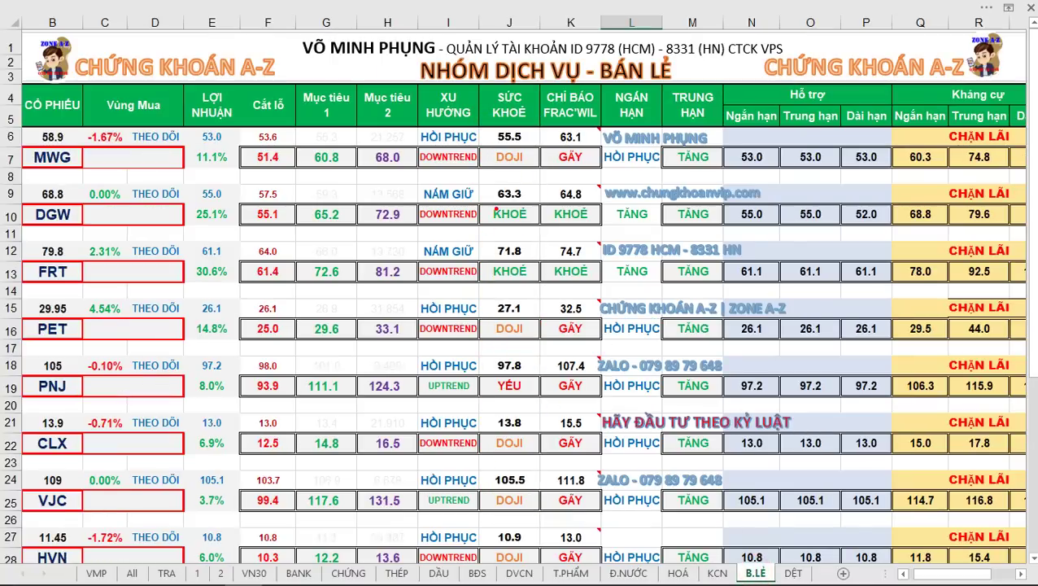
{"action": "left_click_drag", "start_coordinate": [488, 201], "coordinate": [534, 289]}
{"action": "key", "text": "Escape"}
{"action": "left_click", "coordinate": [298, 573]}
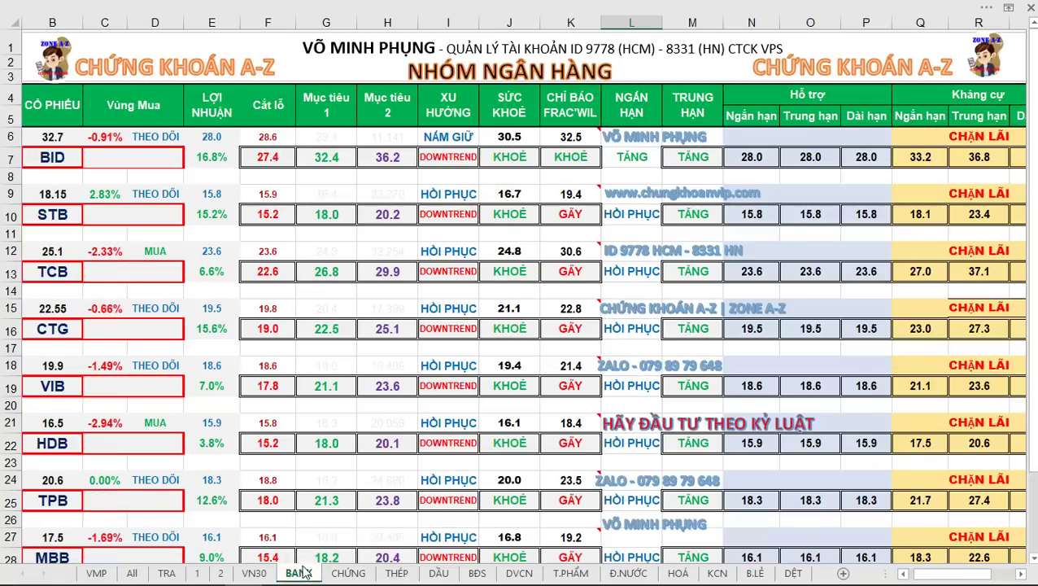
{"action": "mouse_move", "coordinate": [480, 117]}
{"action": "left_mouse_down"}
{"action": "mouse_move", "coordinate": [526, 200]}
{"action": "mouse_move", "coordinate": [543, 553]}
{"action": "left_mouse_up"}
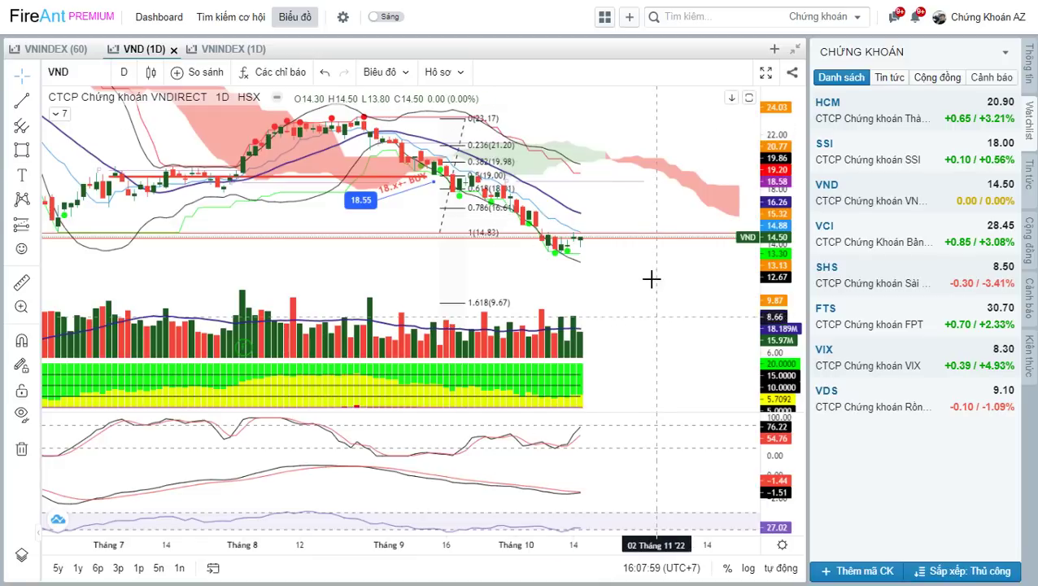
Step: Switch to FireAnt and review the VND, VCI, SHS, FTS, VIX and VDS daily charts in the securities watchlist
{"action": "left_click", "coordinate": [650, 278]}
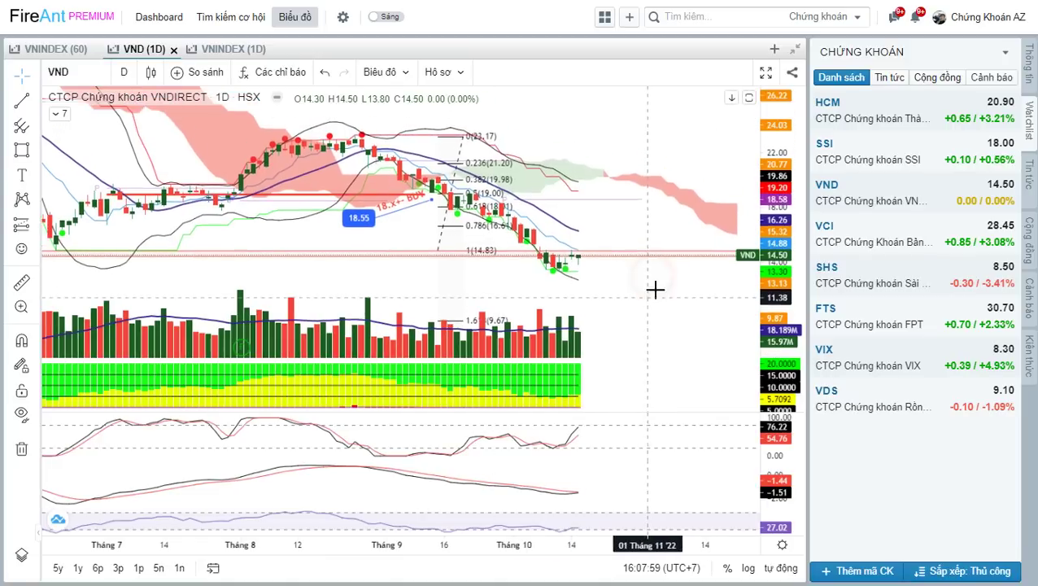
{"action": "left_click", "coordinate": [864, 238]}
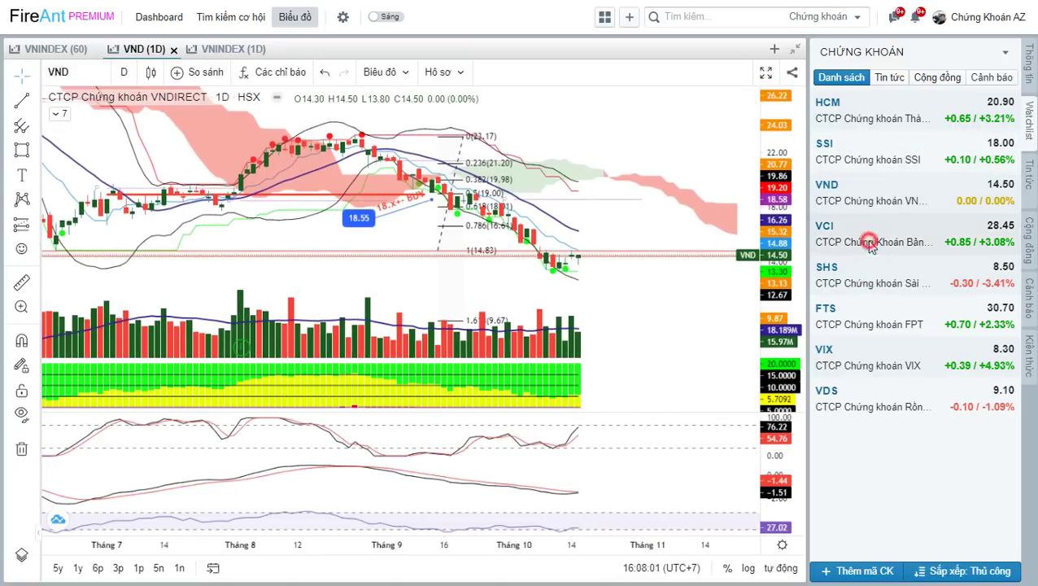
{"action": "left_click", "coordinate": [671, 293]}
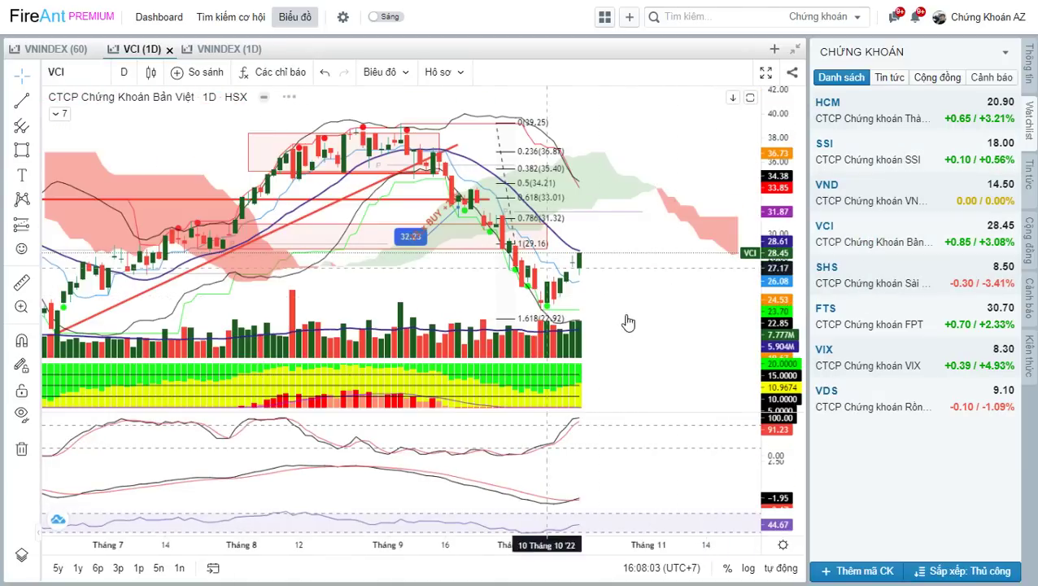
{"action": "left_click", "coordinate": [895, 280]}
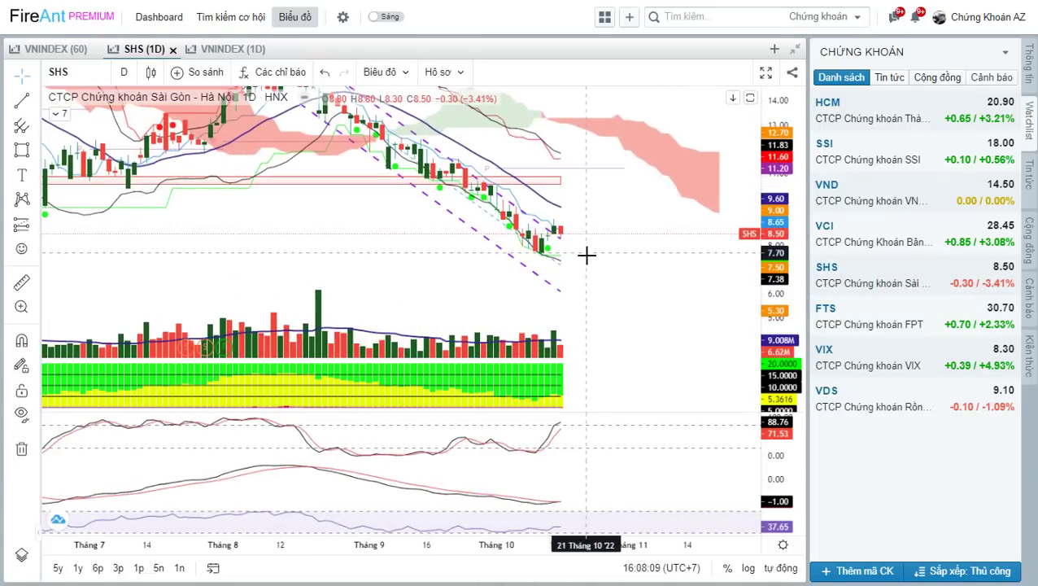
{"action": "left_click", "coordinate": [898, 321]}
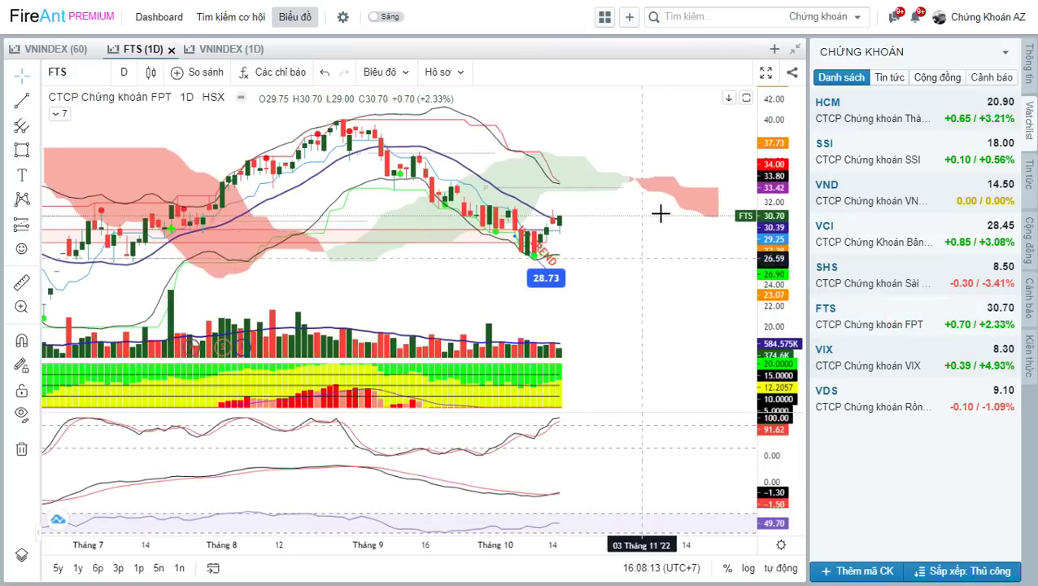
{"action": "left_click", "coordinate": [892, 353]}
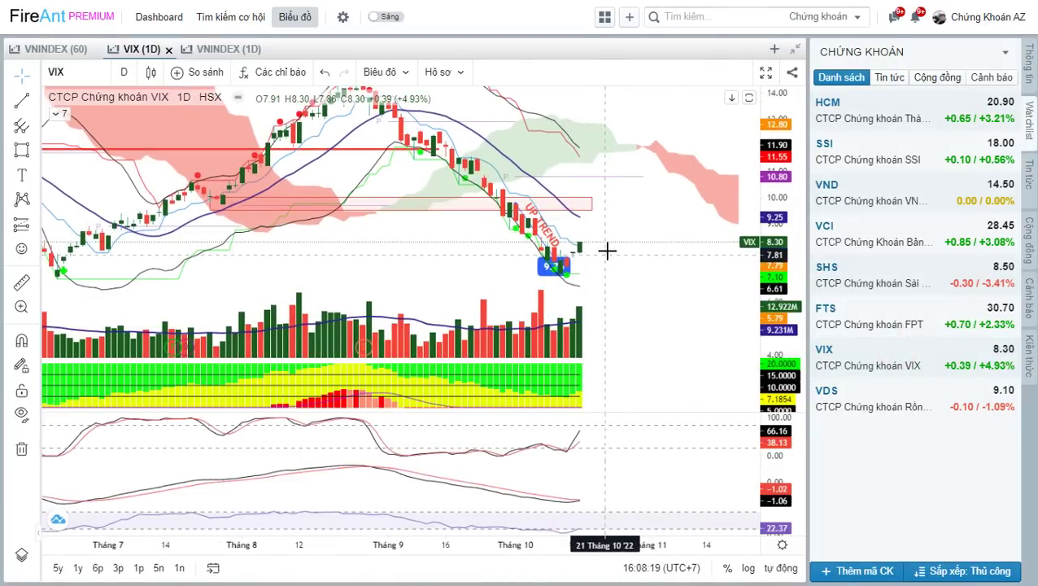
{"action": "left_click", "coordinate": [863, 396]}
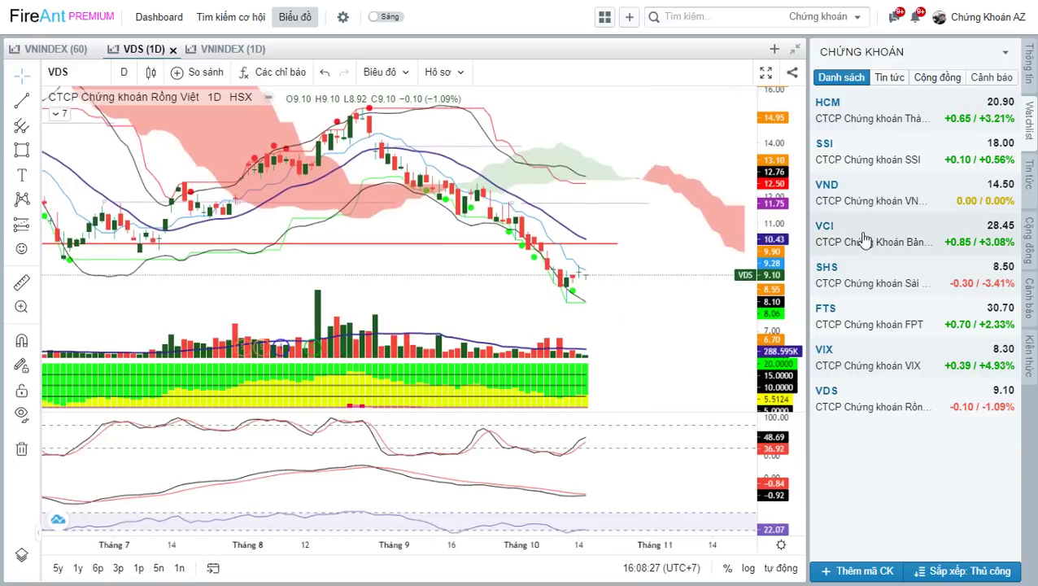
Step: In YouTube Studio, heart the comment asking about HAX and reply "HAX"
{"action": "left_click", "coordinate": [648, 147]}
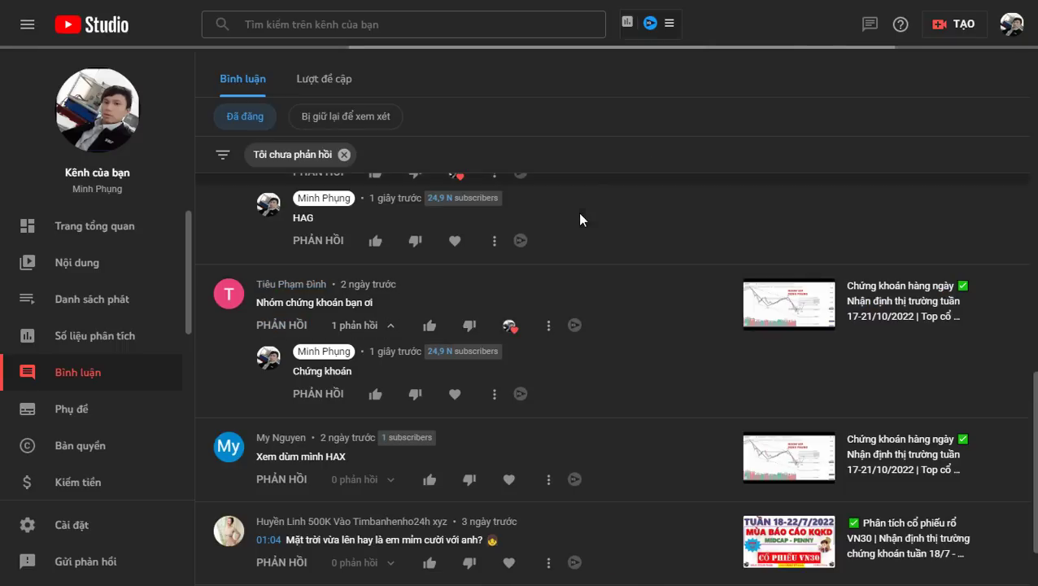
{"action": "left_click", "coordinate": [508, 395]}
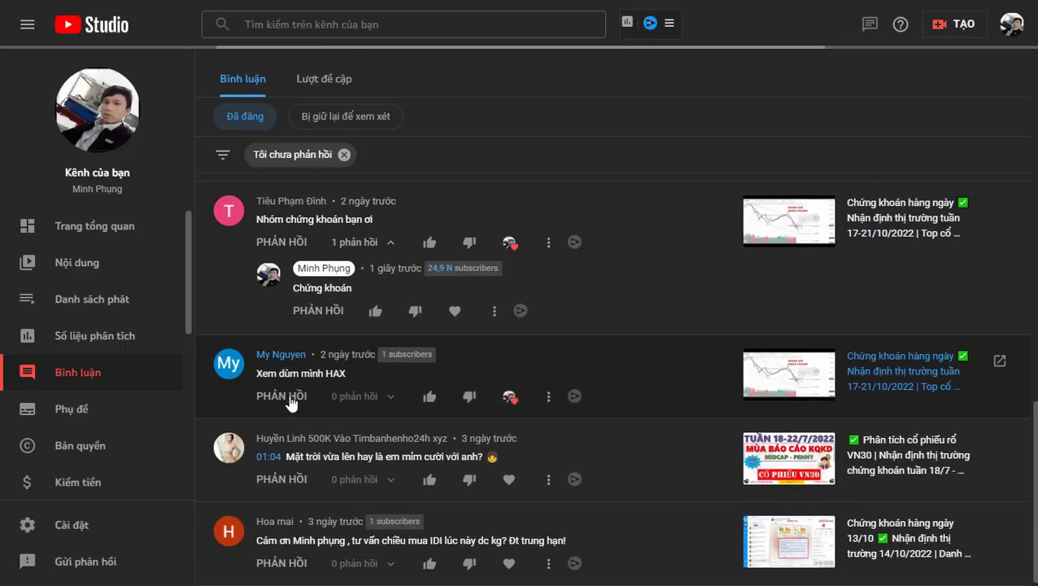
{"action": "left_click", "coordinate": [285, 396]}
{"action": "type", "text": "HAX"}
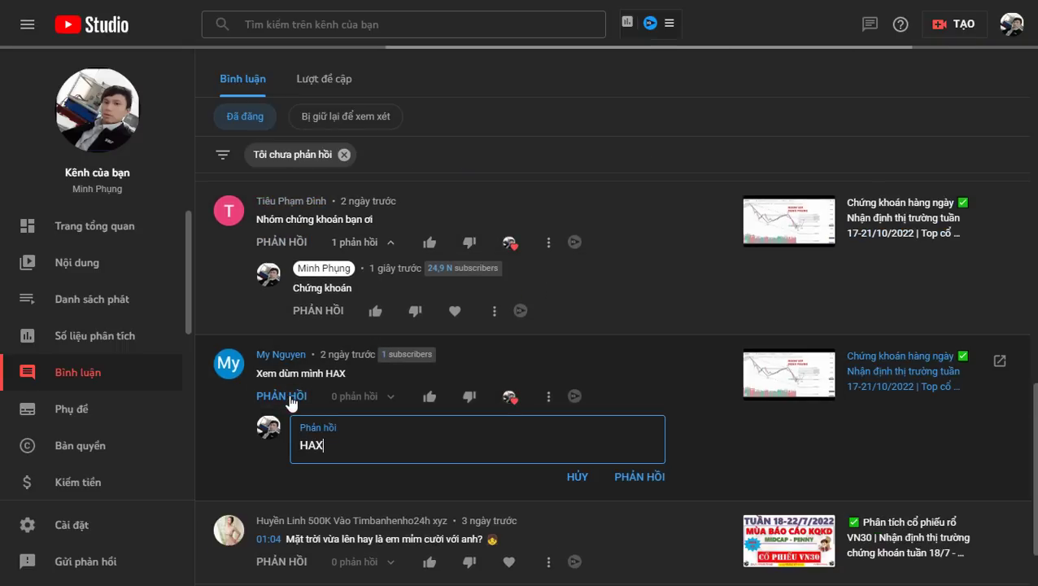
{"action": "key", "text": "Return"}
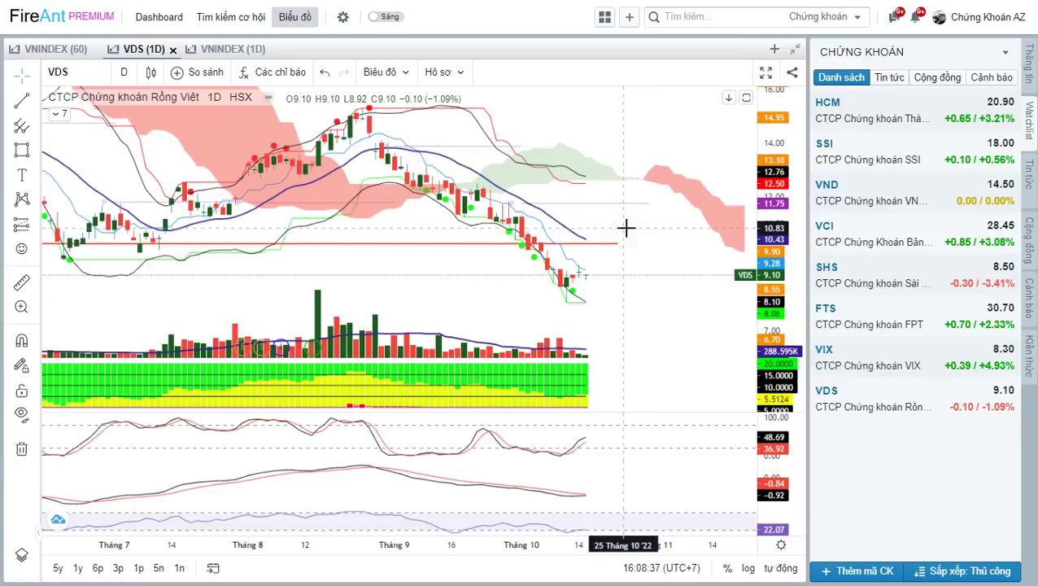
Step: Switch to FireAnt, load the HAX daily chart in place of VDS and inspect its October candles
{"action": "type", "text": "nl"}
{"action": "key", "text": "Escape"}
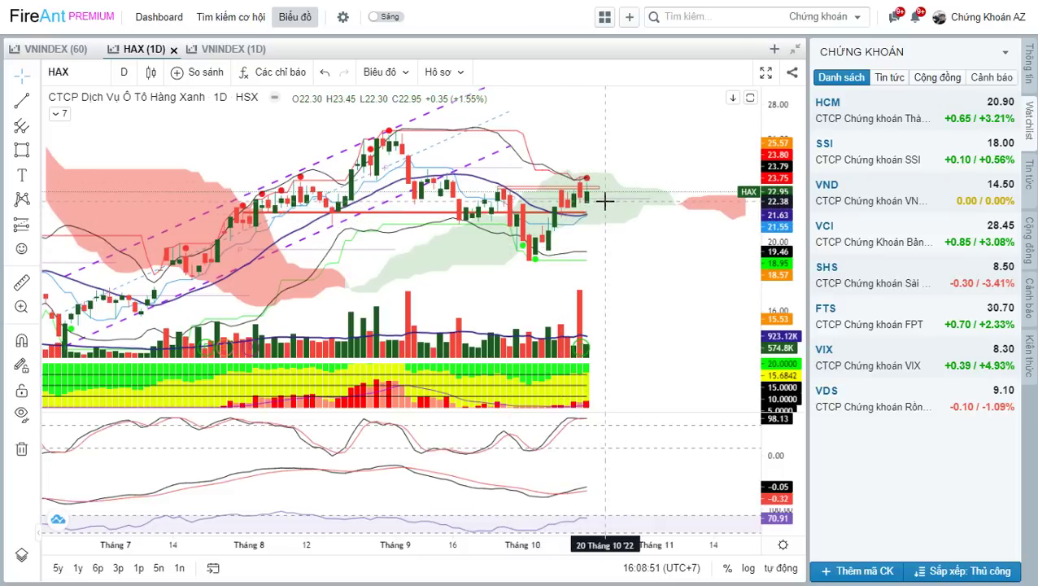
{"action": "left_click", "coordinate": [575, 186]}
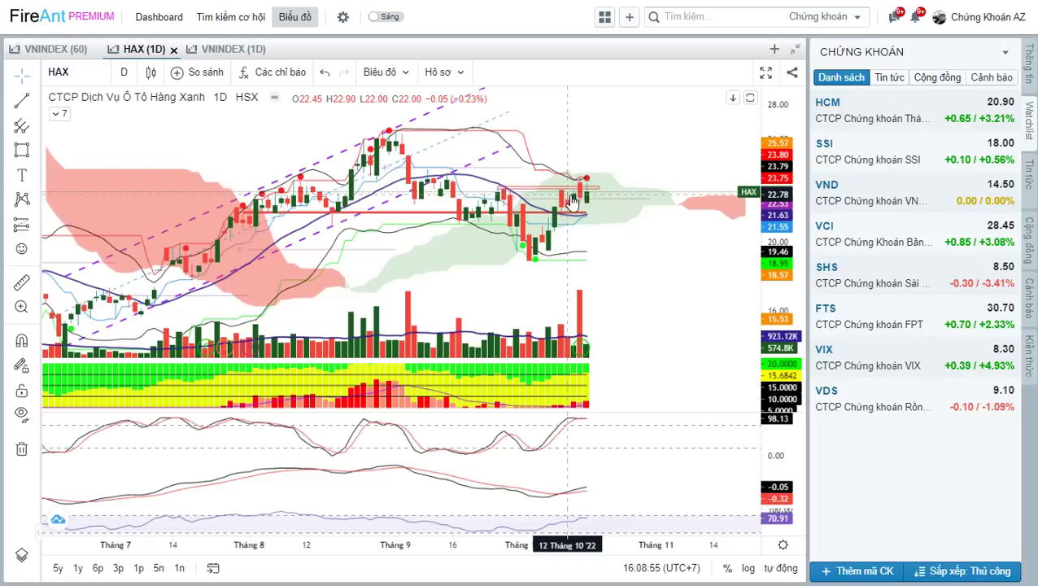